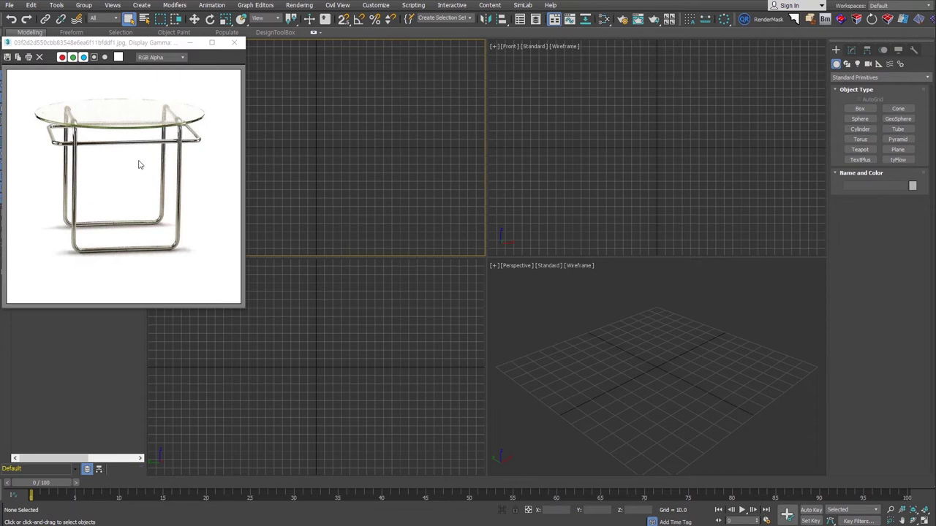
Create a guide box 360 long, 360 wide and 450 high
{"action": "left_click", "coordinate": [860, 108]}
{"action": "left_click_drag", "start_coordinate": [661, 337], "coordinate": [647, 424]}
{"action": "left_click", "coordinate": [639, 299]}
{"action": "double_click", "coordinate": [899, 249]}
{"action": "type", "text": "360"}
{"action": "key", "text": "Tab"}
{"action": "key", "text": "Tab"}
{"action": "type", "text": "450"}
{"action": "key", "text": "Return"}
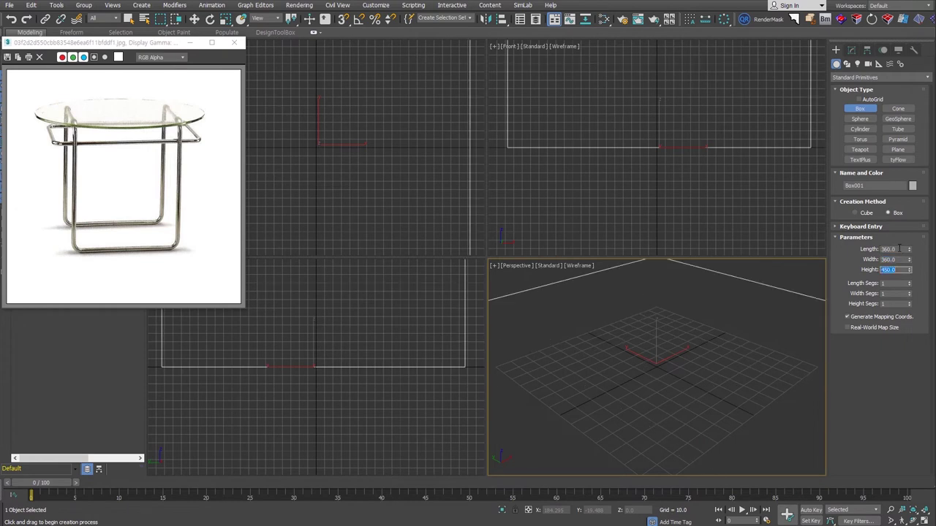
{"action": "right_click", "coordinate": [699, 416]}
Maximize the view on the box in User view, grid hidden, orbited to an angle
{"action": "key", "text": "alt+w"}
{"action": "key", "text": "z"}
{"action": "middle_click_drag", "start_coordinate": [583, 399], "coordinate": [558, 393]}
{"action": "key", "text": "u"}
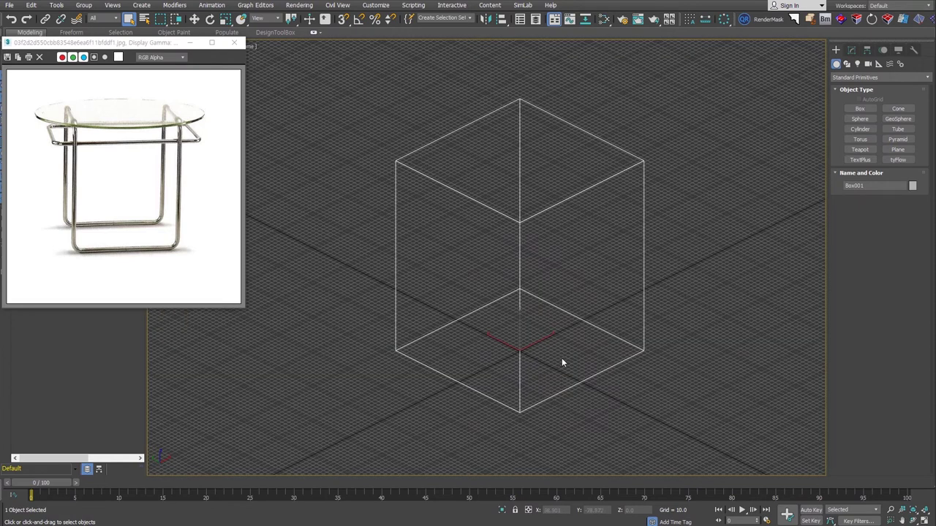
{"action": "key", "text": "g"}
{"action": "mouse_move", "coordinate": [595, 356]}
{"action": "middle_mouse_down", "text": "alt"}
{"action": "mouse_move", "coordinate": [570, 361]}
{"action": "mouse_move", "coordinate": [578, 348]}
{"action": "middle_mouse_up", "text": "alt"}
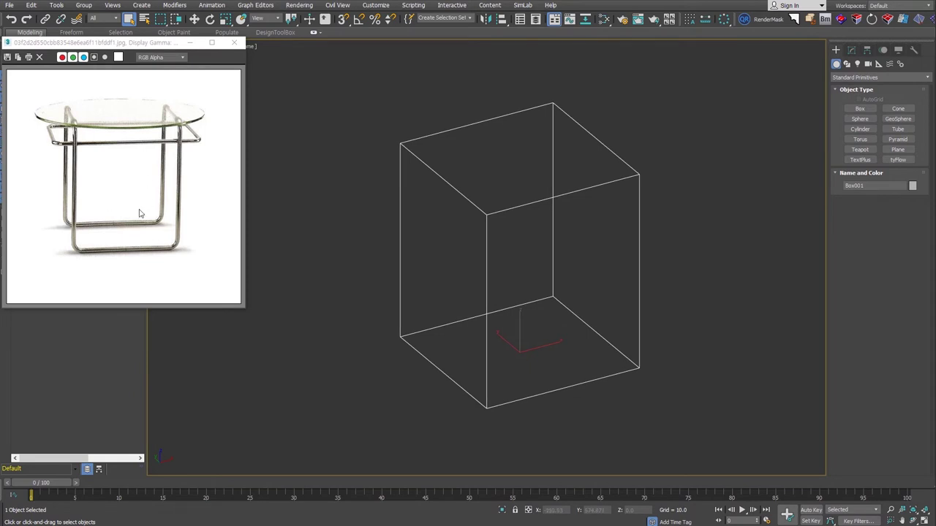
Start a Line spline with snapping turned on
{"action": "left_click", "coordinate": [847, 63]}
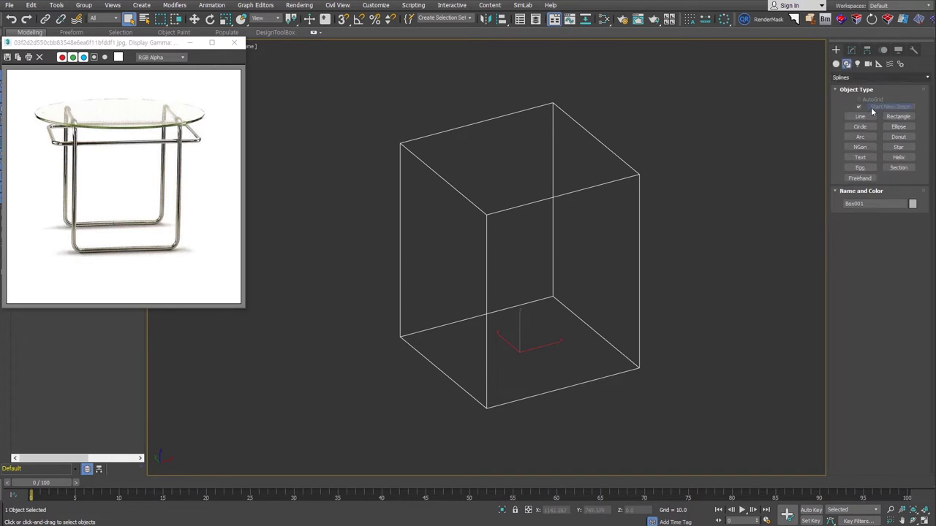
{"action": "left_click", "coordinate": [860, 119]}
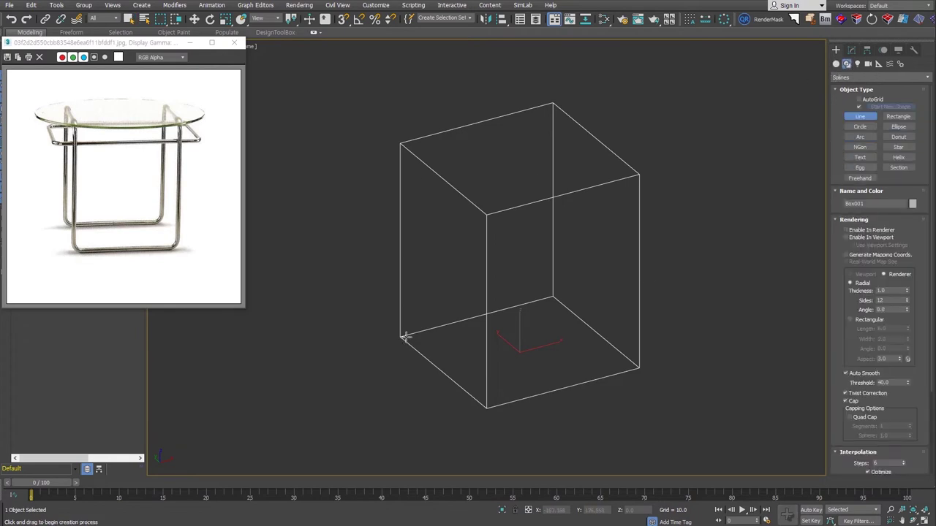
{"action": "key", "text": "s"}
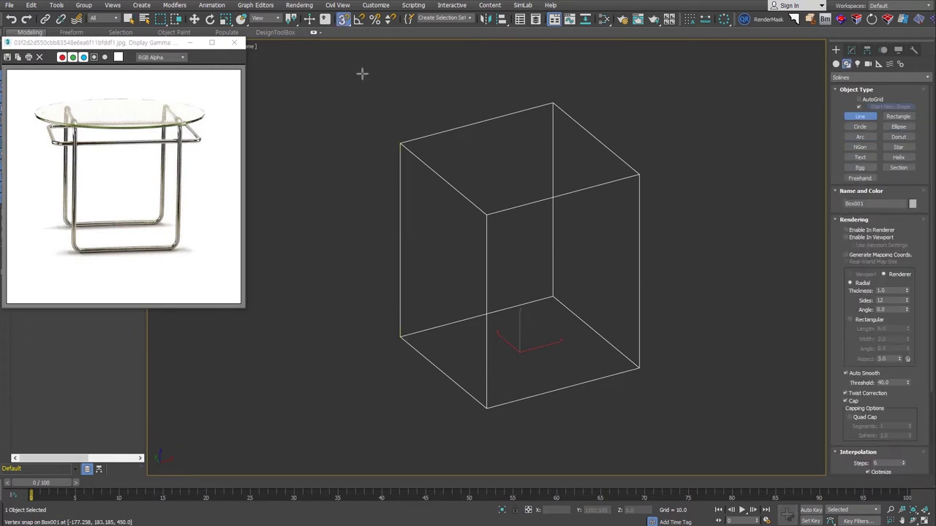
{"action": "right_click", "coordinate": [343, 19]}
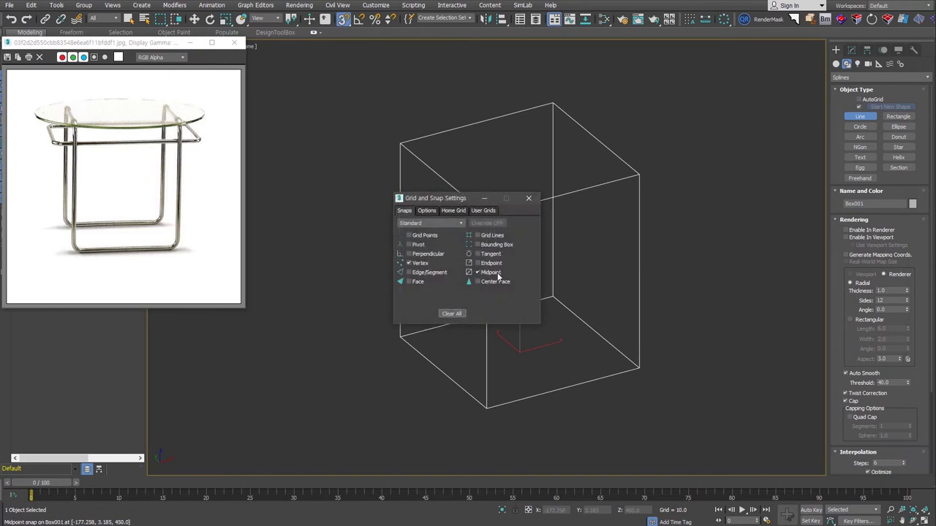
{"action": "left_click", "coordinate": [529, 199]}
Trace a closed line through the guide box's corners, outlining both side frames
{"action": "left_click", "coordinate": [400, 336]}
{"action": "left_click", "coordinate": [402, 145]}
{"action": "left_click", "coordinate": [487, 214]}
{"action": "left_click", "coordinate": [487, 408]}
{"action": "left_click", "coordinate": [639, 368]}
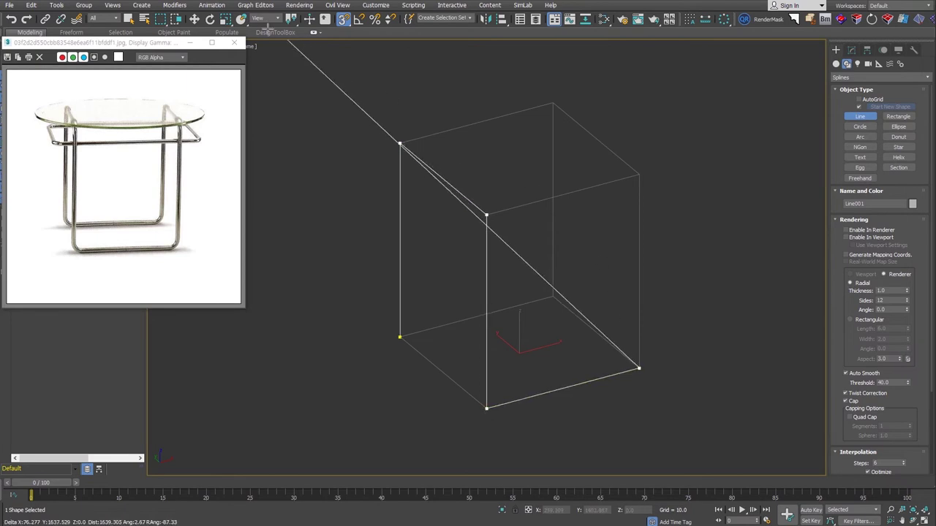
{"action": "left_click", "coordinate": [639, 174]}
{"action": "left_click", "coordinate": [552, 103]}
{"action": "left_click", "coordinate": [551, 297]}
{"action": "left_click", "coordinate": [400, 337]}
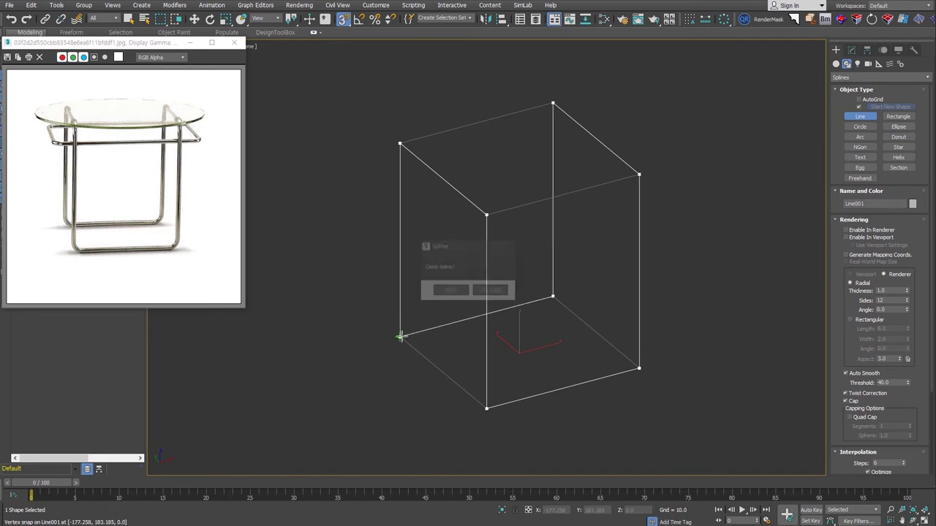
{"action": "left_click", "coordinate": [447, 289]}
{"action": "right_click", "coordinate": [462, 393]}
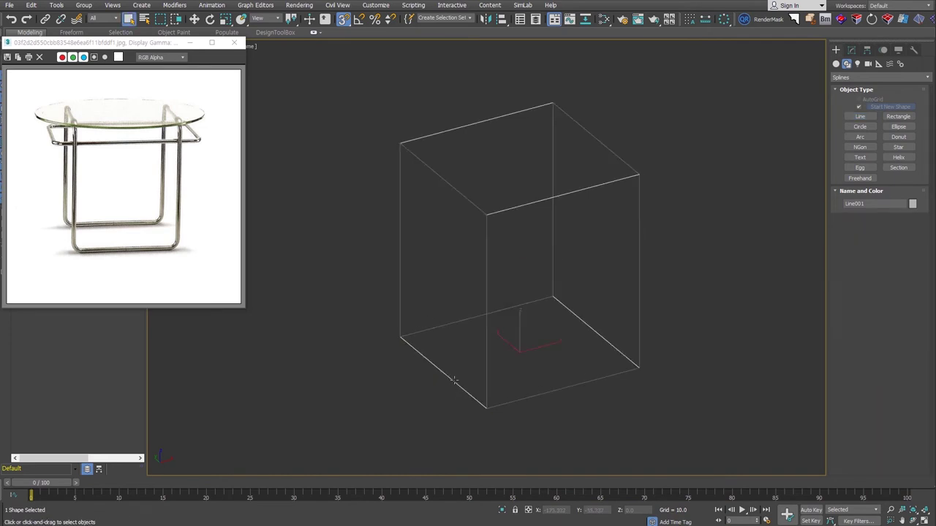
Delete the guide box, leaving only the traced frame line
{"action": "key", "text": "Delete"}
{"action": "left_click_drag", "start_coordinate": [622, 393], "coordinate": [592, 358]}
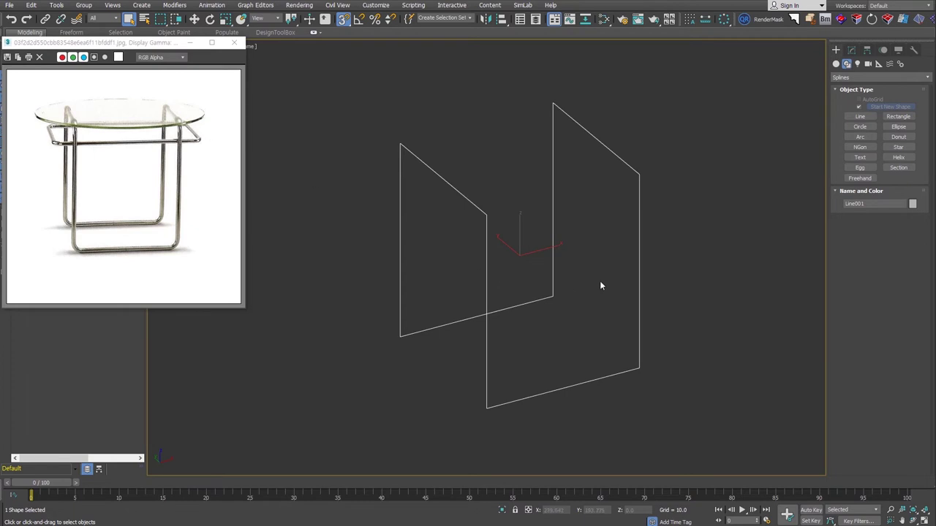
{"action": "mouse_move", "coordinate": [605, 283]}
{"action": "middle_mouse_down", "text": "alt"}
{"action": "mouse_move", "coordinate": [592, 313]}
{"action": "mouse_move", "coordinate": [606, 308]}
{"action": "middle_mouse_up", "text": "alt"}
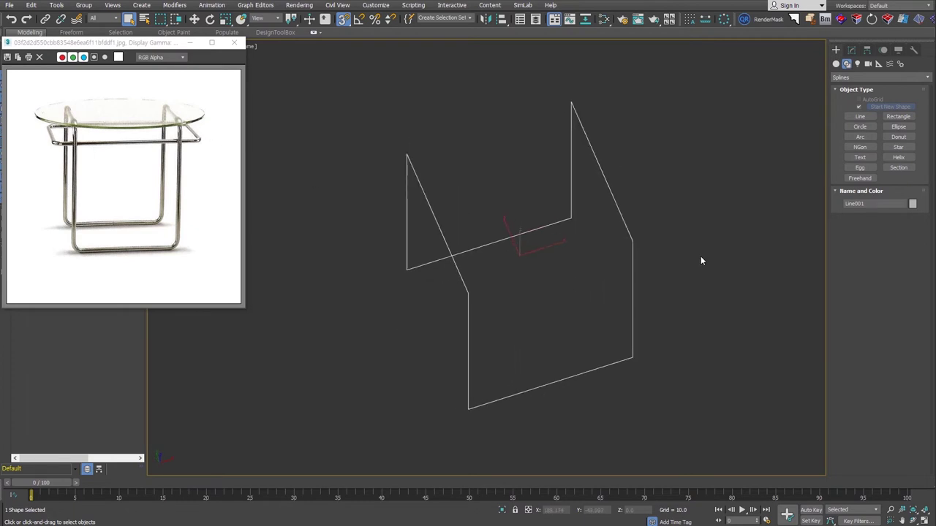
Draw a rectangle spanning the two frames and view it from Top without grid
{"action": "left_click", "coordinate": [898, 116]}
{"action": "left_click_drag", "start_coordinate": [358, 279], "coordinate": [710, 328]}
{"action": "key", "text": "t"}
{"action": "key", "text": "z"}
{"action": "key", "text": "g"}
{"action": "middle_click_drag", "start_coordinate": [680, 368], "coordinate": [668, 345]}
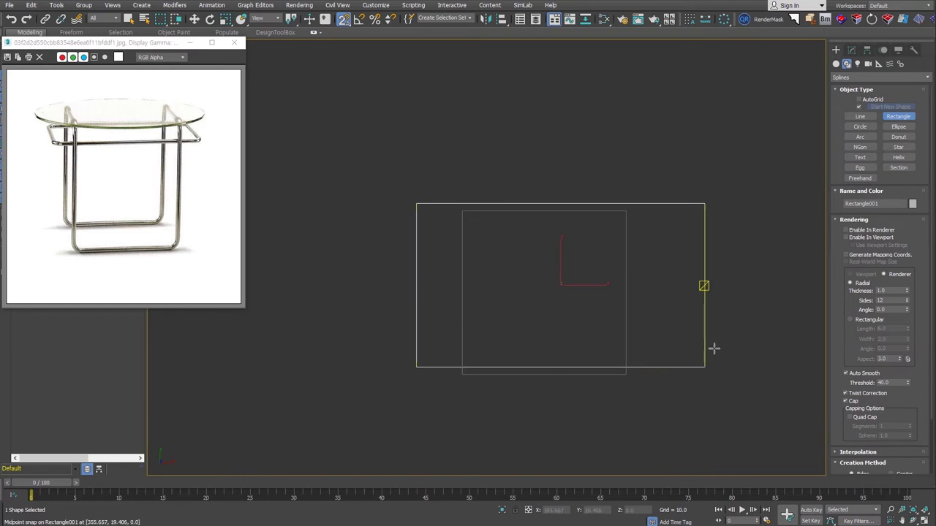
Size the rectangle to width 460 and length 336, nudging it into place
{"action": "left_click", "coordinate": [853, 219]}
{"action": "type", "text": "460"}
{"action": "key", "text": "shift+Tab"}
{"action": "type", "text": "336"}
{"action": "key", "text": "Return"}
{"action": "right_click", "coordinate": [566, 273]}
{"action": "left_click", "coordinate": [574, 279]}
{"action": "left_click_drag", "start_coordinate": [575, 272], "coordinate": [558, 279]}
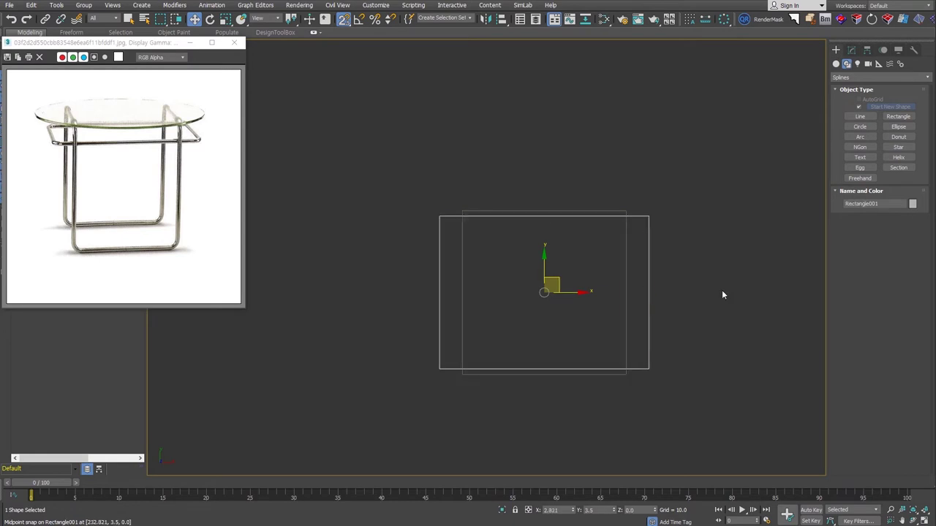
Align the rectangle centred on Line001 in X and Y
{"action": "left_click", "coordinate": [851, 50]}
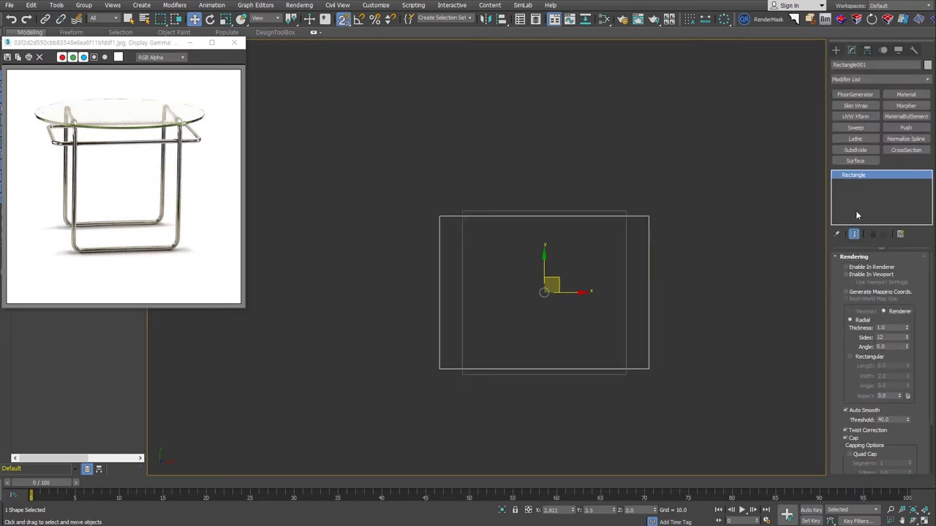
{"action": "left_click", "coordinate": [853, 257]}
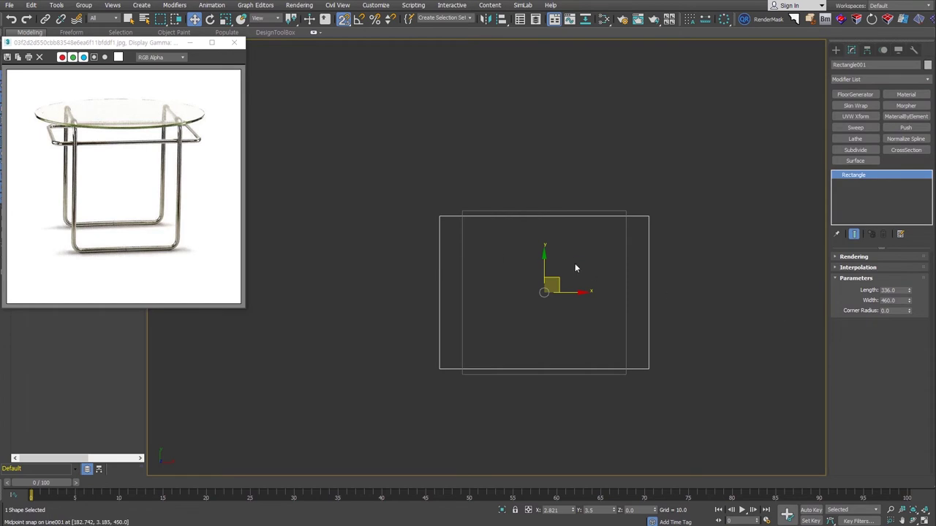
{"action": "key", "text": "alt+a"}
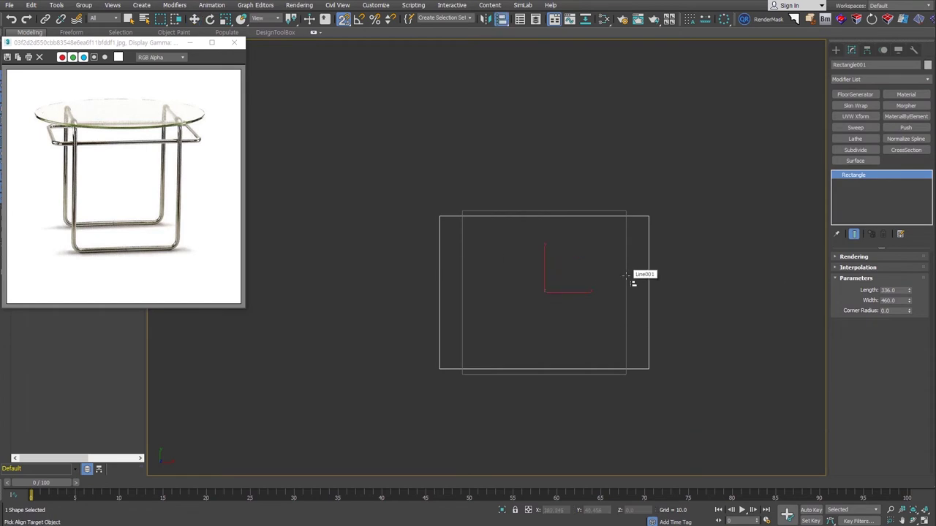
{"action": "scroll", "coordinate": [627, 276], "scroll_direction": "up", "scroll_amount": 2}
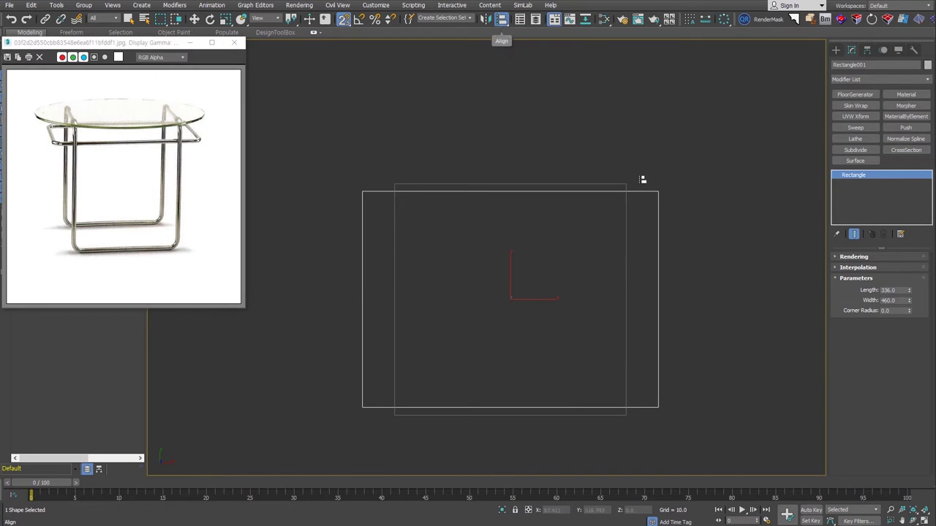
{"action": "left_click", "coordinate": [627, 236]}
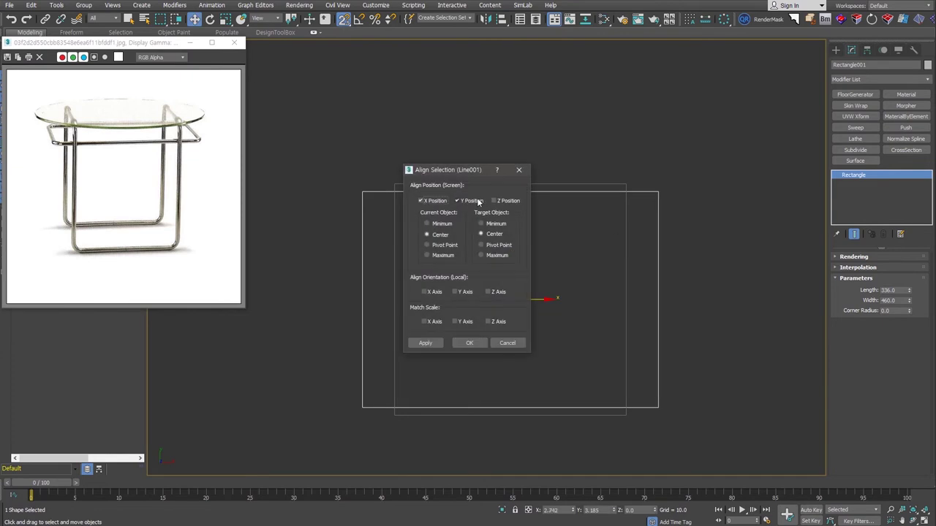
{"action": "left_click", "coordinate": [469, 343]}
Raise the rectangle to the frames' top edge, about 366.6 high
{"action": "mouse_move", "coordinate": [485, 341]}
{"action": "middle_mouse_down", "text": "alt"}
{"action": "mouse_move", "coordinate": [642, 395]}
{"action": "mouse_move", "coordinate": [563, 330]}
{"action": "middle_mouse_up", "text": "alt"}
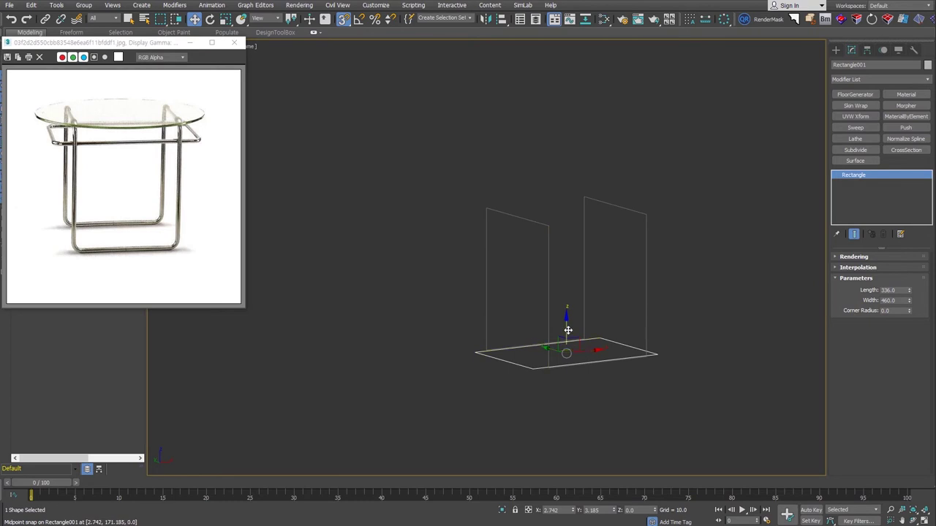
{"action": "left_click_drag", "start_coordinate": [563, 330], "coordinate": [583, 211]}
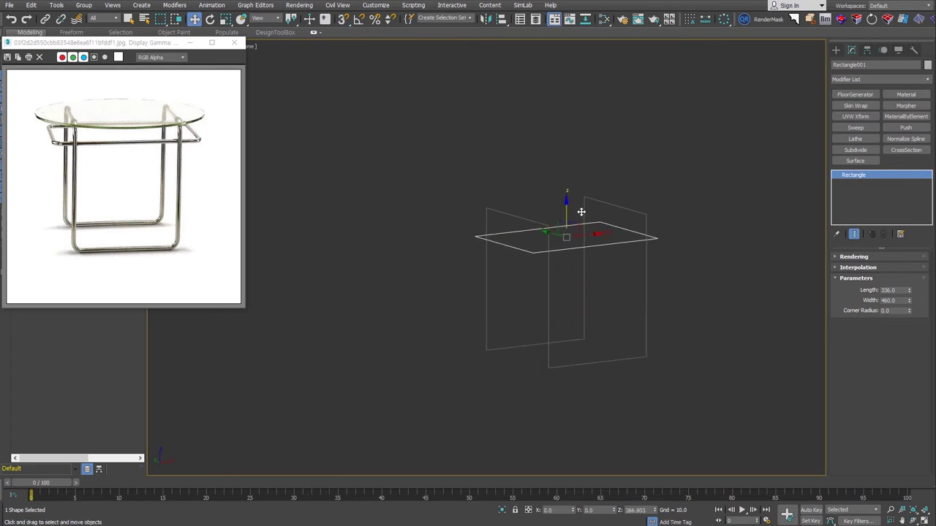
{"action": "middle_click_drag", "start_coordinate": [671, 357], "coordinate": [611, 360], "text": "alt"}
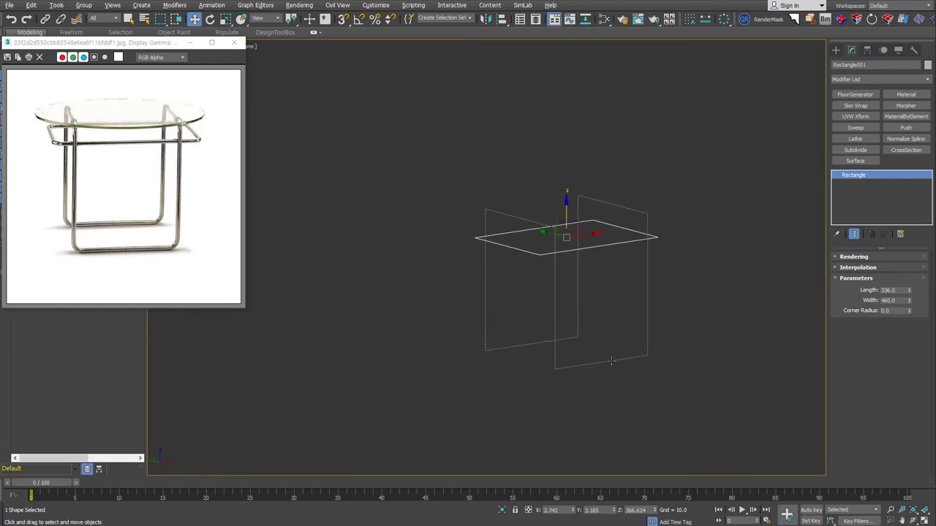
Render Line001 in the viewport as a radial tube of thickness 12
{"action": "left_click", "coordinate": [626, 346]}
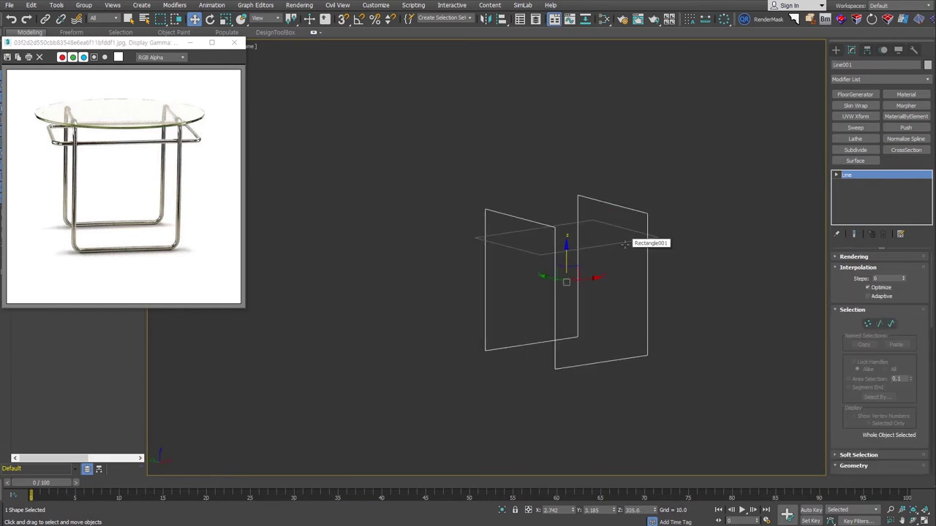
{"action": "left_click", "coordinate": [853, 310]}
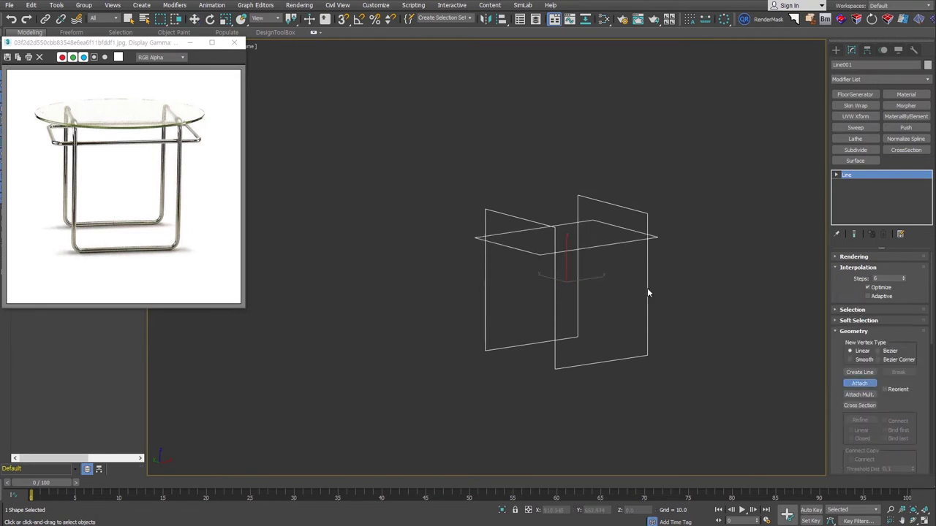
{"action": "scroll", "coordinate": [647, 288], "scroll_direction": "up", "scroll_amount": 3}
{"action": "left_click", "coordinate": [853, 257]}
{"action": "left_click", "coordinate": [870, 269]}
{"action": "double_click", "coordinate": [896, 323]}
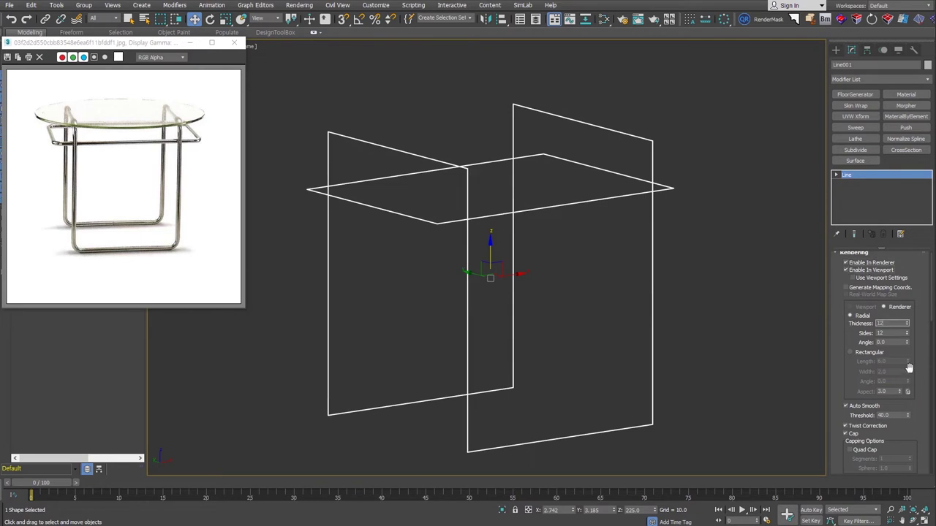
{"action": "key", "text": "Return"}
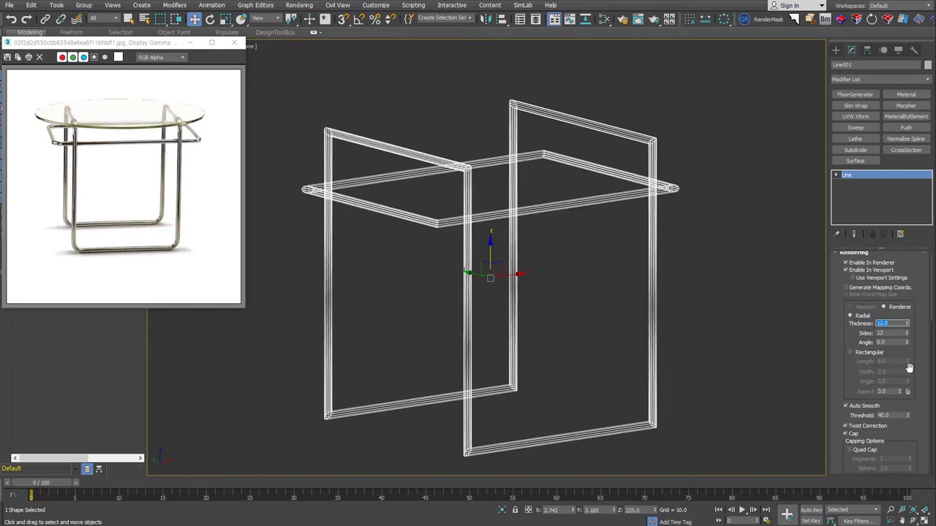
Set the tube sides to 30, briefly trying 50 before settling on 30
{"action": "double_click", "coordinate": [886, 334]}
{"action": "scroll", "coordinate": [673, 187], "scroll_direction": "up", "scroll_amount": 5}
{"action": "scroll", "coordinate": [674, 188], "scroll_direction": "up", "scroll_amount": 5}
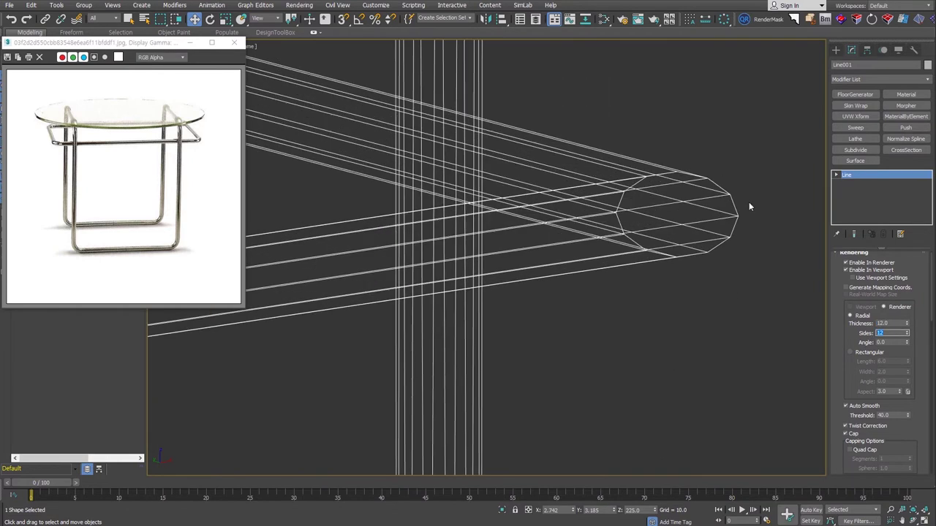
{"action": "type", "text": "30"}
{"action": "key", "text": "Return"}
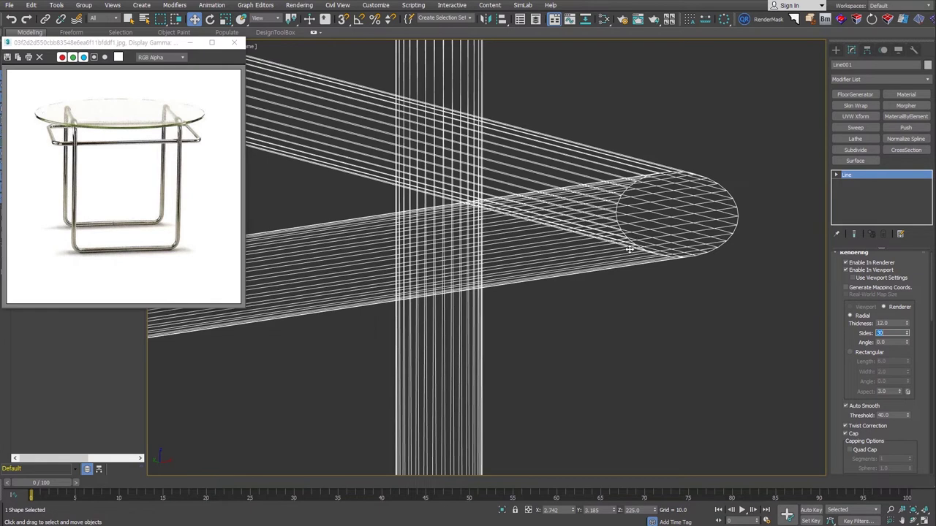
{"action": "key", "text": "Return"}
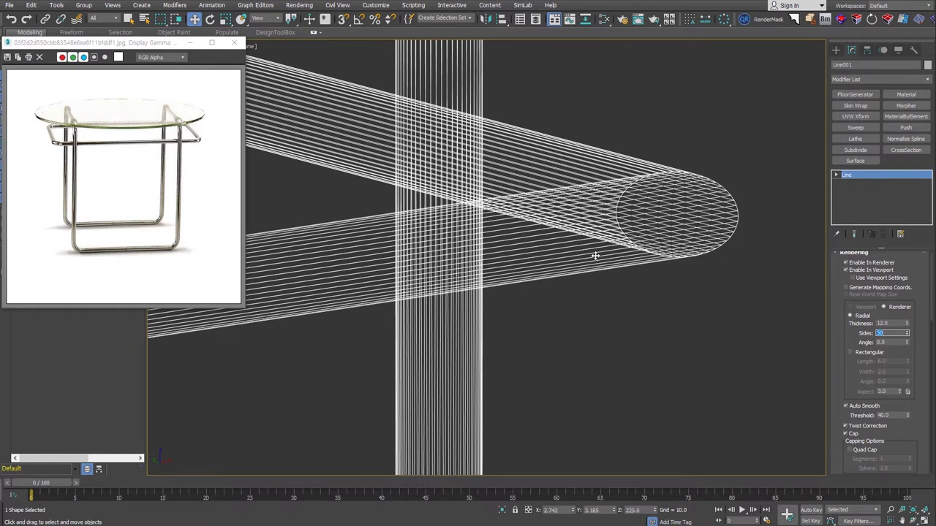
{"action": "scroll", "coordinate": [724, 248], "scroll_direction": "down", "scroll_amount": 5}
{"action": "double_click", "coordinate": [891, 333]}
{"action": "type", "text": "30"}
{"action": "key", "text": "Return"}
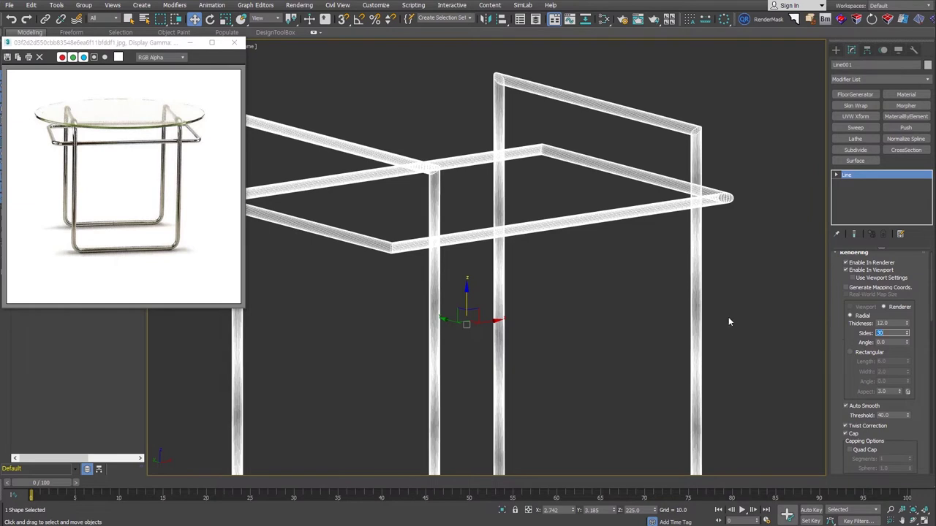
{"action": "scroll", "coordinate": [728, 322], "scroll_direction": "down", "scroll_amount": 5}
{"action": "middle_click_drag", "start_coordinate": [715, 274], "coordinate": [728, 291]}
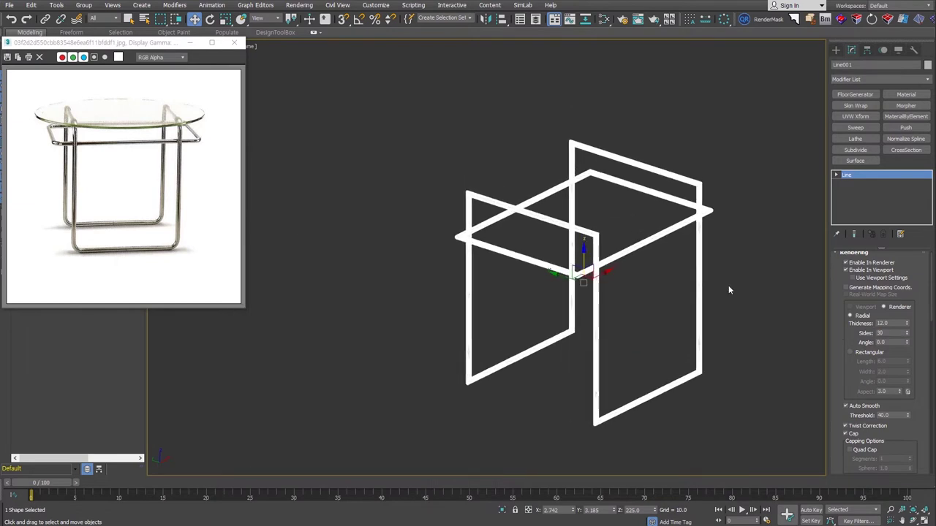
Fillet the line's corner vertices into rounded bends
{"action": "left_click", "coordinate": [836, 174]}
{"action": "left_click", "coordinate": [855, 183]}
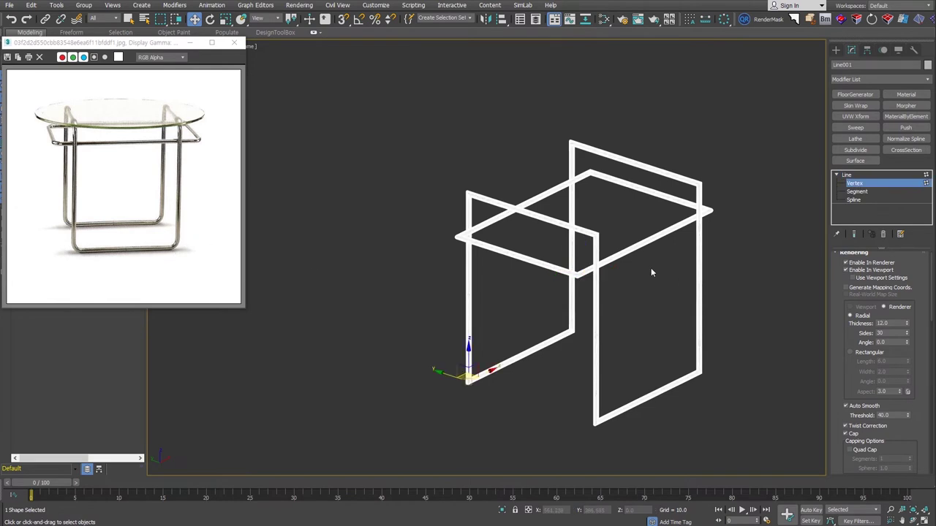
{"action": "scroll", "coordinate": [858, 323], "scroll_direction": "down", "scroll_amount": 5}
{"action": "scroll", "coordinate": [857, 322], "scroll_direction": "down", "scroll_amount": 5}
{"action": "left_click", "coordinate": [860, 365]}
{"action": "mouse_move", "coordinate": [709, 362]}
{"action": "middle_mouse_down", "text": "alt"}
{"action": "mouse_move", "coordinate": [695, 383]}
{"action": "mouse_move", "coordinate": [654, 382]}
{"action": "middle_mouse_up", "text": "alt"}
{"action": "scroll", "coordinate": [654, 383], "scroll_direction": "up", "scroll_amount": 3}
{"action": "left_click_drag", "start_coordinate": [648, 373], "coordinate": [660, 351]}
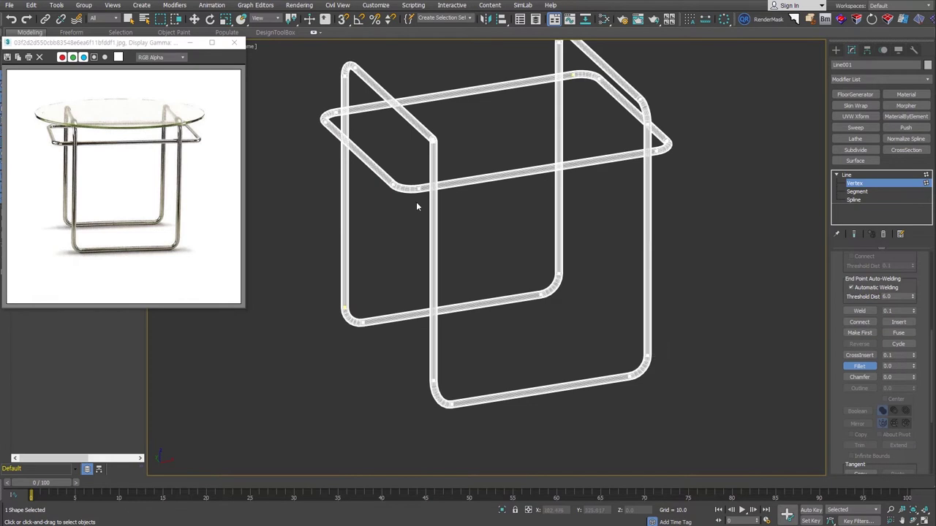
{"action": "scroll", "coordinate": [607, 229], "scroll_direction": "down", "scroll_amount": 2}
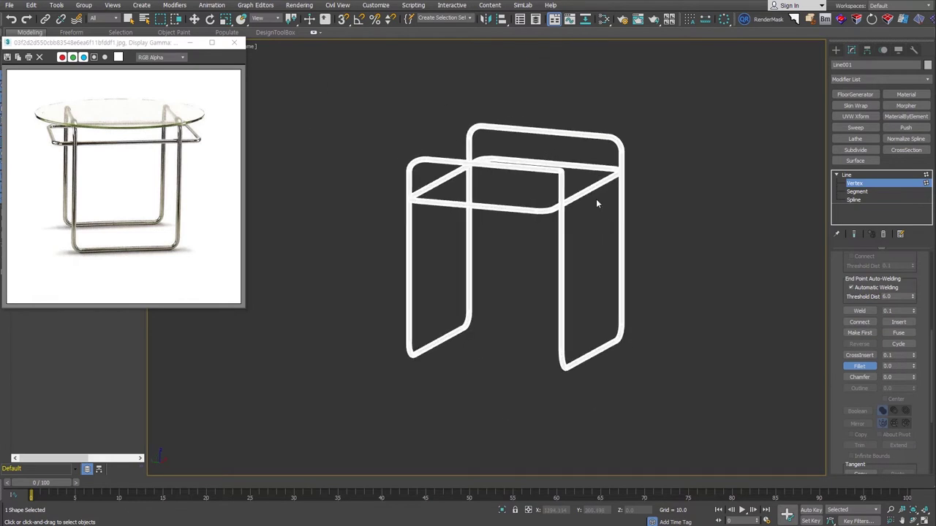
{"action": "scroll", "coordinate": [596, 199], "scroll_direction": "up", "scroll_amount": 8}
{"action": "scroll", "coordinate": [545, 182], "scroll_direction": "up", "scroll_amount": 1}
Make the upper corner vertex a sharp Corner vertex
{"action": "key", "text": "w"}
{"action": "left_click", "coordinate": [539, 162]}
{"action": "key", "text": "ctrl+a"}
{"action": "left_click", "coordinate": [537, 165]}
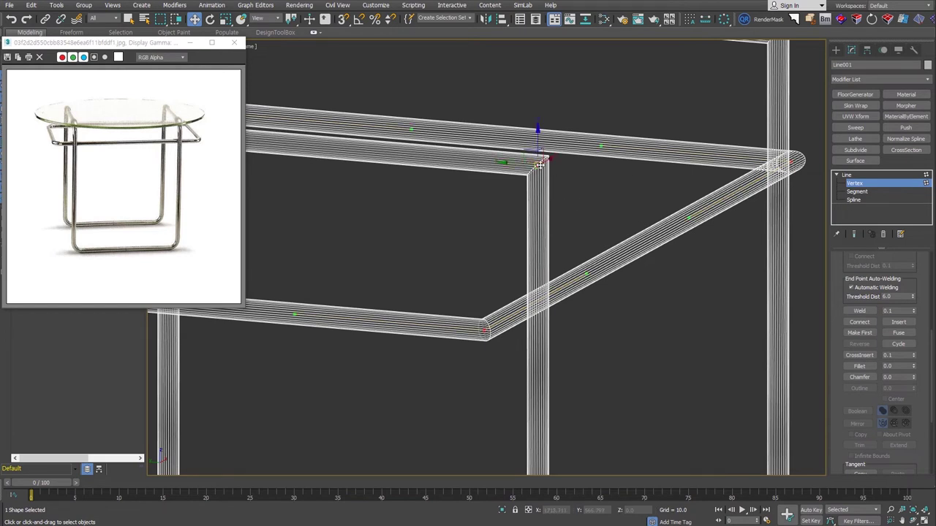
{"action": "right_click", "coordinate": [535, 163]}
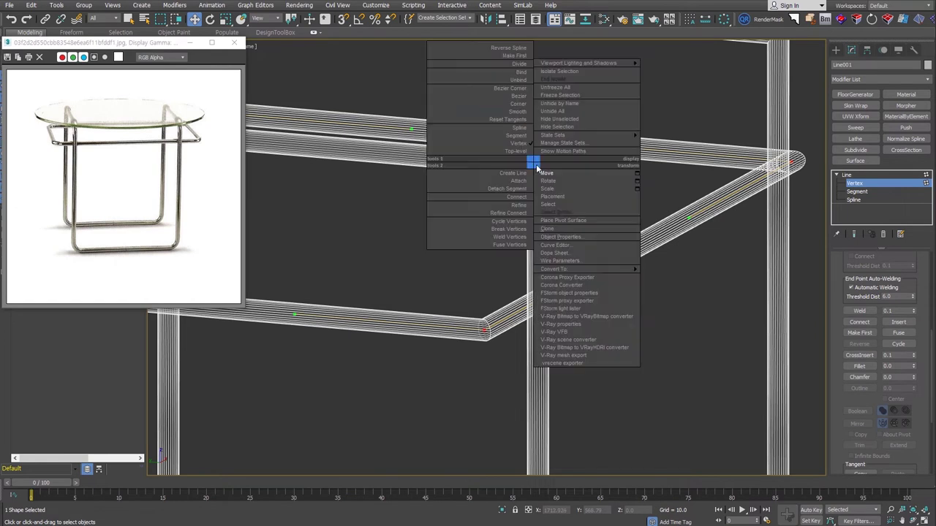
{"action": "left_click", "coordinate": [519, 104]}
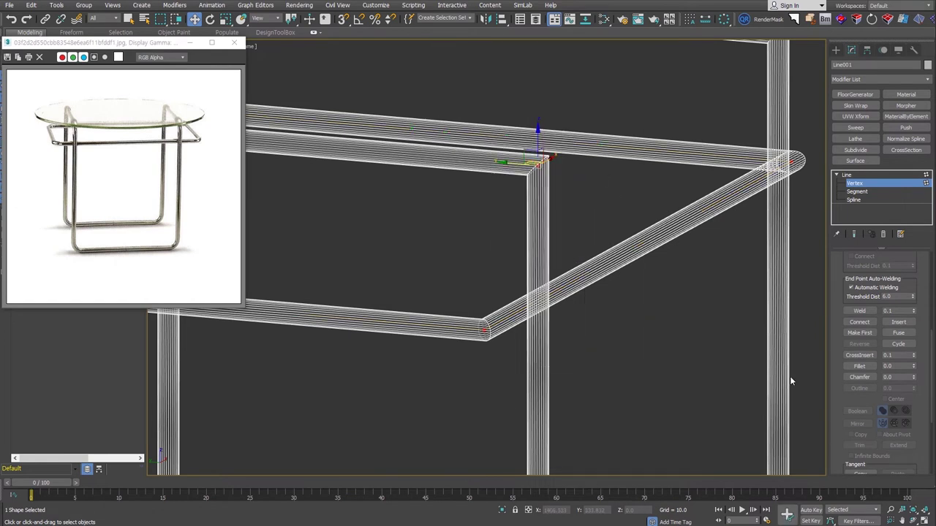
{"action": "left_click", "coordinate": [735, 351]}
{"action": "middle_click_drag", "start_coordinate": [735, 351], "coordinate": [650, 382]}
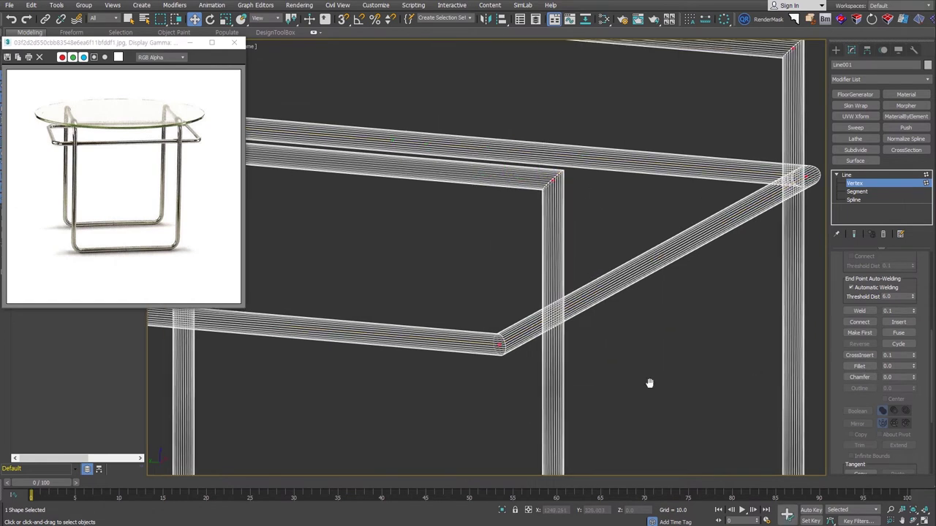
Fillet the selected corner vertices into bends again
{"action": "left_click", "coordinate": [858, 366]}
{"action": "left_click_drag", "start_coordinate": [557, 179], "coordinate": [569, 141]}
{"action": "scroll", "coordinate": [641, 282], "scroll_direction": "down", "scroll_amount": 5}
{"action": "mouse_move", "coordinate": [621, 246]}
{"action": "middle_mouse_down", "text": "alt"}
{"action": "mouse_move", "coordinate": [627, 292]}
{"action": "mouse_move", "coordinate": [641, 282]}
{"action": "mouse_move", "coordinate": [700, 422]}
{"action": "middle_mouse_up", "text": "alt"}
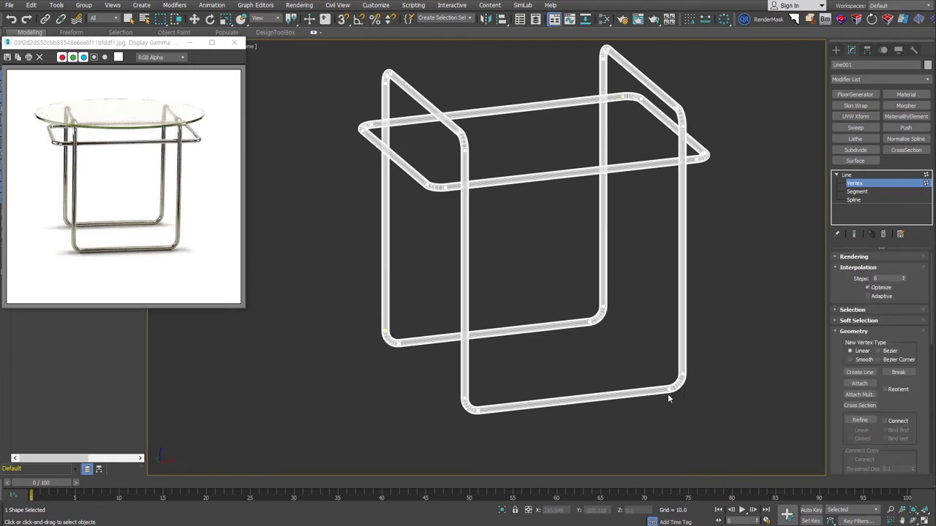
{"action": "scroll", "coordinate": [668, 393], "scroll_direction": "up", "scroll_amount": 5}
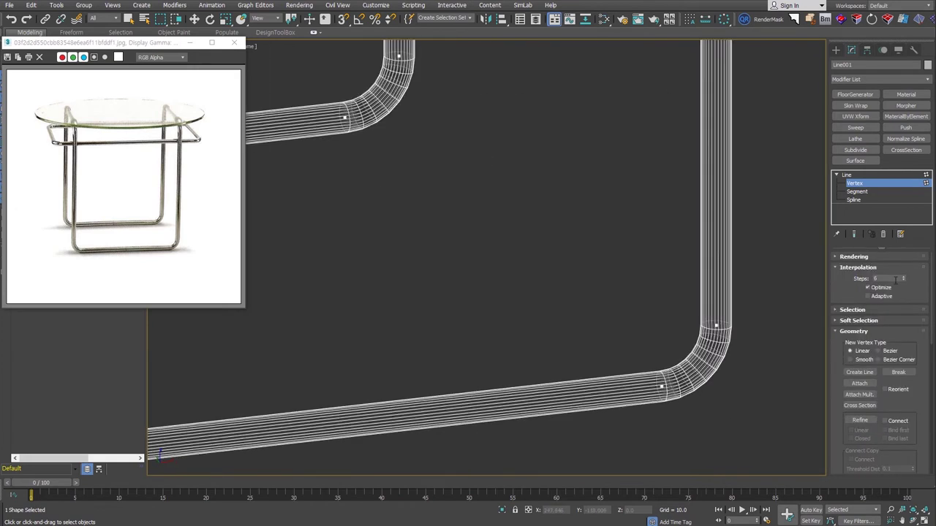
Set Interpolation Steps to 27 for smoother bends and exit vertex editing
{"action": "left_click_drag", "start_coordinate": [903, 280], "coordinate": [903, 268]}
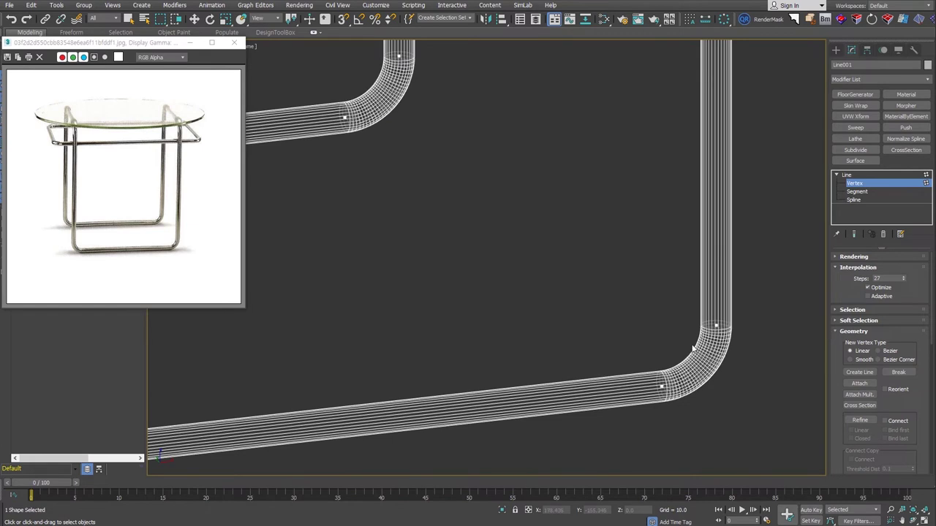
{"action": "scroll", "coordinate": [708, 378], "scroll_direction": "down", "scroll_amount": 5}
{"action": "scroll", "coordinate": [701, 356], "scroll_direction": "up", "scroll_amount": 1}
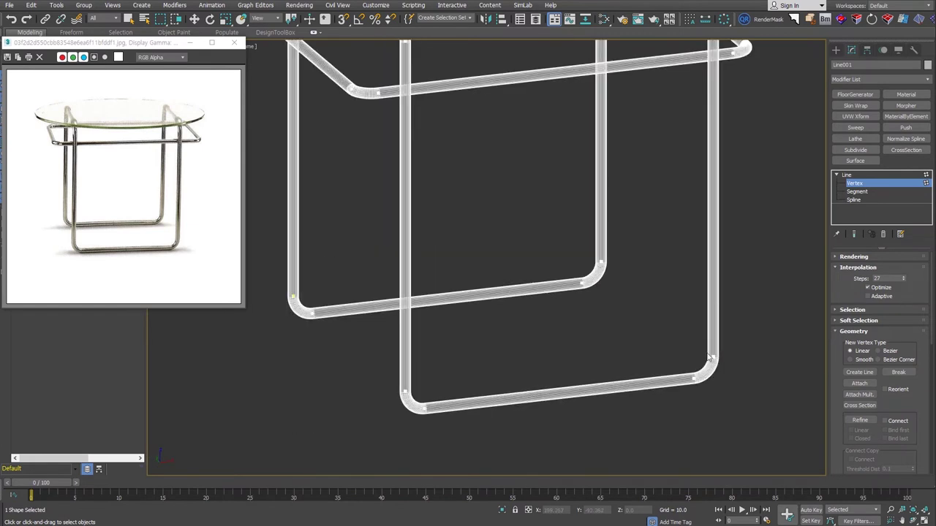
{"action": "scroll", "coordinate": [708, 376], "scroll_direction": "up", "scroll_amount": 3}
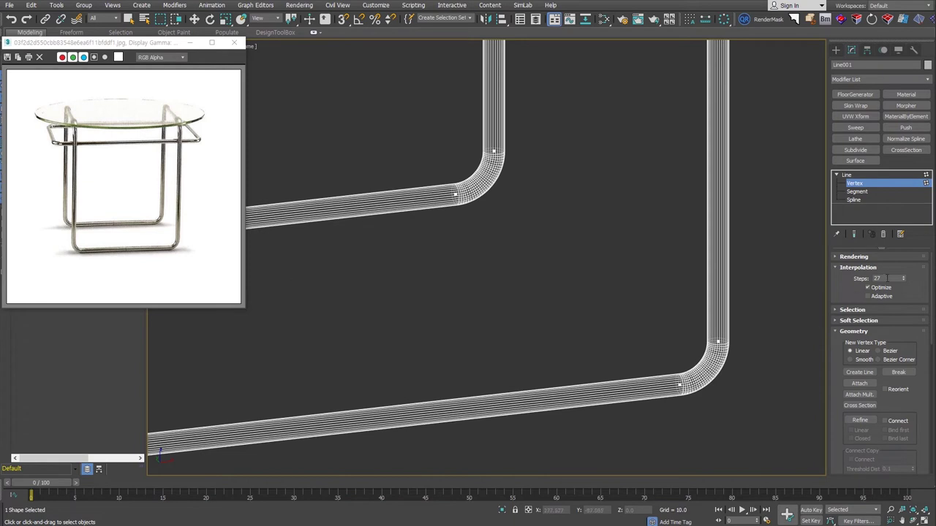
{"action": "scroll", "coordinate": [674, 370], "scroll_direction": "down", "scroll_amount": 5}
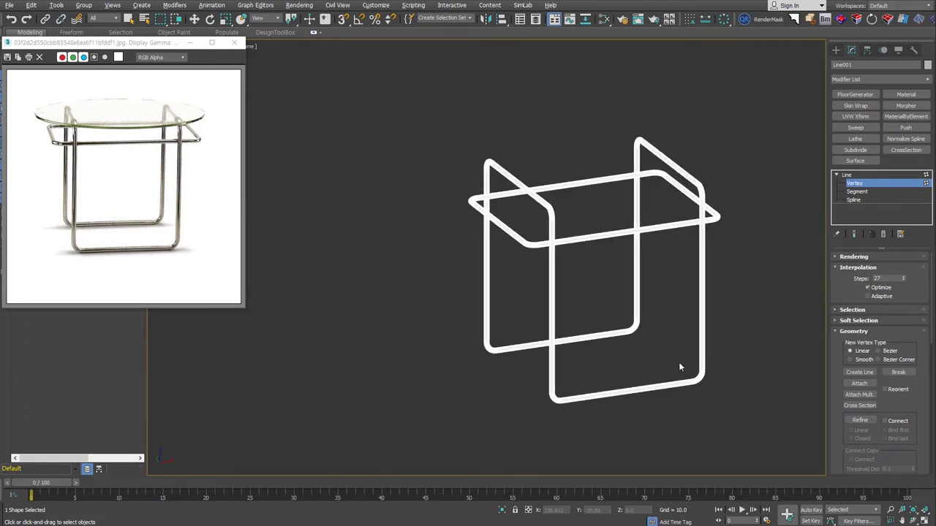
{"action": "key", "text": "w"}
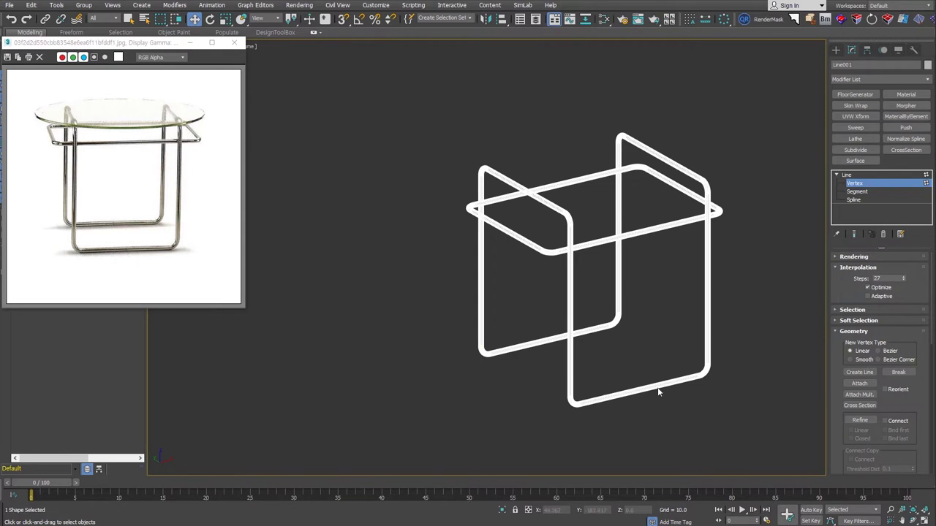
{"action": "key", "text": "1"}
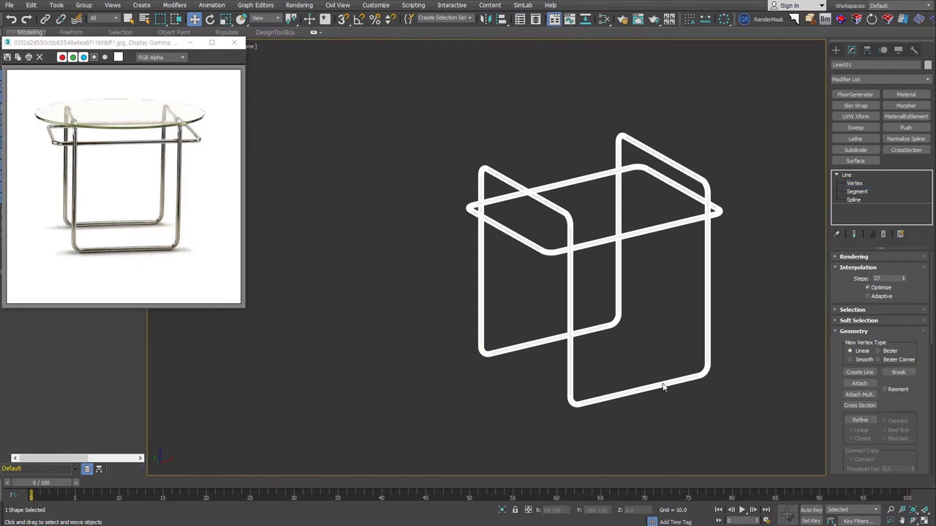
{"action": "middle_click_drag", "start_coordinate": [664, 388], "coordinate": [811, 310], "text": "alt"}
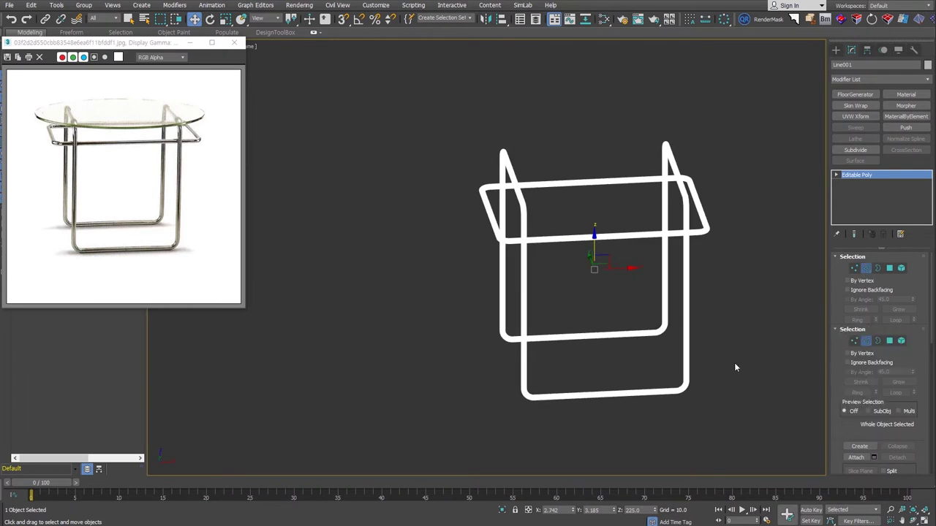
Select the bottom tubes' edge rings and Connect them with a new loop
{"action": "key", "text": "2"}
{"action": "left_click_drag", "start_coordinate": [592, 301], "coordinate": [612, 405]}
{"action": "key", "text": "z"}
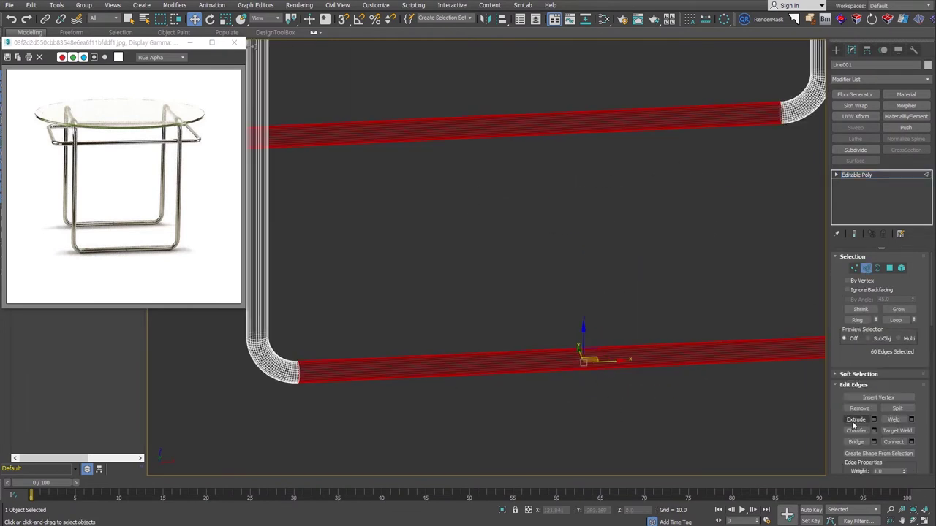
{"action": "left_click", "coordinate": [892, 442]}
Chamfer the new edge loop by 0.1
{"action": "scroll", "coordinate": [585, 359], "scroll_direction": "up", "scroll_amount": 5}
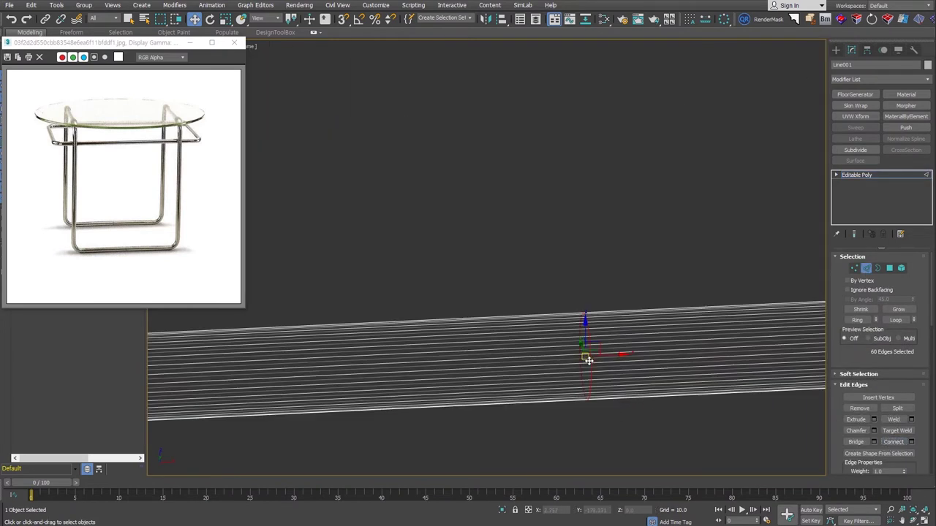
{"action": "right_click", "coordinate": [585, 359]}
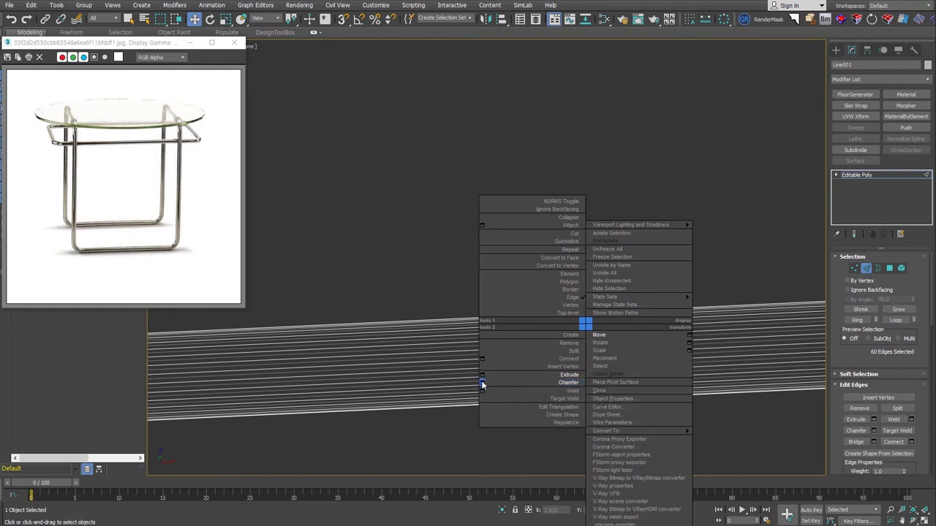
{"action": "left_click", "coordinate": [481, 383]}
{"action": "type", "text": "0.1"}
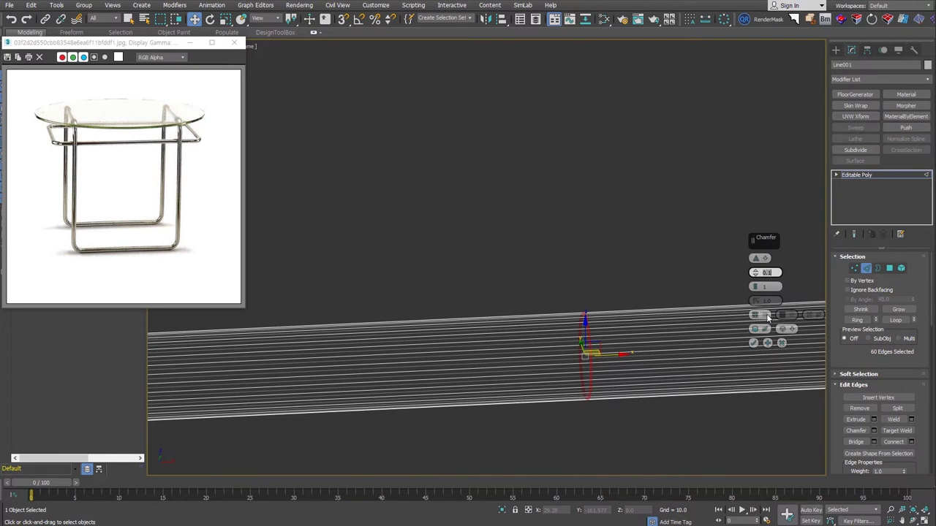
{"action": "scroll", "coordinate": [571, 290], "scroll_direction": "up", "scroll_amount": 3}
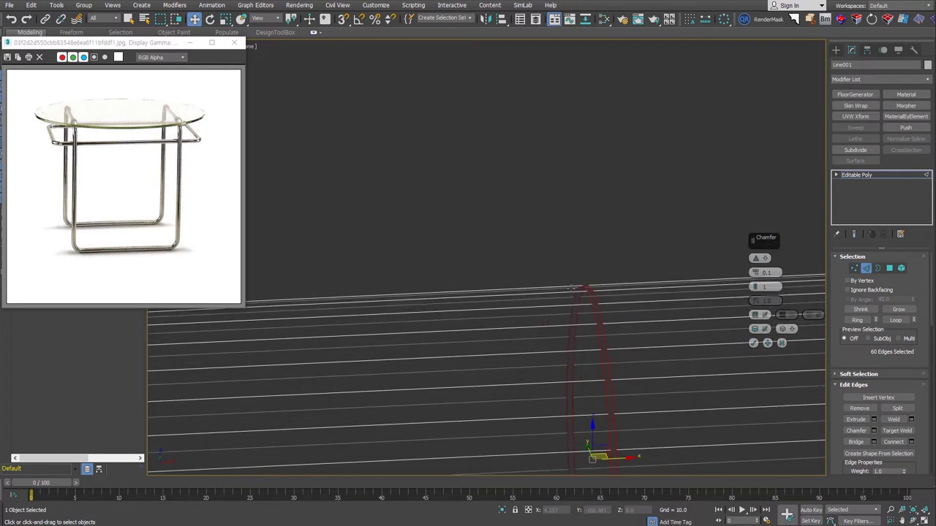
{"action": "left_click", "coordinate": [754, 343]}
Select the open borders left by the chamfer and Cap them
{"action": "scroll", "coordinate": [796, 315], "scroll_direction": "down", "scroll_amount": 2}
{"action": "left_click", "coordinate": [877, 267]}
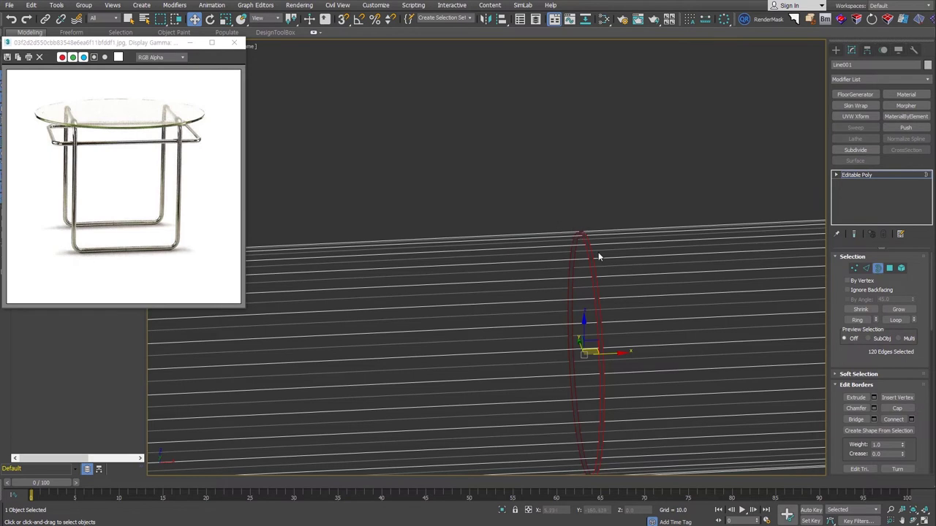
{"action": "middle_click_drag", "start_coordinate": [604, 267], "coordinate": [571, 194]}
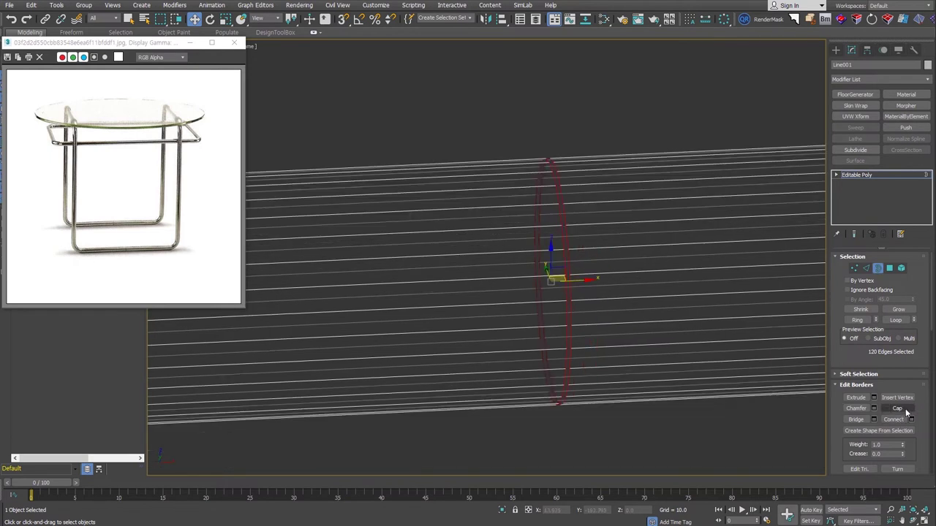
{"action": "left_click", "coordinate": [906, 414]}
{"action": "left_click", "coordinate": [878, 269]}
{"action": "scroll", "coordinate": [612, 367], "scroll_direction": "down", "scroll_amount": 3}
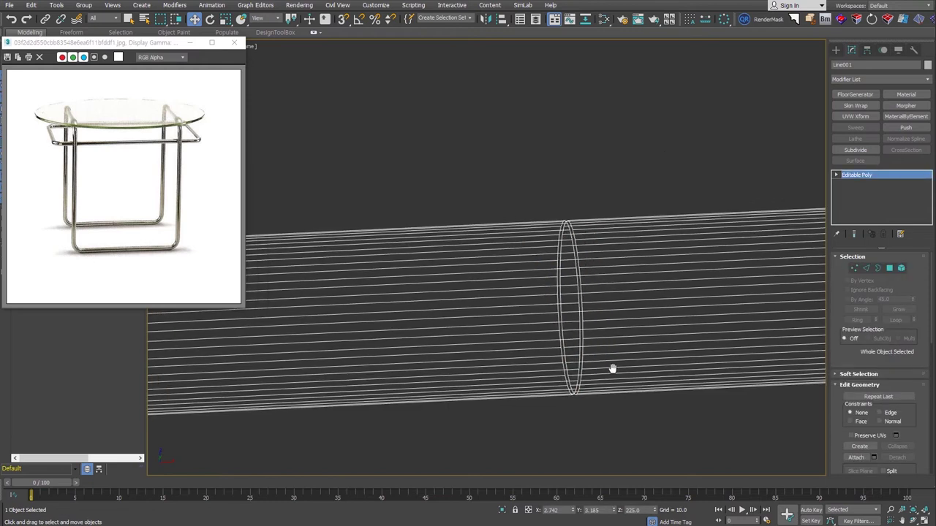
{"action": "scroll", "coordinate": [612, 368], "scroll_direction": "down", "scroll_amount": 3}
{"action": "scroll", "coordinate": [611, 369], "scroll_direction": "down", "scroll_amount": 5}
{"action": "middle_click_drag", "start_coordinate": [616, 377], "coordinate": [620, 375], "text": "alt"}
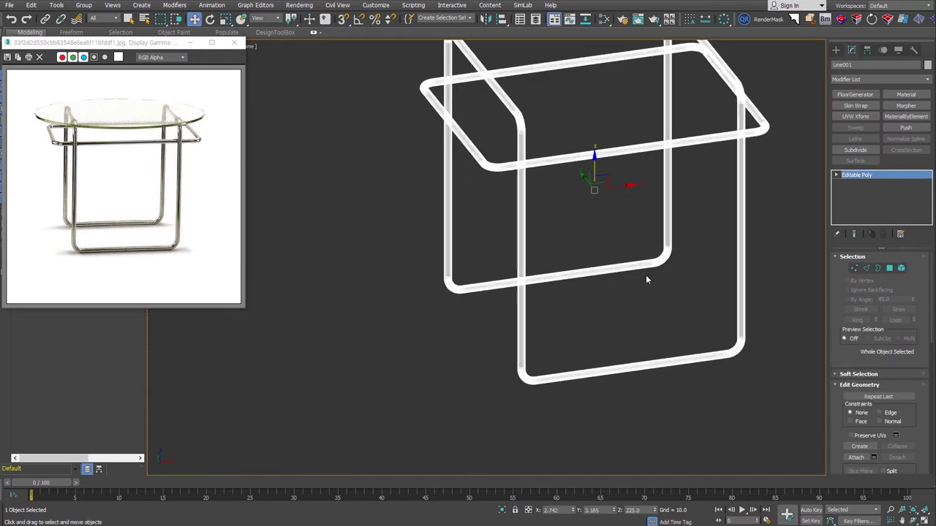
Show the frame with solid shading and add an Edit Poly modifier to it
{"action": "middle_click_drag", "start_coordinate": [648, 344], "coordinate": [183, 128], "text": "alt"}
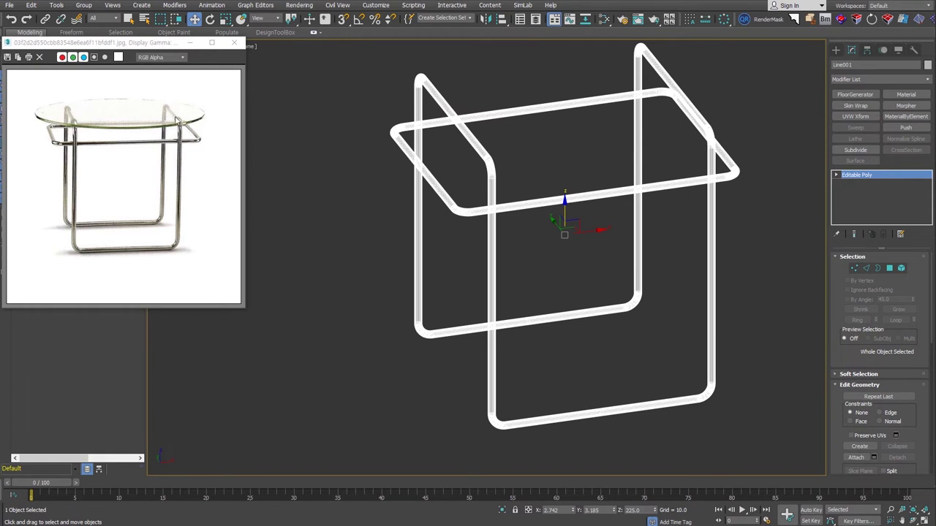
{"action": "mouse_move", "coordinate": [458, 231]}
{"action": "middle_mouse_down", "text": "alt"}
{"action": "mouse_move", "coordinate": [525, 215]}
{"action": "mouse_move", "coordinate": [518, 221]}
{"action": "mouse_move", "coordinate": [619, 231]}
{"action": "middle_mouse_up", "text": "alt"}
{"action": "scroll", "coordinate": [619, 231], "scroll_direction": "up", "scroll_amount": 5}
{"action": "key", "text": "F3"}
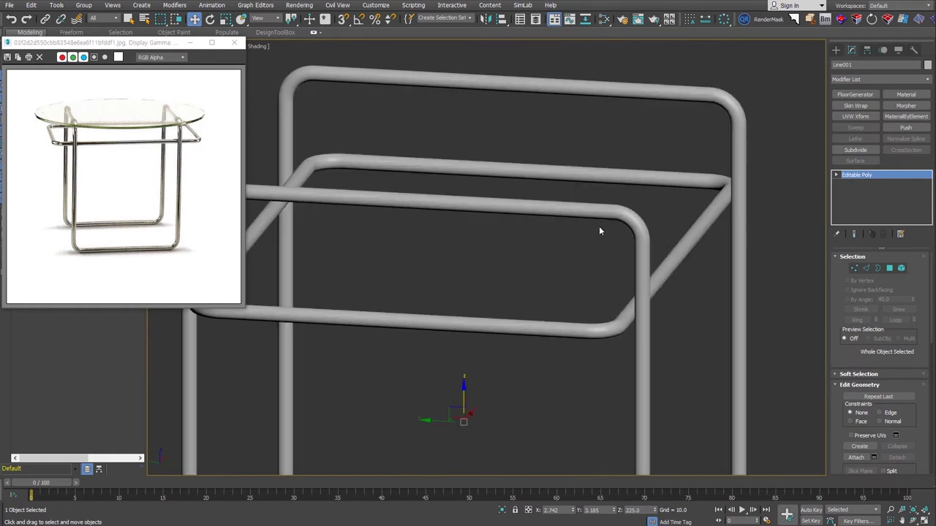
{"action": "middle_click_drag", "start_coordinate": [570, 210], "coordinate": [639, 241]}
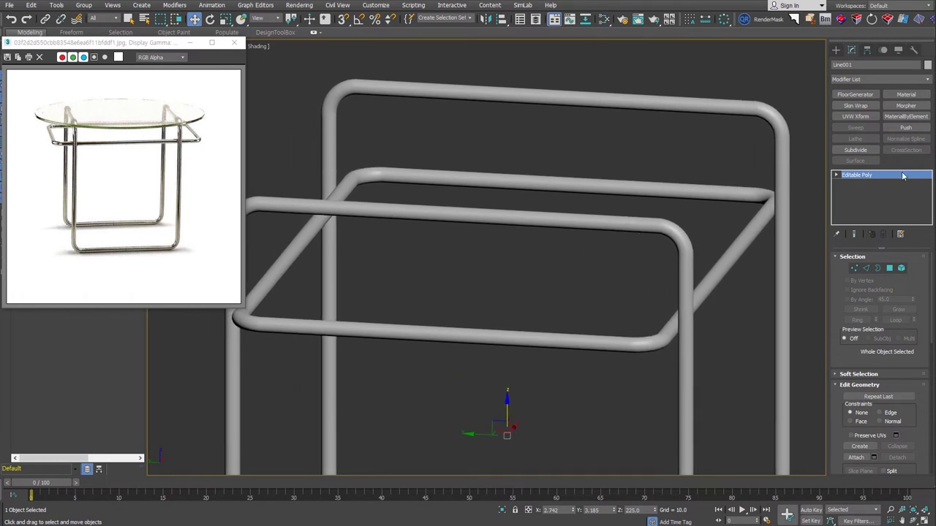
{"action": "key", "text": "ctrl+e"}
Select the edge rings of both top tubes and connect them with new edge loops
{"action": "left_click", "coordinate": [868, 334]}
{"action": "mouse_move", "coordinate": [797, 333]}
{"action": "middle_mouse_down", "text": "alt"}
{"action": "mouse_move", "coordinate": [633, 272]}
{"action": "mouse_move", "coordinate": [609, 204]}
{"action": "mouse_move", "coordinate": [627, 251]}
{"action": "middle_mouse_up", "text": "alt"}
{"action": "left_click_drag", "start_coordinate": [563, 142], "coordinate": [564, 144]}
{"action": "middle_click_drag", "start_coordinate": [654, 204], "coordinate": [630, 248], "text": "alt"}
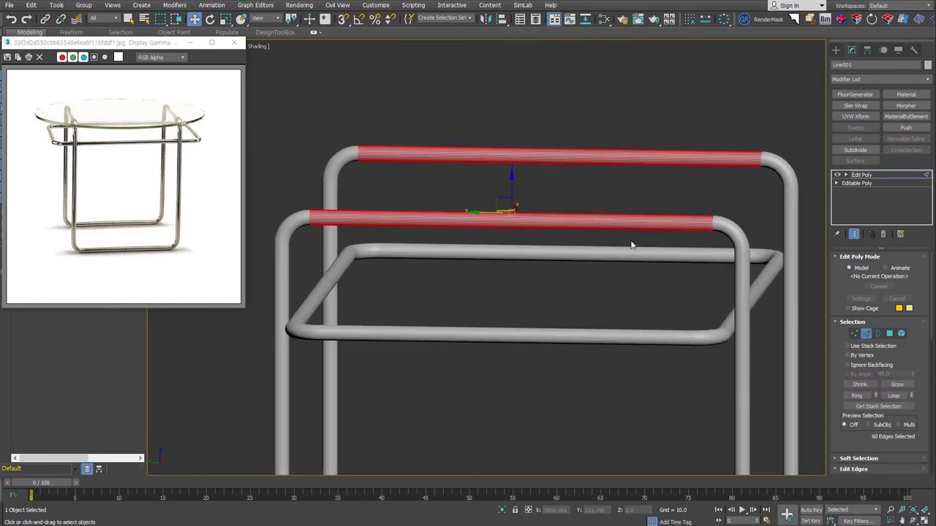
{"action": "scroll", "coordinate": [866, 437], "scroll_direction": "down", "scroll_amount": 3}
{"action": "scroll", "coordinate": [878, 366], "scroll_direction": "down", "scroll_amount": 2}
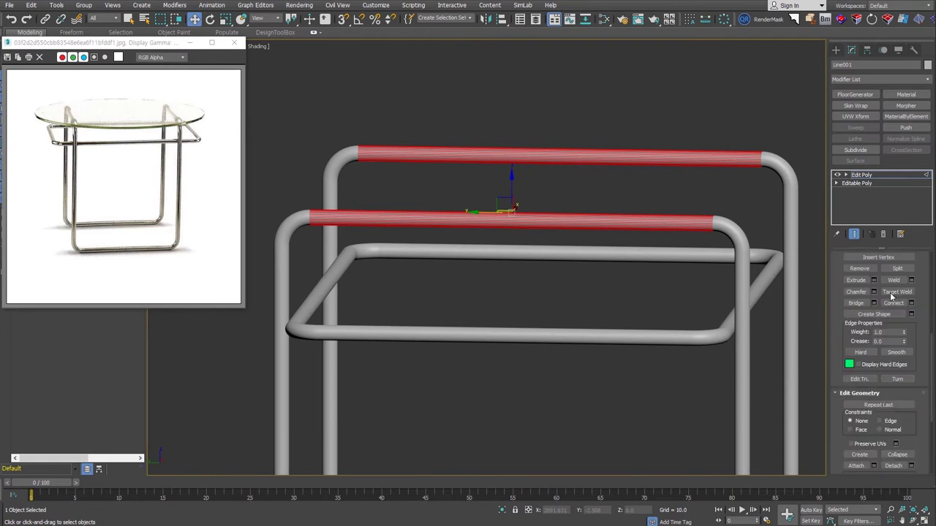
{"action": "left_click", "coordinate": [893, 303]}
Chamfer the new loops on both top tubes by 5.954
{"action": "scroll", "coordinate": [511, 220], "scroll_direction": "up", "scroll_amount": 5}
{"action": "right_click", "coordinate": [509, 212]}
{"action": "left_click", "coordinate": [404, 272]}
{"action": "left_click", "coordinate": [873, 280]}
{"action": "left_click_drag", "start_coordinate": [757, 272], "coordinate": [760, 253]}
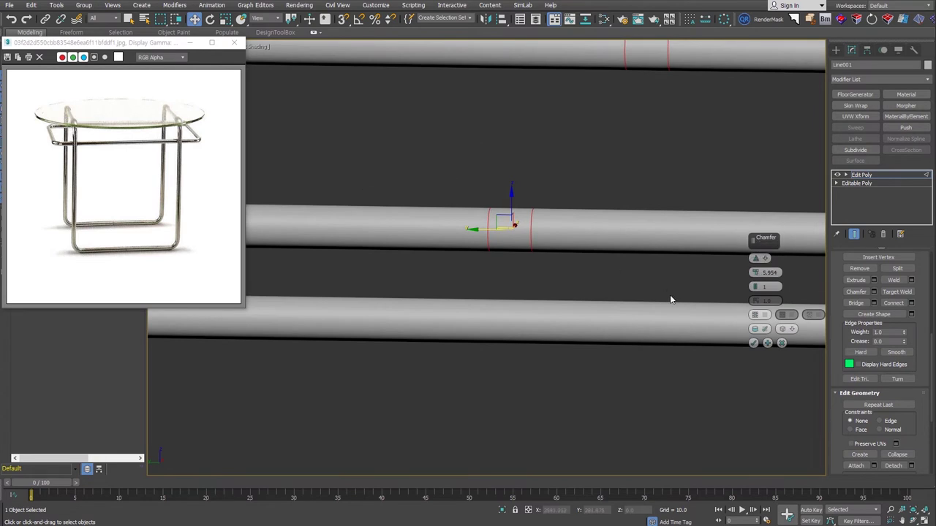
{"action": "scroll", "coordinate": [669, 297], "scroll_direction": "down", "scroll_amount": 3}
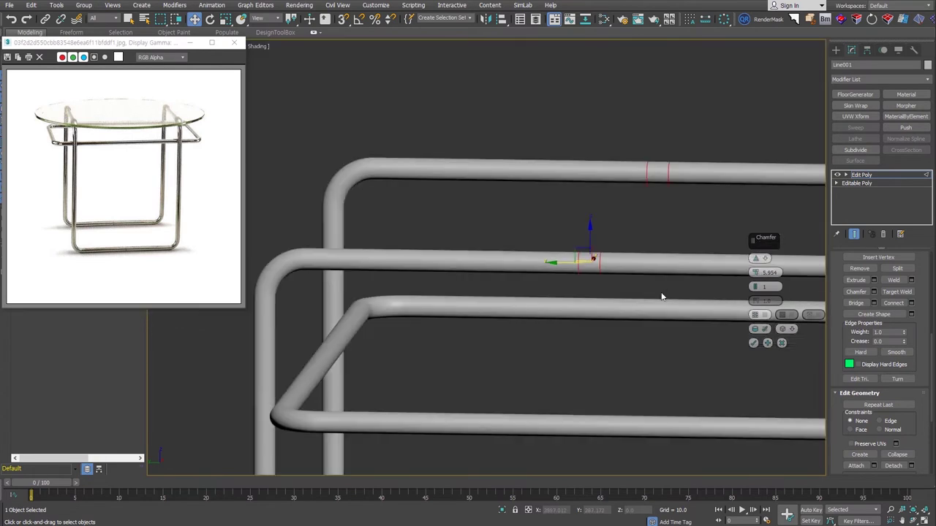
{"action": "left_click", "coordinate": [754, 343]}
In wireframe Polygon mode, detach the selected sleeve polygons as Object001
{"action": "key", "text": "F3"}
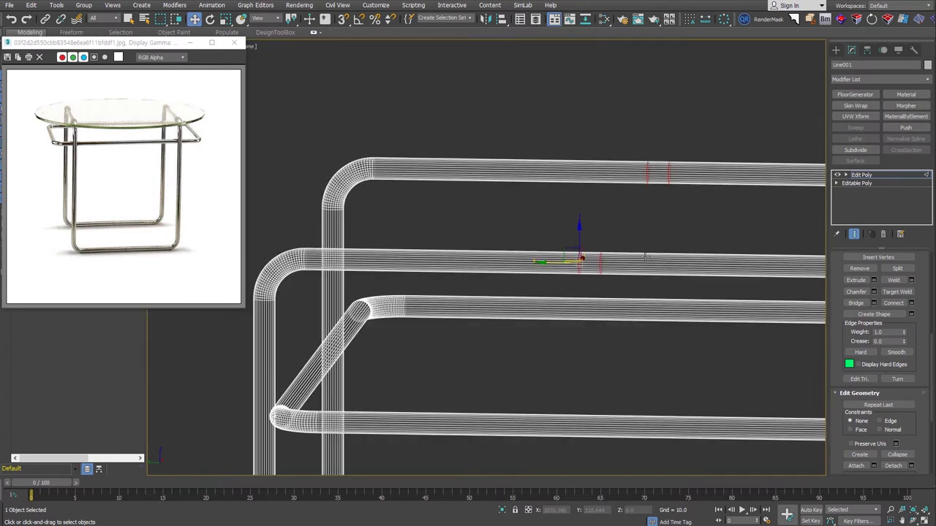
{"action": "key", "text": "4"}
{"action": "mouse_move", "coordinate": [726, 241]}
{"action": "middle_mouse_down", "text": "alt"}
{"action": "mouse_move", "coordinate": [668, 264]}
{"action": "mouse_move", "coordinate": [683, 272]}
{"action": "middle_mouse_up", "text": "alt"}
{"action": "key", "text": "alt+d"}
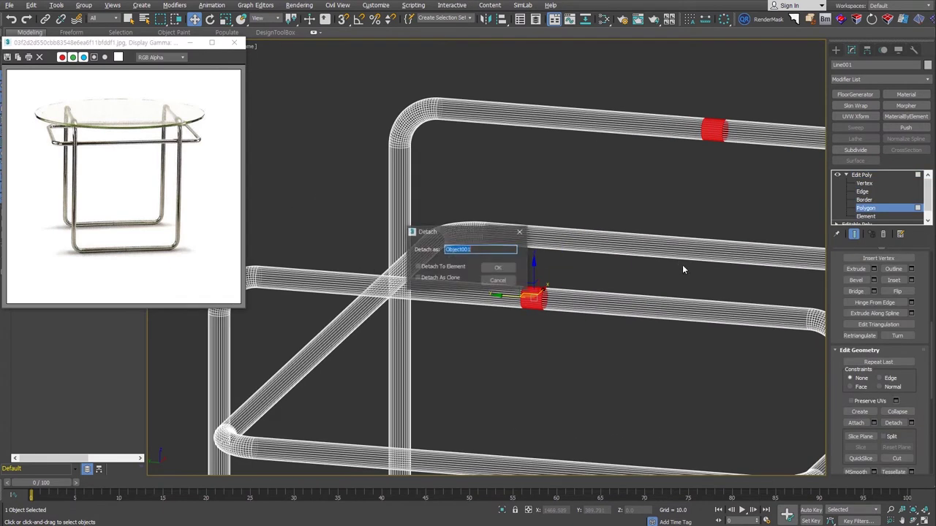
{"action": "left_click", "coordinate": [498, 268]}
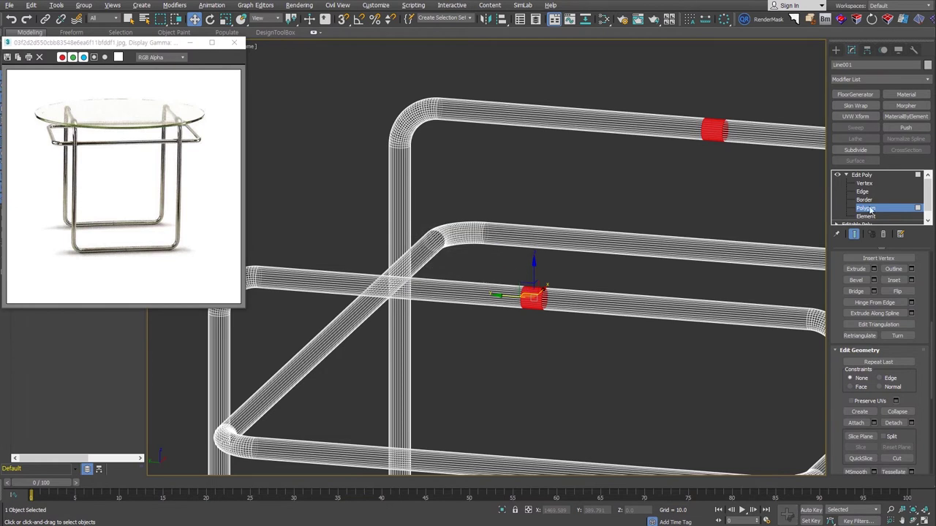
Delete the Edit Poly modifier from the tube frame and select Object001
{"action": "left_click", "coordinate": [874, 176]}
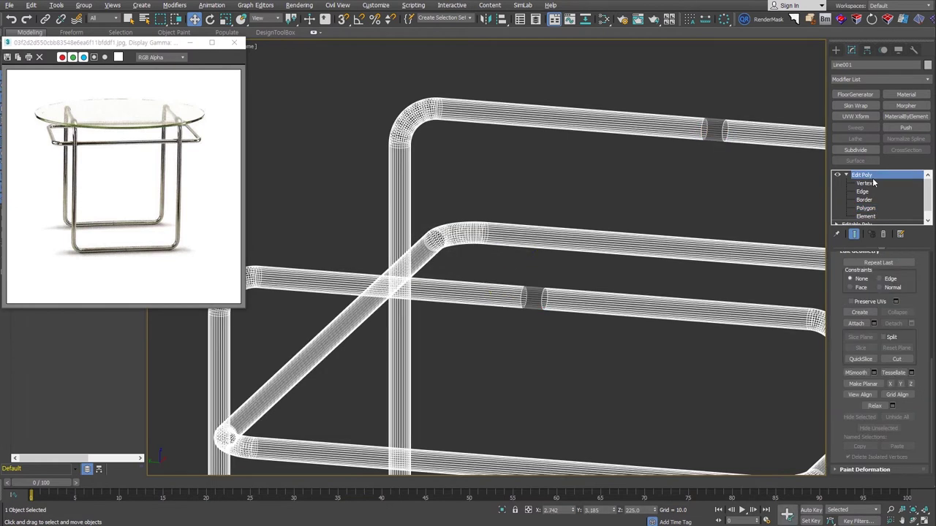
{"action": "left_click", "coordinate": [884, 238]}
{"action": "scroll", "coordinate": [559, 306], "scroll_direction": "down", "scroll_amount": 3}
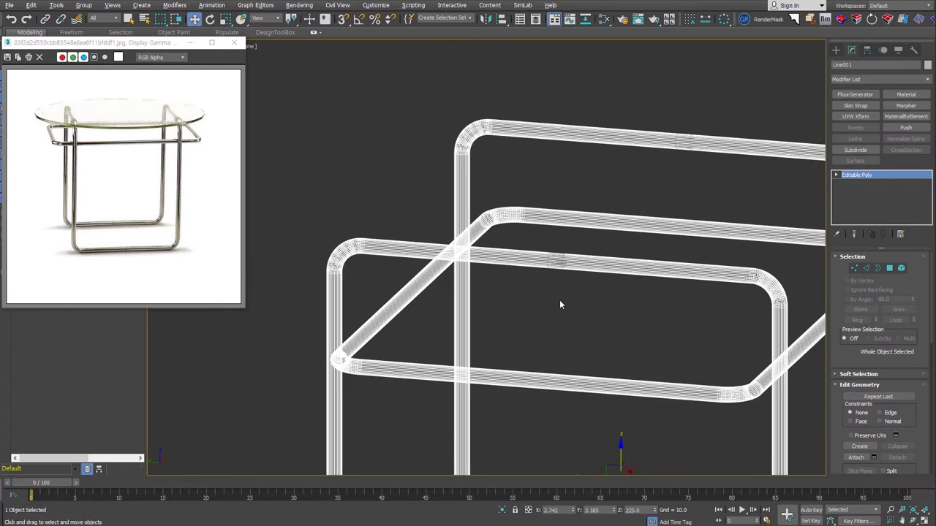
{"action": "left_click", "coordinate": [554, 301]}
{"action": "left_click", "coordinate": [556, 260]}
{"action": "middle_click_drag", "start_coordinate": [668, 303], "coordinate": [632, 260]}
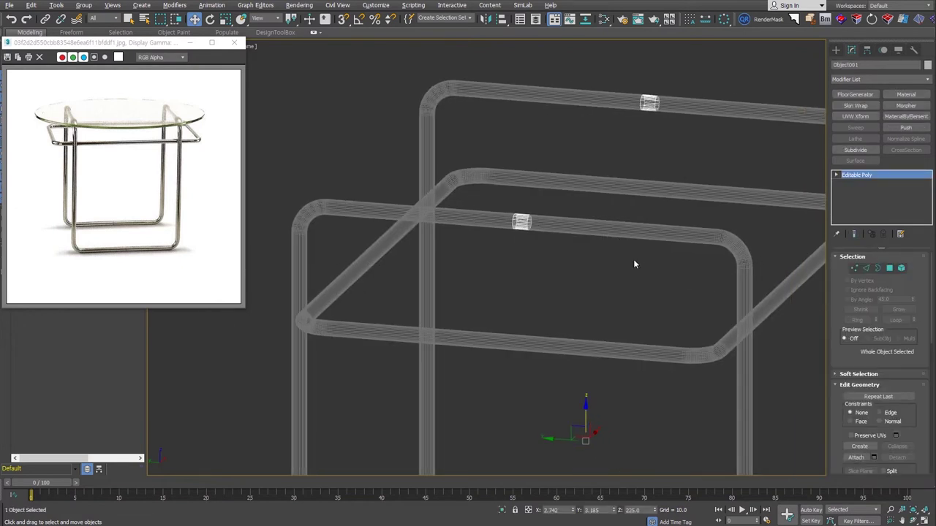
{"action": "middle_click_drag", "start_coordinate": [599, 373], "coordinate": [614, 361]}
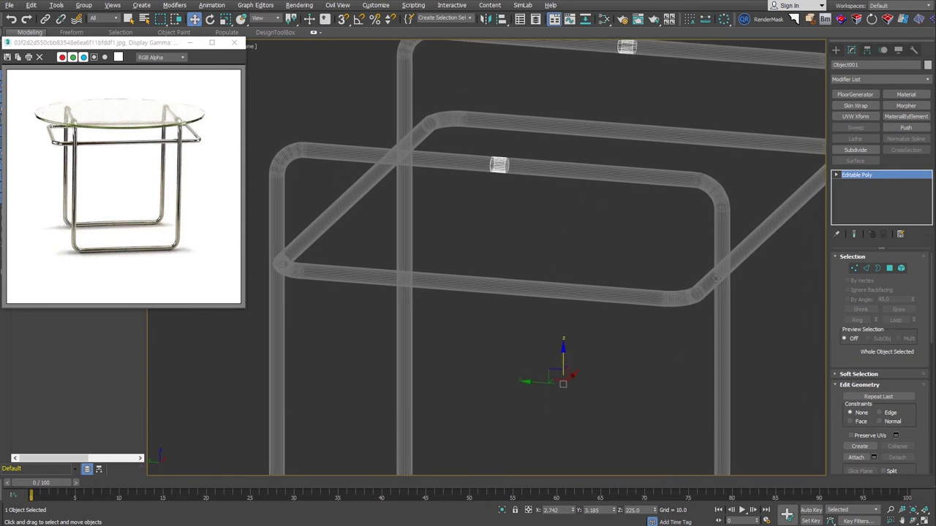
Centre the sleeves' pivot using Affect Pivot Only and Center to Object
{"action": "left_click", "coordinate": [867, 49]}
{"action": "left_click", "coordinate": [879, 117]}
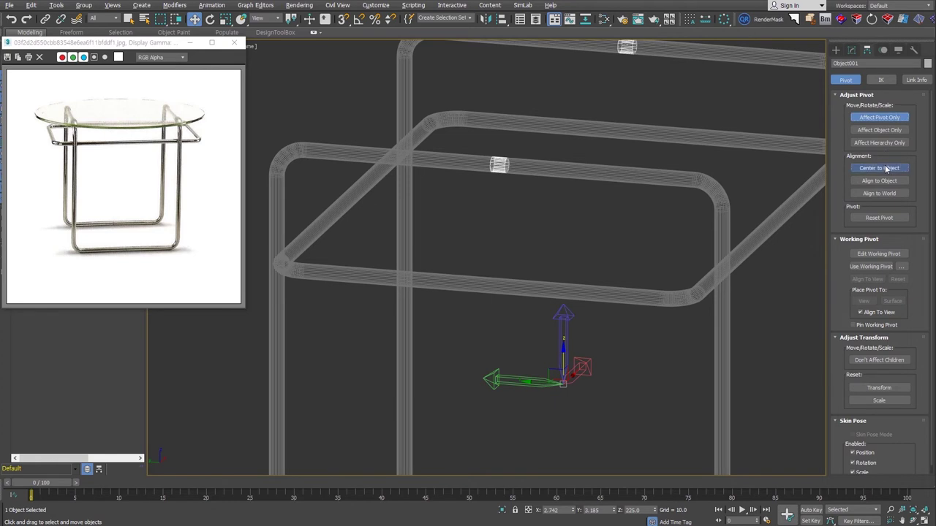
{"action": "left_click", "coordinate": [879, 168]}
{"action": "left_click", "coordinate": [836, 50]}
Remove the Shell modifier from the sleeves and slide them left along the tubes
{"action": "scroll", "coordinate": [743, 281], "scroll_direction": "down", "scroll_amount": 2}
{"action": "middle_click_drag", "start_coordinate": [743, 278], "coordinate": [733, 298]}
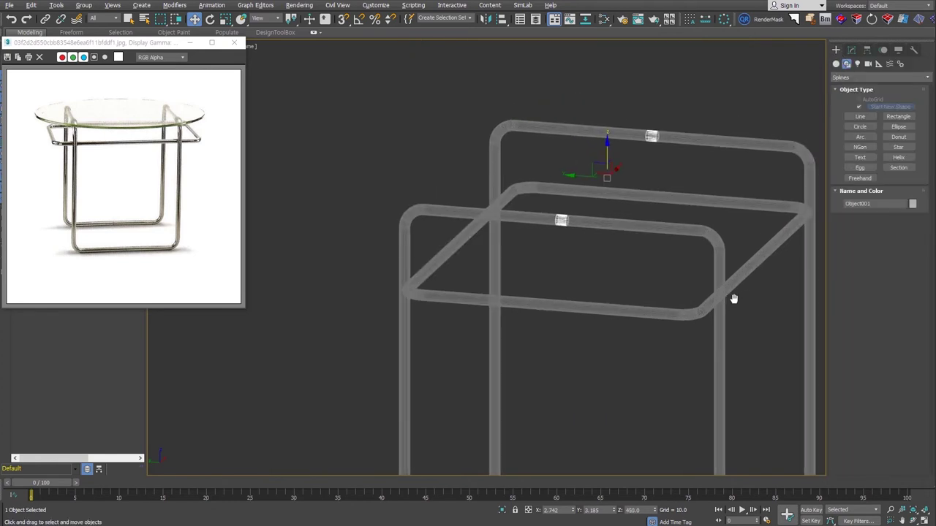
{"action": "scroll", "coordinate": [734, 297], "scroll_direction": "up", "scroll_amount": 2}
{"action": "scroll", "coordinate": [536, 228], "scroll_direction": "up", "scroll_amount": 3}
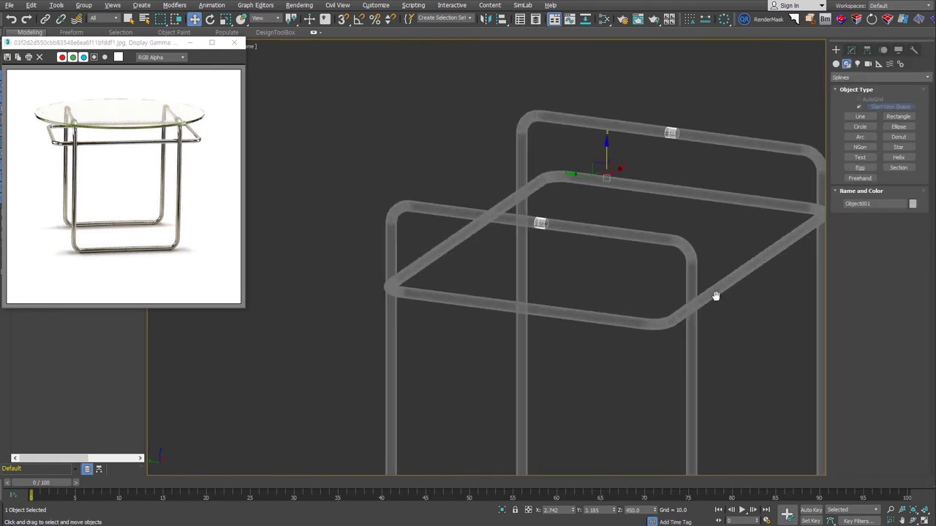
{"action": "scroll", "coordinate": [535, 228], "scroll_direction": "up", "scroll_amount": 5}
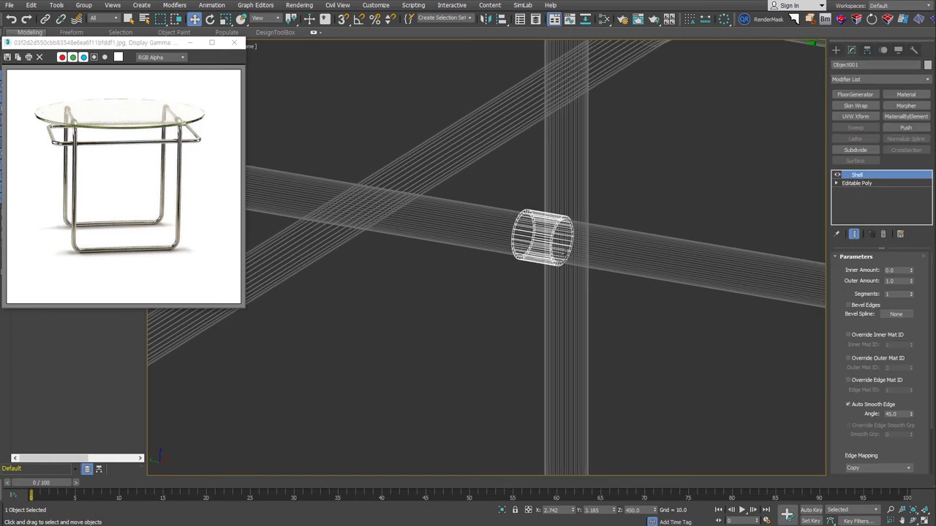
{"action": "scroll", "coordinate": [541, 238], "scroll_direction": "down", "scroll_amount": 3}
{"action": "scroll", "coordinate": [542, 238], "scroll_direction": "down", "scroll_amount": 3}
{"action": "scroll", "coordinate": [542, 238], "scroll_direction": "down", "scroll_amount": 2}
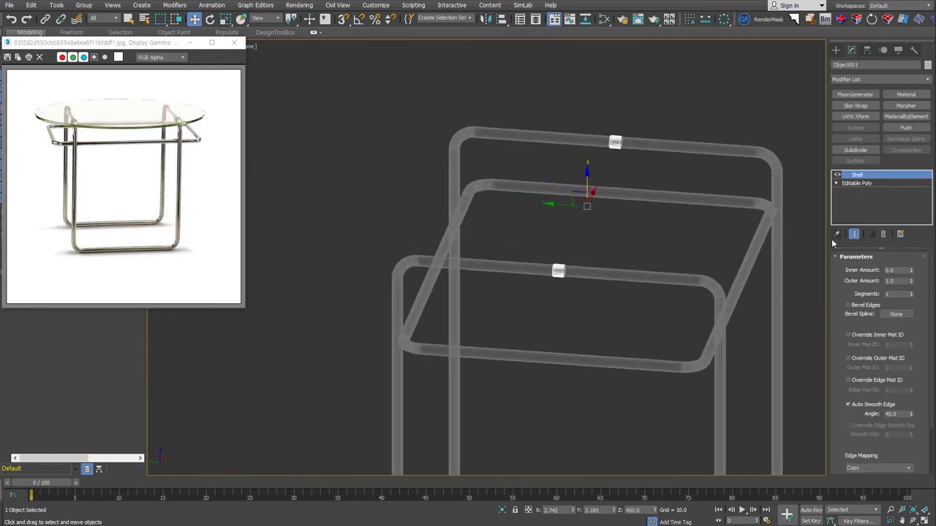
{"action": "key", "text": "Delete"}
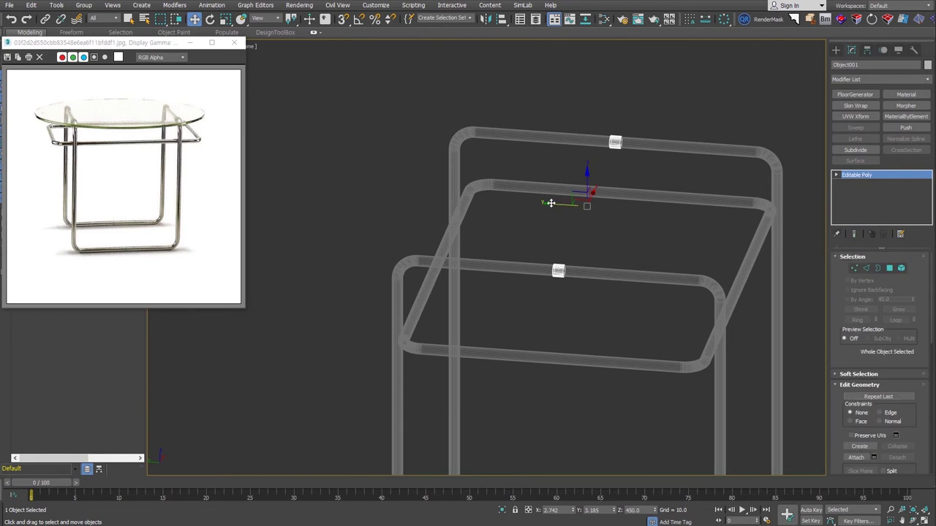
{"action": "left_click_drag", "start_coordinate": [552, 203], "coordinate": [445, 195]}
Shift-copy both sleeves further right along the rails as cloned elements of Object001
{"action": "key", "text": "5"}
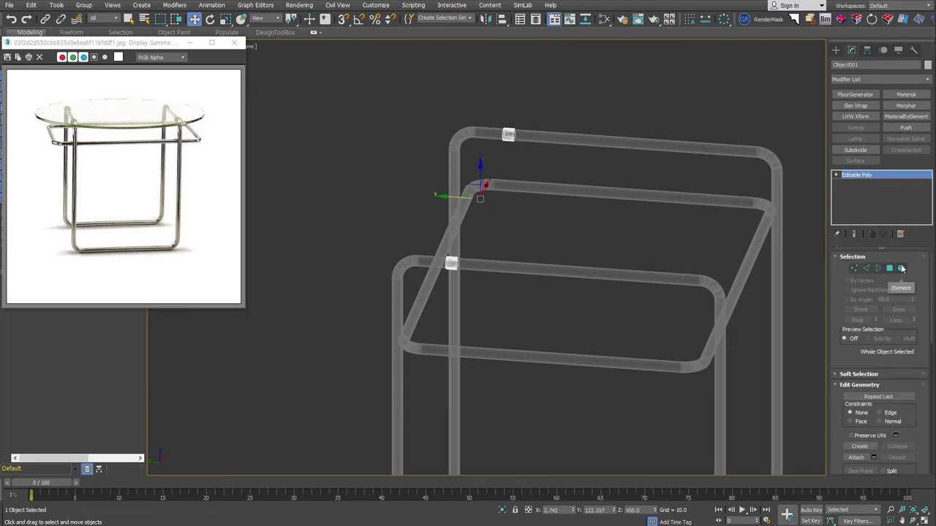
{"action": "left_click_drag", "start_coordinate": [356, 99], "coordinate": [598, 335]}
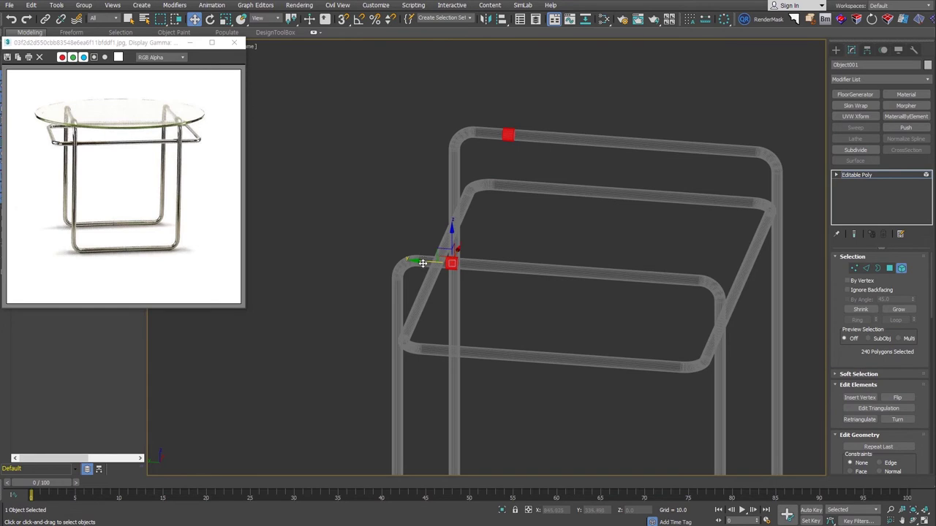
{"action": "left_click_drag", "start_coordinate": [422, 260], "coordinate": [637, 293], "text": "shift"}
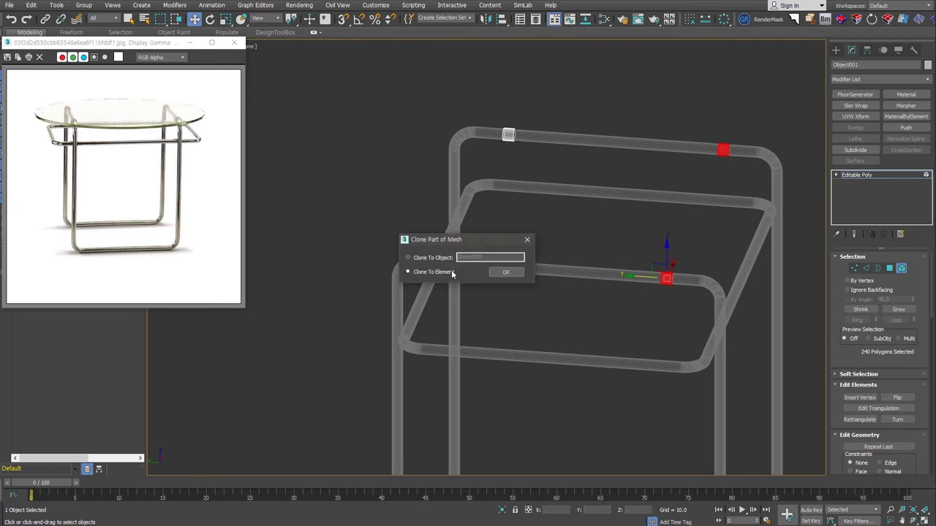
{"action": "left_click", "coordinate": [505, 272]}
{"action": "key", "text": "5"}
{"action": "mouse_move", "coordinate": [503, 275]}
{"action": "middle_mouse_down", "text": "alt"}
{"action": "mouse_move", "coordinate": [645, 310]}
{"action": "mouse_move", "coordinate": [621, 302]}
{"action": "mouse_move", "coordinate": [601, 259]}
{"action": "mouse_move", "coordinate": [658, 326]}
{"action": "middle_mouse_up", "text": "alt"}
Switch to the Top view and centre the frame
{"action": "key", "text": "t"}
{"action": "scroll", "coordinate": [658, 326], "scroll_direction": "down", "scroll_amount": 1}
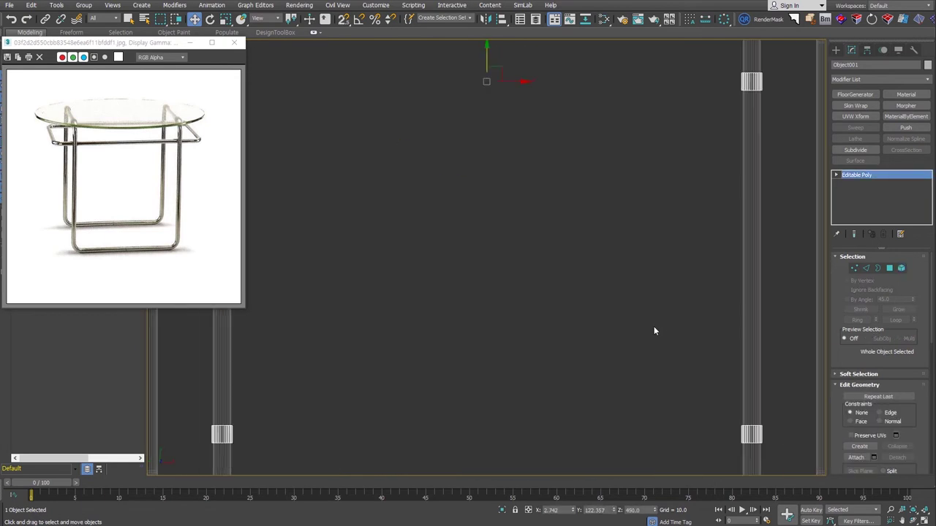
{"action": "scroll", "coordinate": [629, 315], "scroll_direction": "down", "scroll_amount": 4}
{"action": "middle_click_drag", "start_coordinate": [605, 302], "coordinate": [605, 302]}
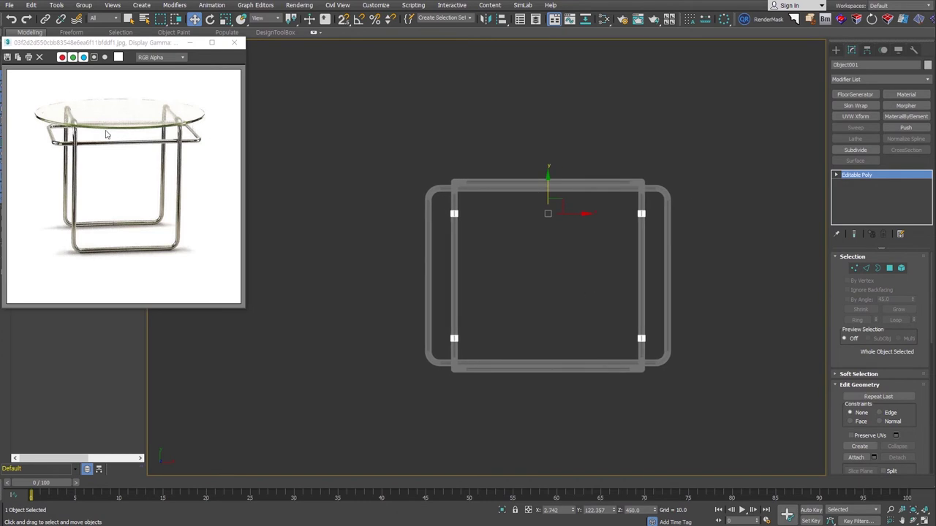
Draw a cylinder around the frame and set its height to 10
{"action": "left_click", "coordinate": [835, 50]}
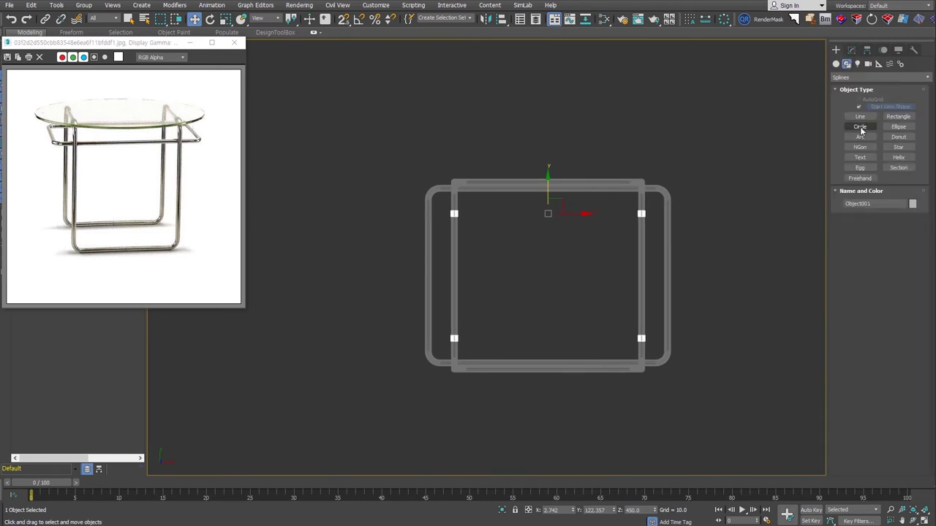
{"action": "left_click", "coordinate": [867, 130]}
{"action": "left_click_drag", "start_coordinate": [575, 297], "coordinate": [683, 403]}
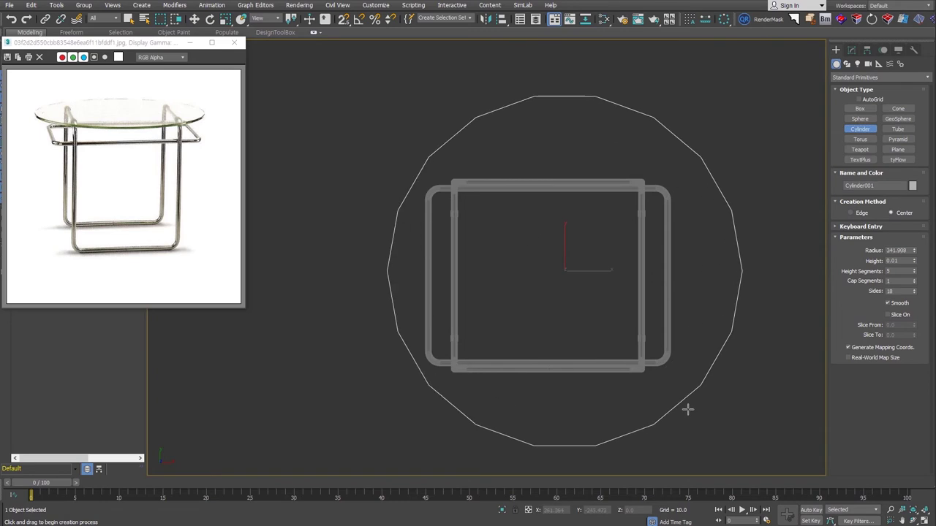
{"action": "middle_click_drag", "start_coordinate": [688, 393], "coordinate": [671, 347], "text": "alt"}
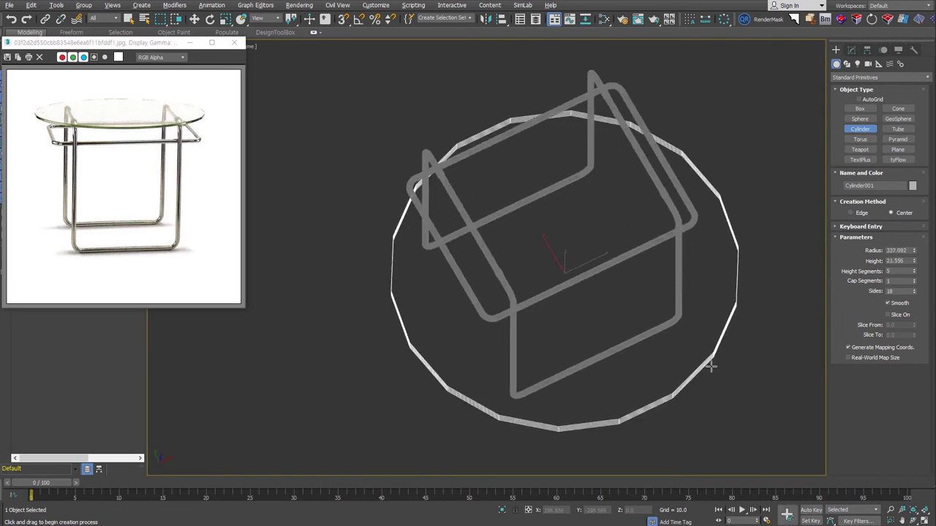
{"action": "double_click", "coordinate": [909, 260]}
{"action": "type", "text": "10"}
{"action": "key", "text": "Return"}
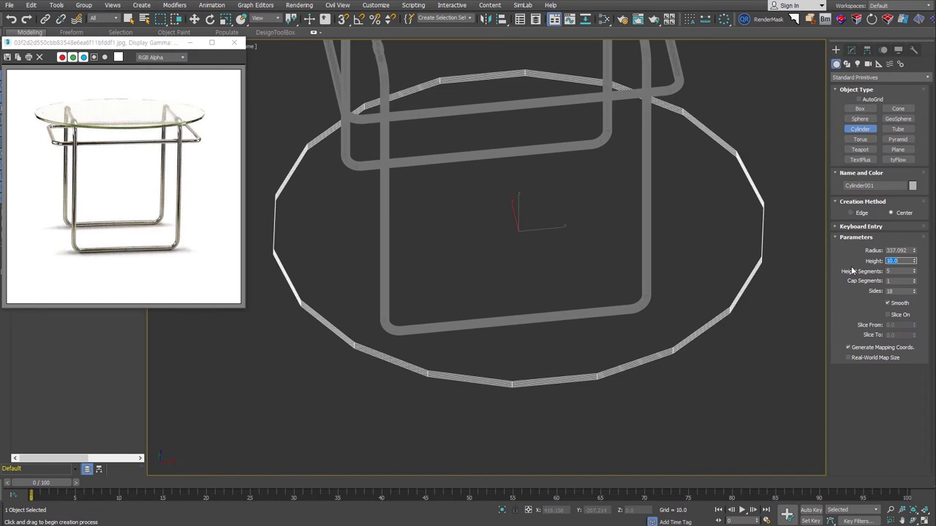
Set the cylinder to 1 height segment and 120 sides, then finish creating it
{"action": "middle_click_drag", "start_coordinate": [804, 282], "coordinate": [758, 293], "text": "alt"}
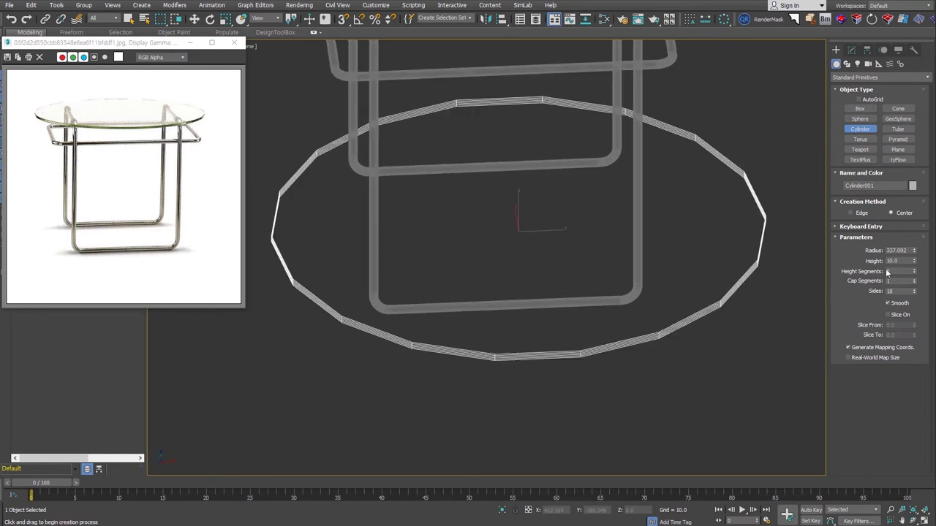
{"action": "right_click", "coordinate": [912, 274]}
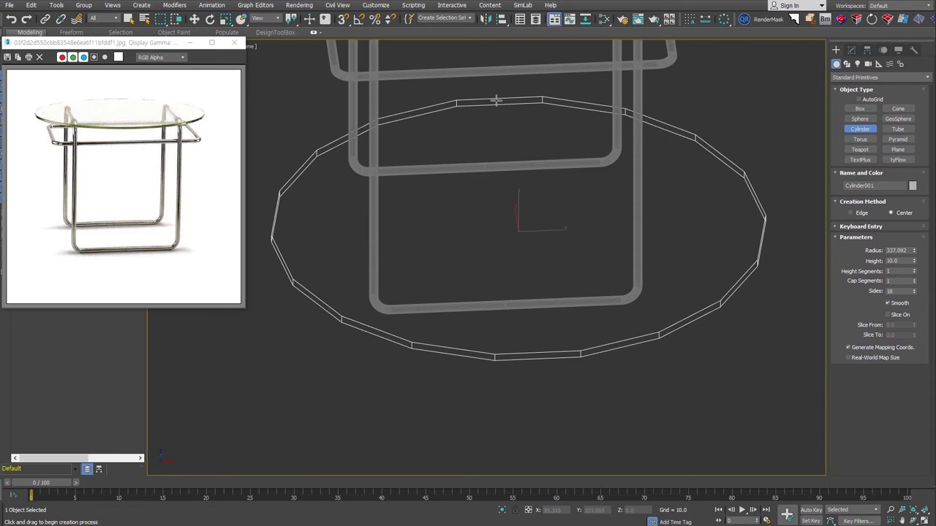
{"action": "double_click", "coordinate": [907, 292]}
{"action": "type", "text": "80"}
{"action": "key", "text": "Return"}
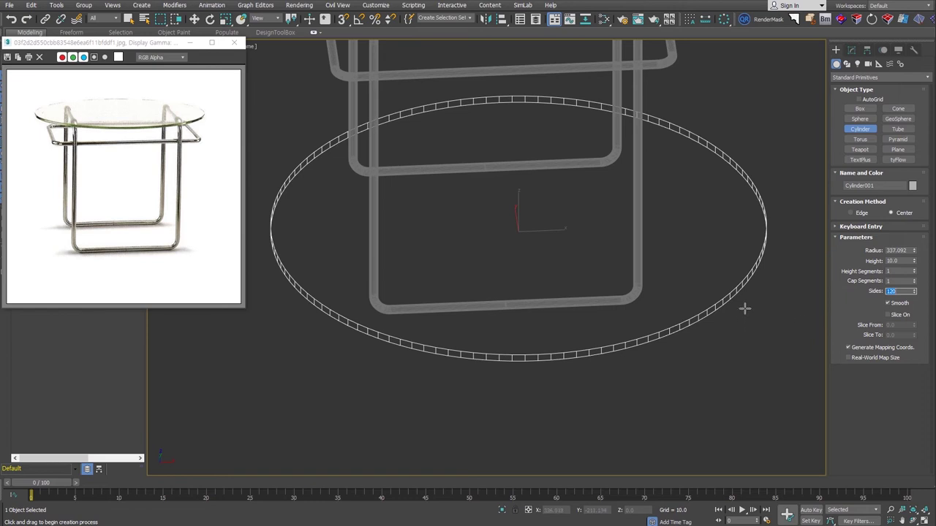
{"action": "left_click", "coordinate": [707, 337]}
{"action": "right_click", "coordinate": [708, 337]}
Orbit to see the disc under the frame and begin aligning it
{"action": "scroll", "coordinate": [687, 319], "scroll_direction": "down", "scroll_amount": 5}
{"action": "middle_click_drag", "start_coordinate": [677, 327], "coordinate": [607, 271], "text": "alt"}
{"action": "left_click", "coordinate": [502, 19]}
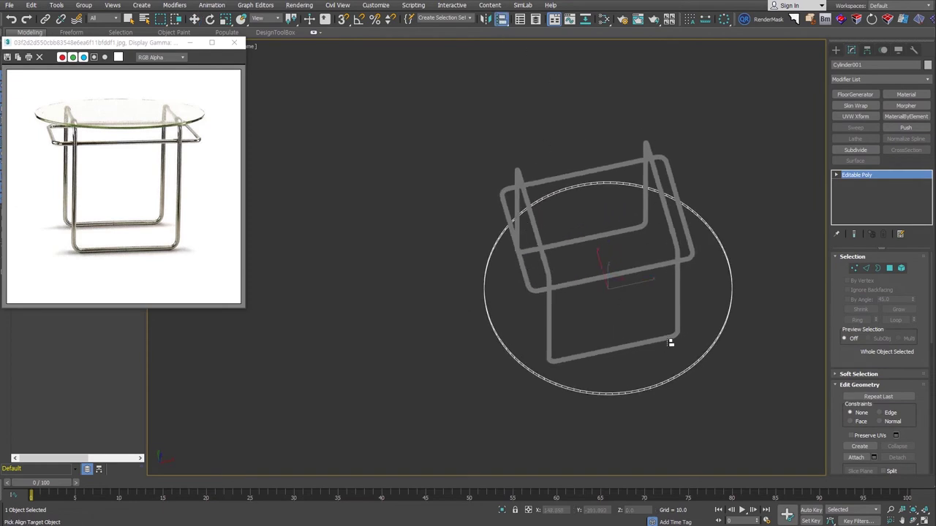
Align the disc's centre to the centre of the tube frame
{"action": "left_click", "coordinate": [664, 340]}
{"action": "left_click", "coordinate": [488, 234]}
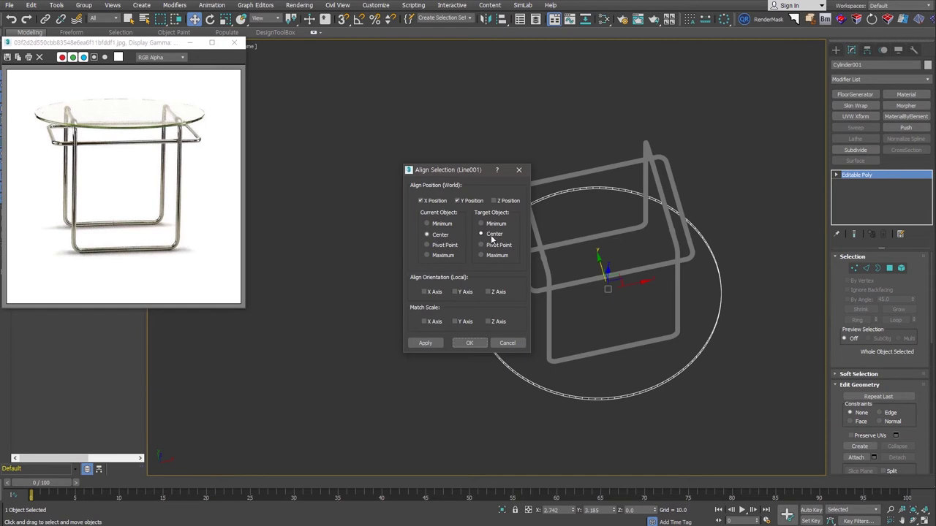
{"action": "left_click", "coordinate": [469, 343]}
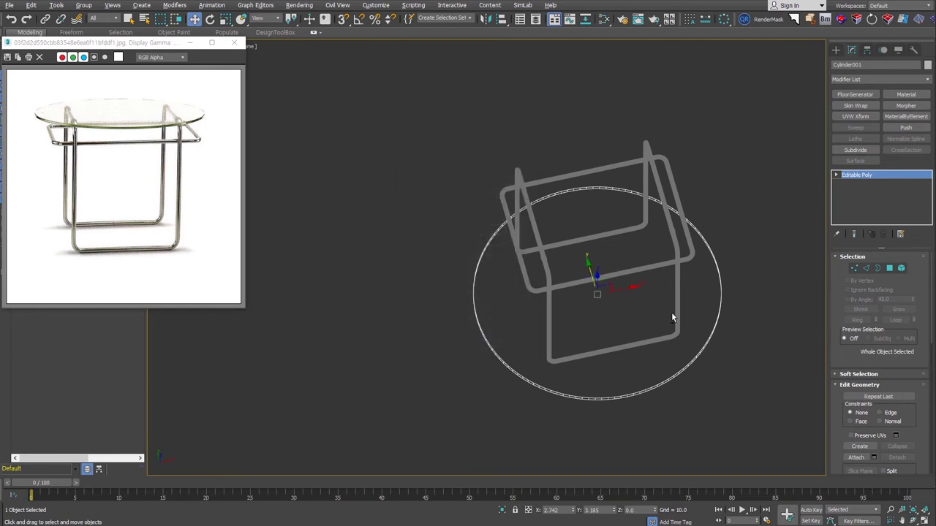
{"action": "middle_click_drag", "start_coordinate": [668, 314], "coordinate": [674, 134], "text": "alt"}
{"action": "scroll", "coordinate": [674, 134], "scroll_direction": "up", "scroll_amount": 5}
{"action": "scroll", "coordinate": [682, 129], "scroll_direction": "up", "scroll_amount": 3}
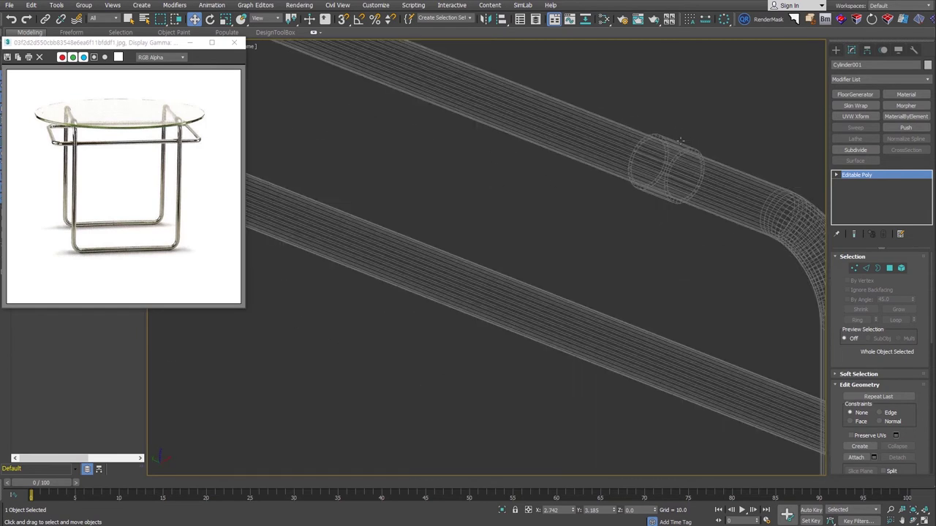
Align the disc's bottom to the frame's highest point so it sits on top
{"action": "left_click", "coordinate": [681, 146]}
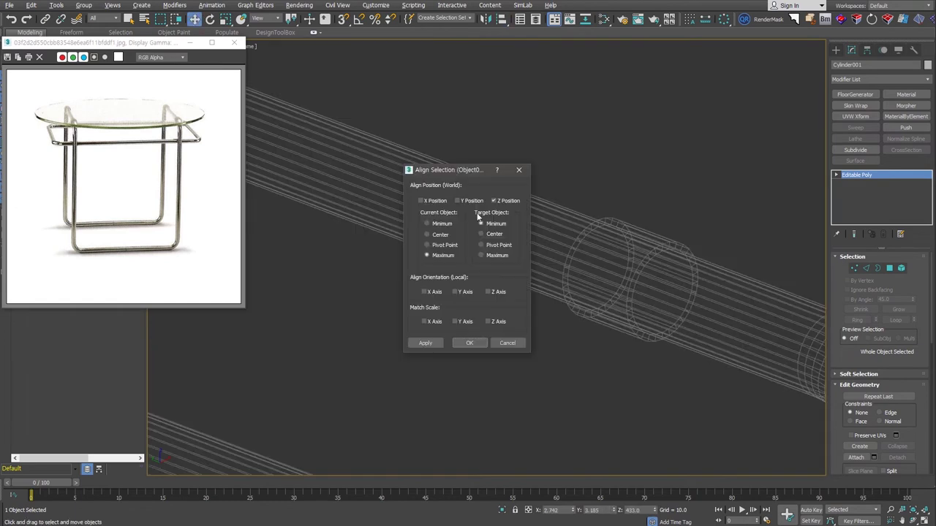
{"action": "left_click", "coordinate": [495, 255]}
{"action": "left_click", "coordinate": [469, 344]}
{"action": "key", "text": "f"}
{"action": "scroll", "coordinate": [620, 278], "scroll_direction": "up", "scroll_amount": 3}
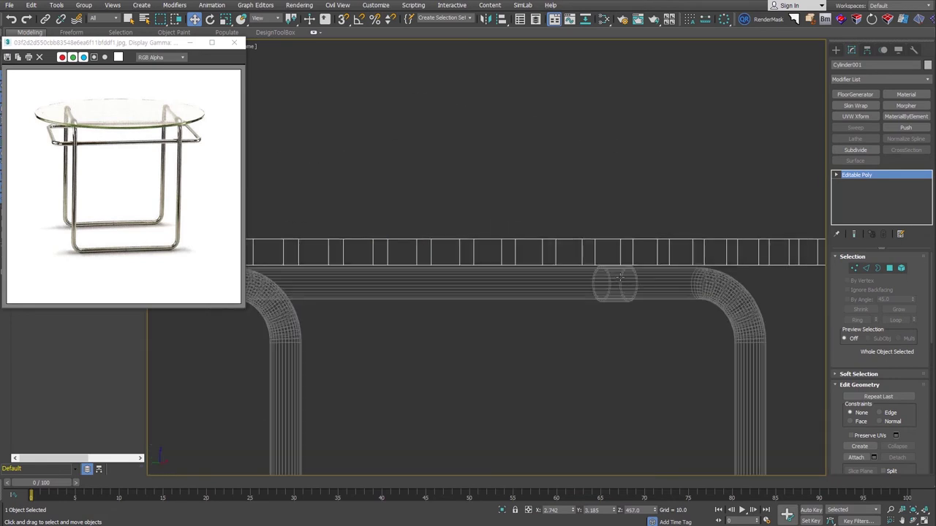
{"action": "scroll", "coordinate": [620, 276], "scroll_direction": "up", "scroll_amount": 2}
{"action": "scroll", "coordinate": [637, 251], "scroll_direction": "down", "scroll_amount": 2}
{"action": "scroll", "coordinate": [638, 263], "scroll_direction": "down", "scroll_amount": 3}
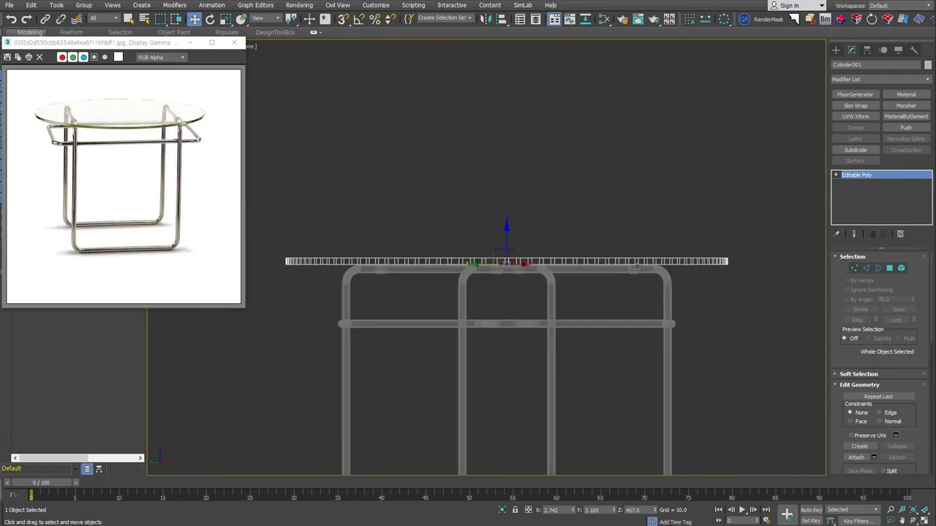
{"action": "mouse_move", "coordinate": [637, 266]}
{"action": "middle_mouse_down", "text": "alt"}
{"action": "mouse_move", "coordinate": [763, 302]}
{"action": "mouse_move", "coordinate": [713, 320]}
{"action": "middle_mouse_up", "text": "alt"}
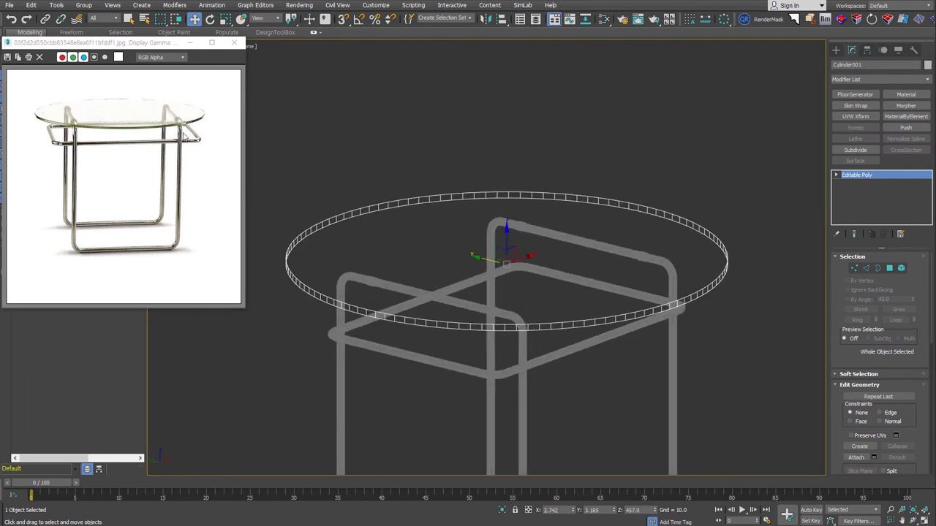
{"action": "middle_click_drag", "start_coordinate": [380, 212], "coordinate": [598, 212], "text": "alt"}
Select the disc's rim polygon ring and start a Bevel on it
{"action": "left_click", "coordinate": [889, 268]}
{"action": "scroll", "coordinate": [752, 267], "scroll_direction": "up", "scroll_amount": 5}
{"action": "left_click", "coordinate": [676, 265]}
{"action": "left_click", "coordinate": [691, 260], "text": "shift"}
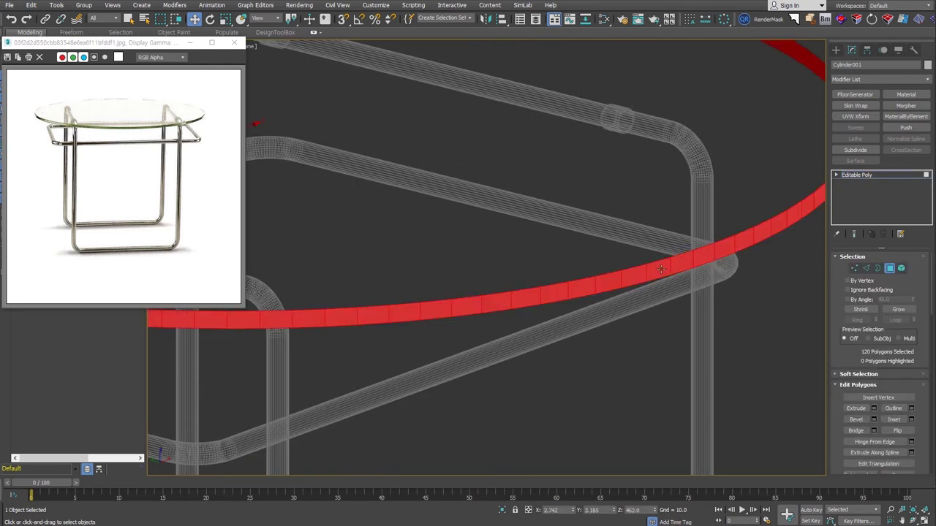
{"action": "scroll", "coordinate": [540, 279], "scroll_direction": "down", "scroll_amount": 4}
{"action": "right_click", "coordinate": [673, 187]}
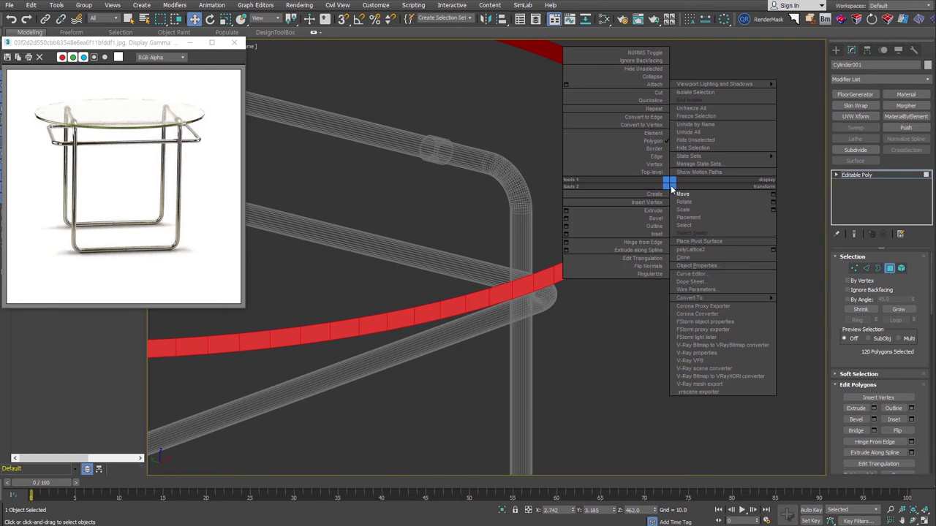
{"action": "left_click", "coordinate": [567, 220]}
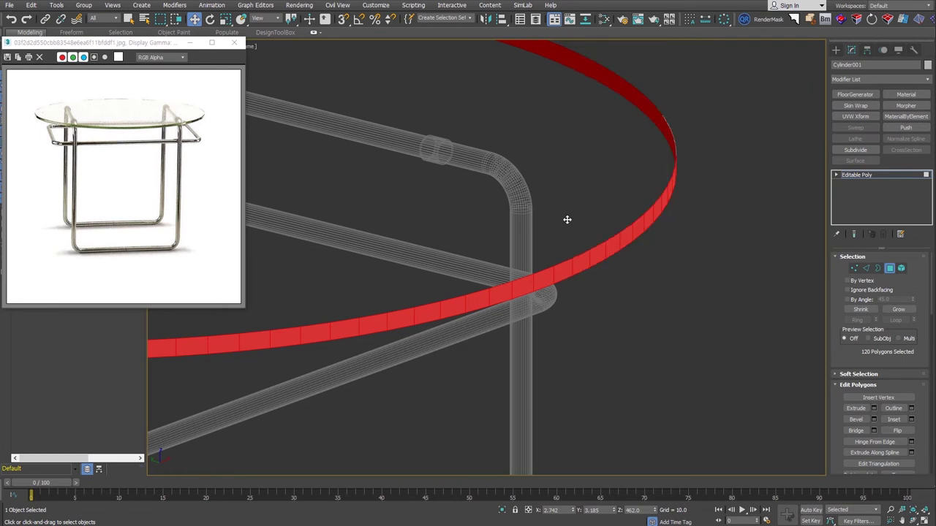
Apply the rim bevel with a height of about 0.663
{"action": "left_click_drag", "start_coordinate": [768, 238], "coordinate": [719, 205]}
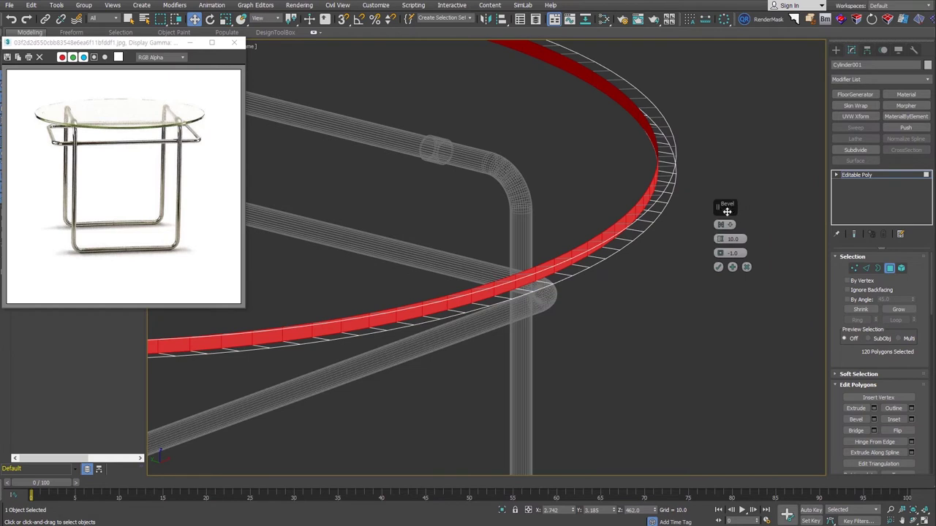
{"action": "left_click", "coordinate": [723, 225]}
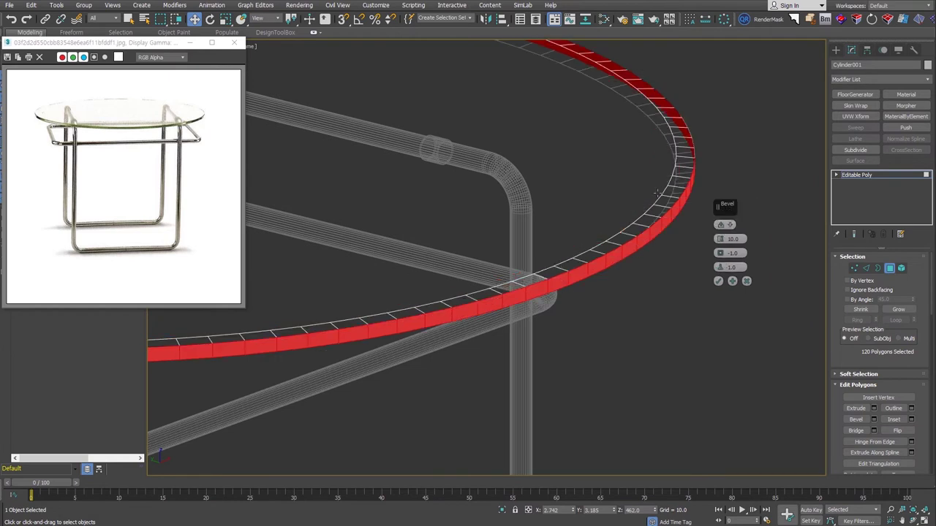
{"action": "left_click_drag", "start_coordinate": [719, 239], "coordinate": [720, 261]}
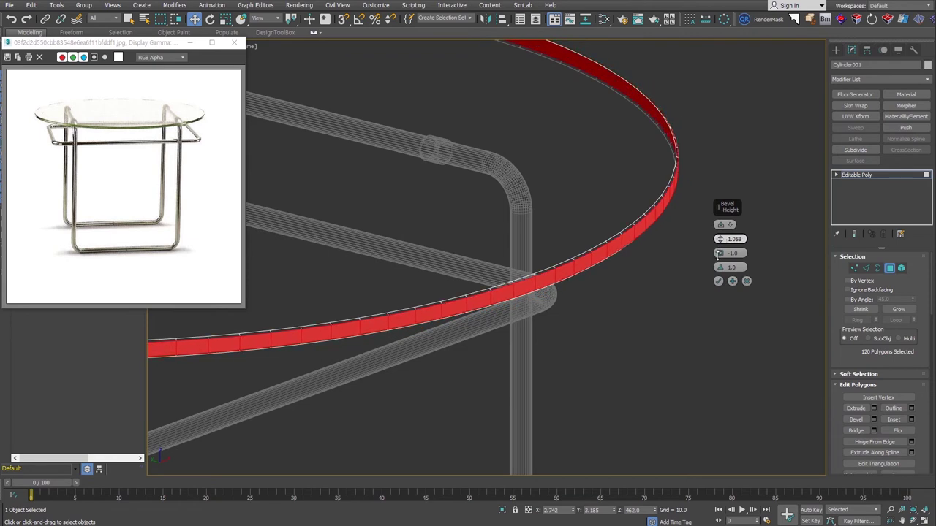
{"action": "middle_click_drag", "start_coordinate": [678, 241], "coordinate": [678, 153], "text": "alt"}
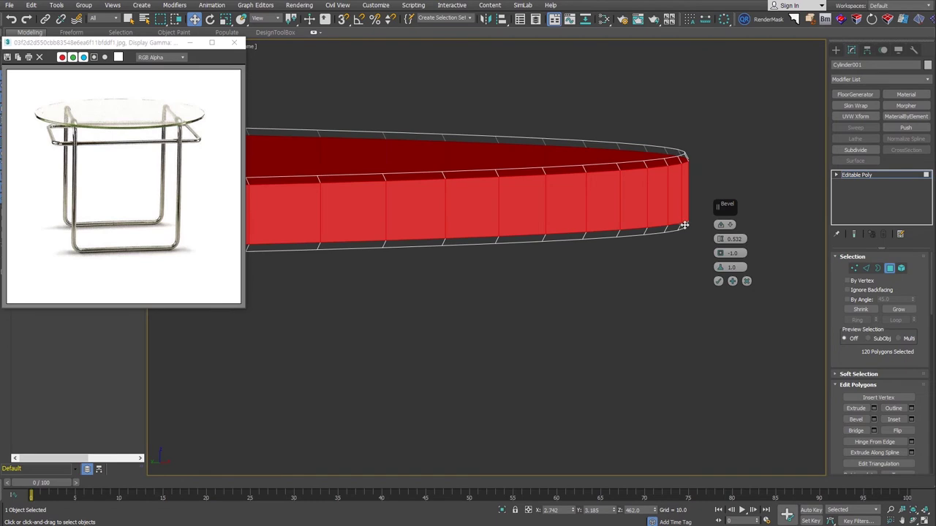
{"action": "left_click_drag", "start_coordinate": [719, 238], "coordinate": [719, 219]}
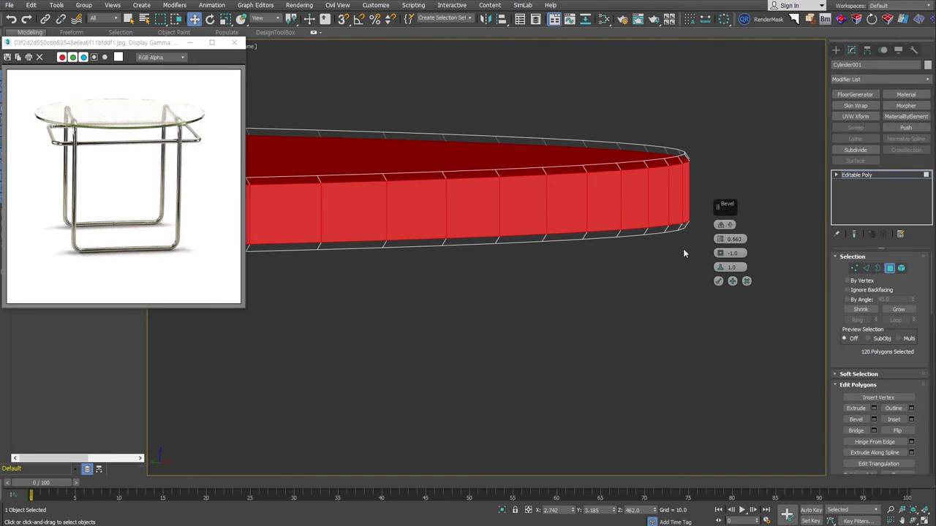
{"action": "left_click", "coordinate": [718, 282]}
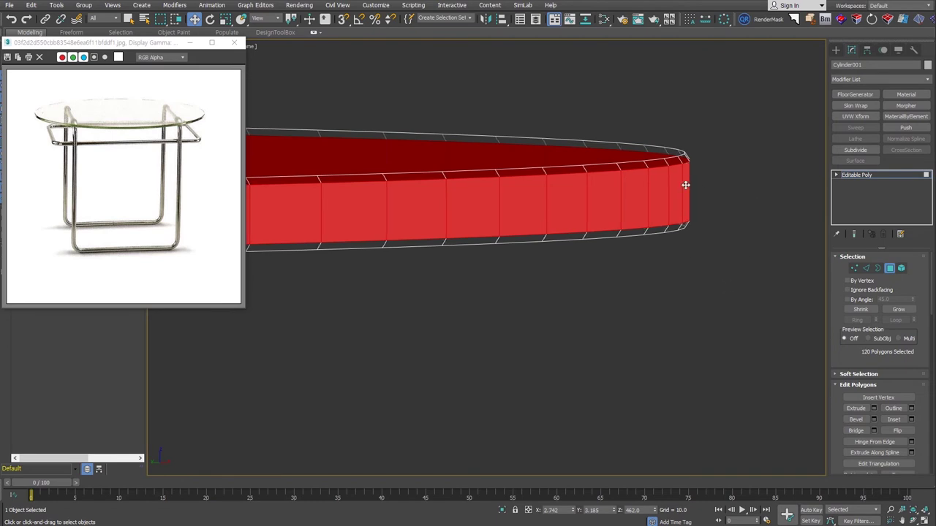
Grow the rim selection to the adjacent faces
{"action": "left_click", "coordinate": [898, 309]}
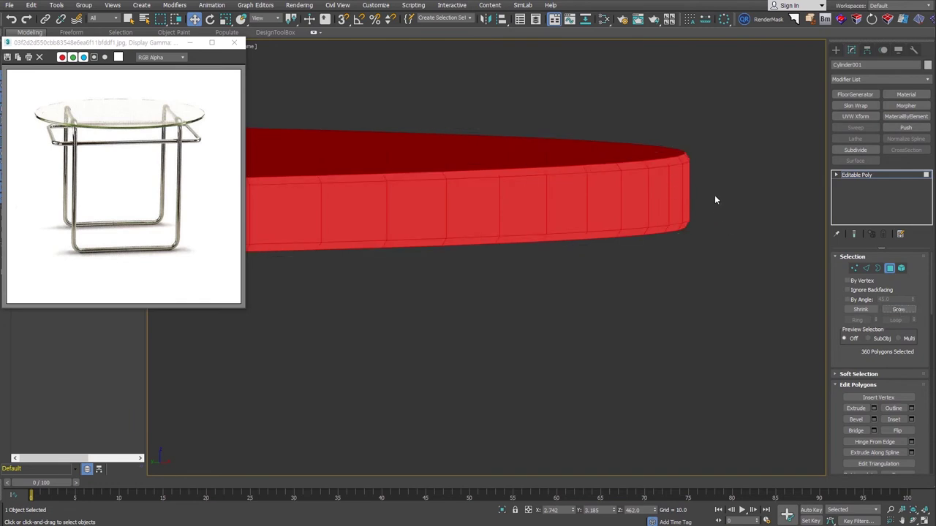
{"action": "scroll", "coordinate": [888, 333], "scroll_direction": "down", "scroll_amount": 3}
{"action": "scroll", "coordinate": [894, 292], "scroll_direction": "down", "scroll_amount": 3}
Give the rim material ID 2, then invert the selection and set the faces' ID
{"action": "scroll", "coordinate": [894, 358], "scroll_direction": "down", "scroll_amount": 3}
{"action": "double_click", "coordinate": [894, 367]}
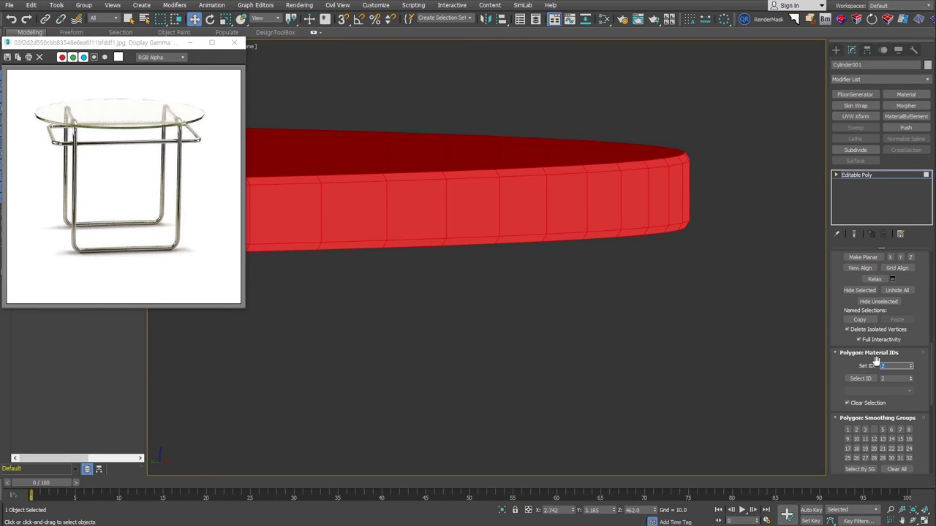
{"action": "key", "text": "Return"}
{"action": "key", "text": "ctrl+i"}
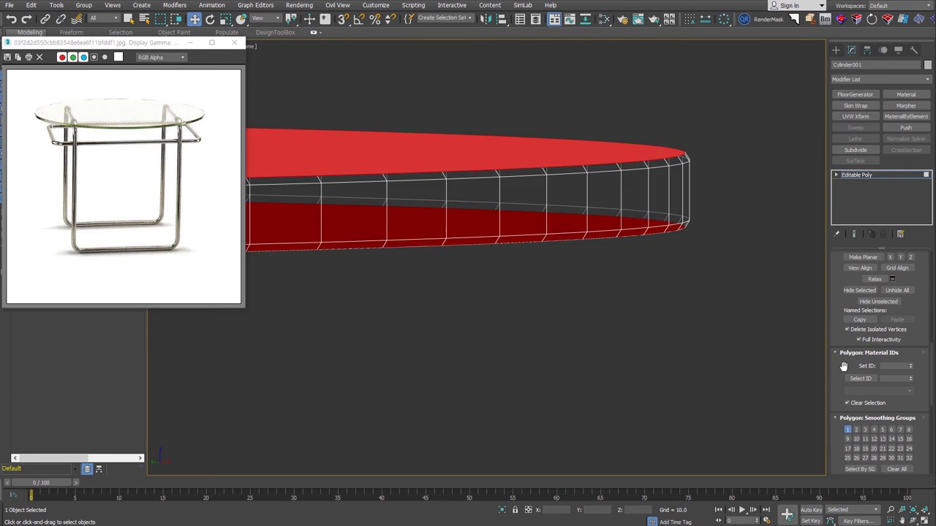
{"action": "left_click", "coordinate": [891, 367]}
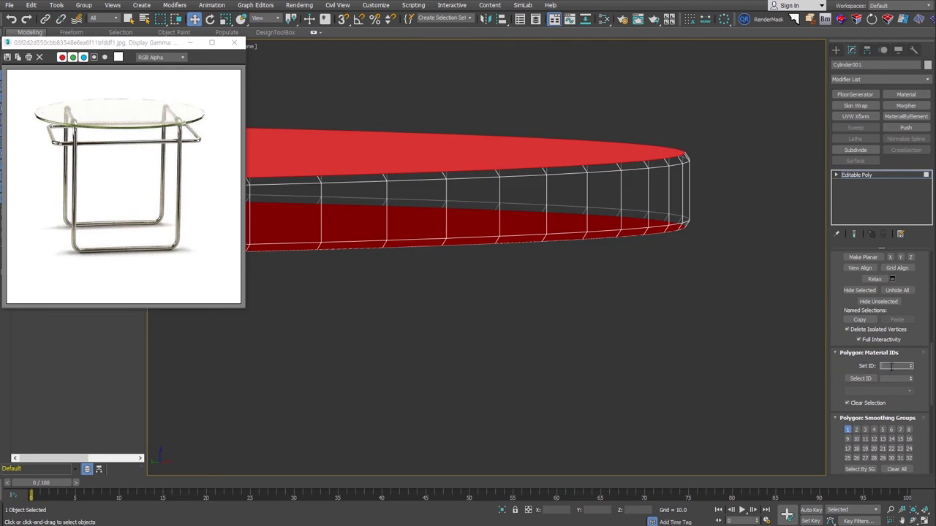
Rename Cylinder001 to 'glass'
{"action": "left_click", "coordinate": [862, 174]}
{"action": "key", "text": "alt+q"}
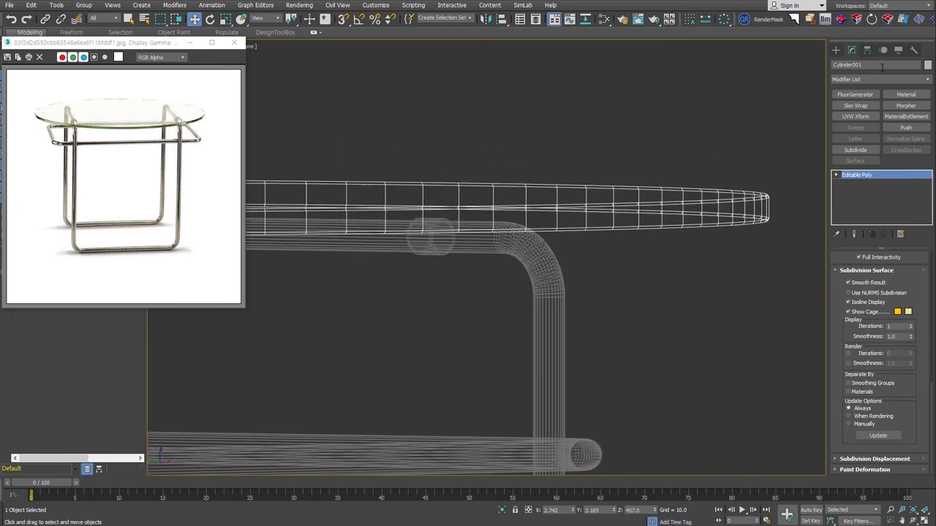
{"action": "type", "text": "glass"}
{"action": "left_click", "coordinate": [481, 250]}
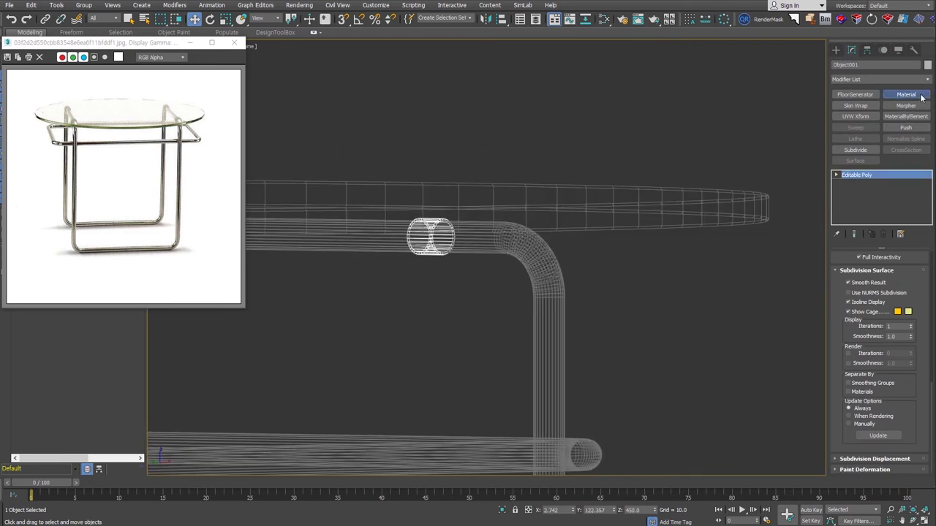
Add Material modifiers giving the sleeves and tube frame material ID 3
{"action": "left_click", "coordinate": [908, 96]}
{"action": "scroll", "coordinate": [689, 278], "scroll_direction": "down", "scroll_amount": 5}
{"action": "left_click_drag", "start_coordinate": [721, 282], "coordinate": [629, 358]}
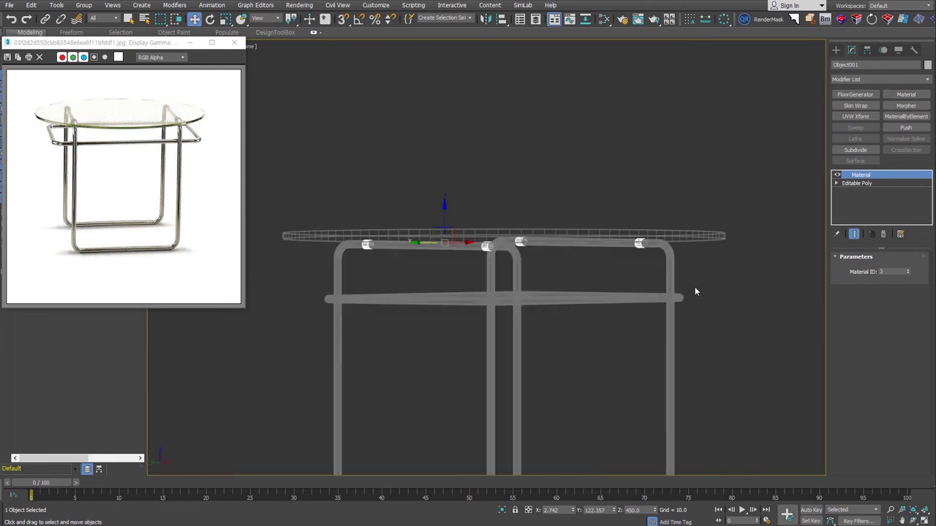
{"action": "middle_click_drag", "start_coordinate": [691, 372], "coordinate": [731, 351], "text": "alt"}
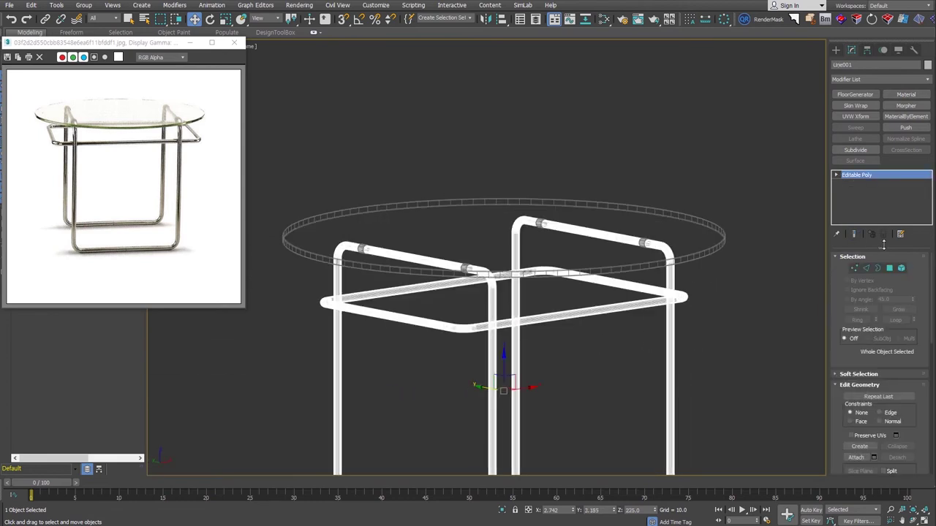
{"action": "left_click", "coordinate": [918, 95]}
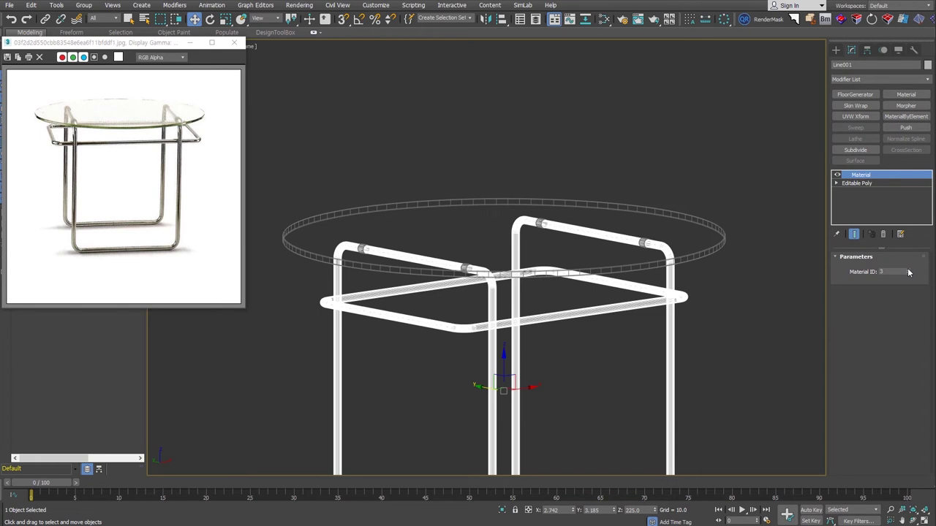
Group the glass, sleeves and frame as 'table' and create a Multi/Sub-Object material
{"action": "left_click", "coordinate": [675, 274]}
{"action": "scroll", "coordinate": [675, 274], "scroll_direction": "down", "scroll_amount": 3}
{"action": "middle_click_drag", "start_coordinate": [675, 274], "coordinate": [627, 336], "text": "alt"}
{"action": "left_click_drag", "start_coordinate": [627, 337], "coordinate": [636, 308]}
{"action": "middle_click_drag", "start_coordinate": [637, 308], "coordinate": [663, 317], "text": "alt"}
{"action": "scroll", "coordinate": [663, 316], "scroll_direction": "down", "scroll_amount": 3}
{"action": "middle_click_drag", "start_coordinate": [563, 307], "coordinate": [630, 356], "text": "alt"}
{"action": "scroll", "coordinate": [628, 355], "scroll_direction": "up", "scroll_amount": 3}
{"action": "key", "text": "ctrl+g"}
{"action": "type", "text": "table"}
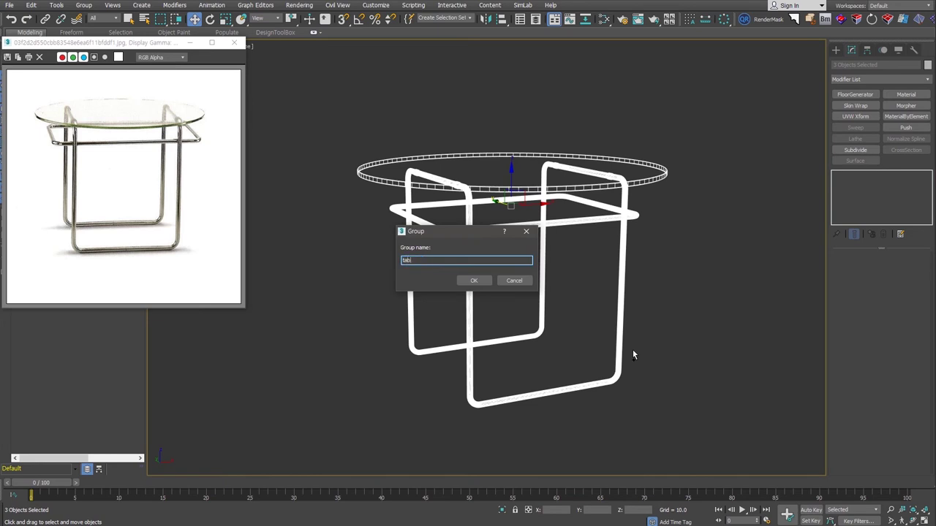
{"action": "key", "text": "Return"}
{"action": "key", "text": "m"}
{"action": "left_click_drag", "start_coordinate": [102, 246], "coordinate": [309, 242]}
Remove sub-material slot 5 and create two VRayMtl nodes, Material #36 and #37
{"action": "double_click", "coordinate": [340, 239]}
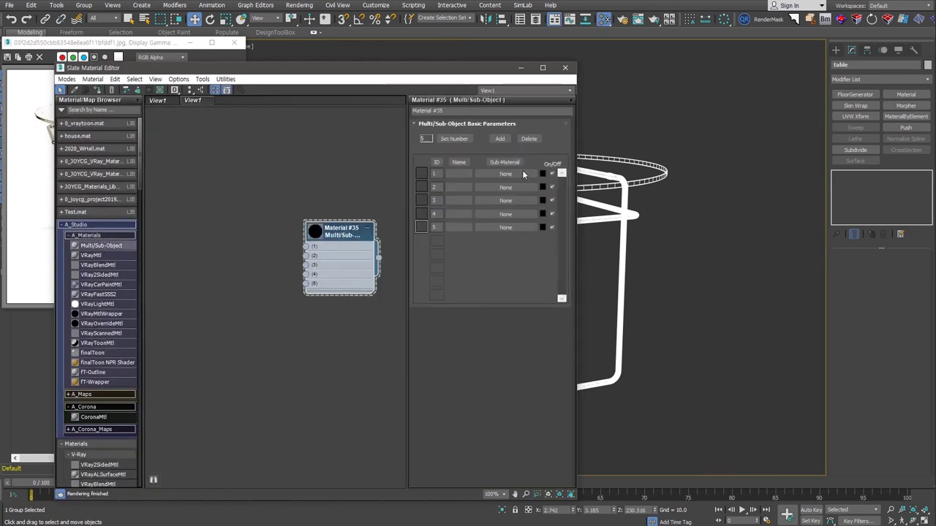
{"action": "left_click", "coordinate": [529, 139]}
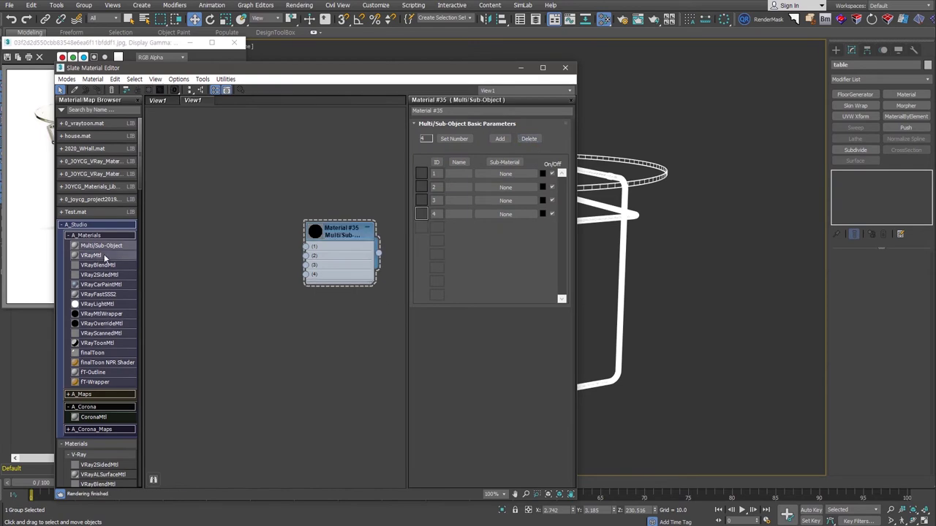
{"action": "left_click_drag", "start_coordinate": [90, 255], "coordinate": [219, 205]}
{"action": "right_click", "coordinate": [214, 254]}
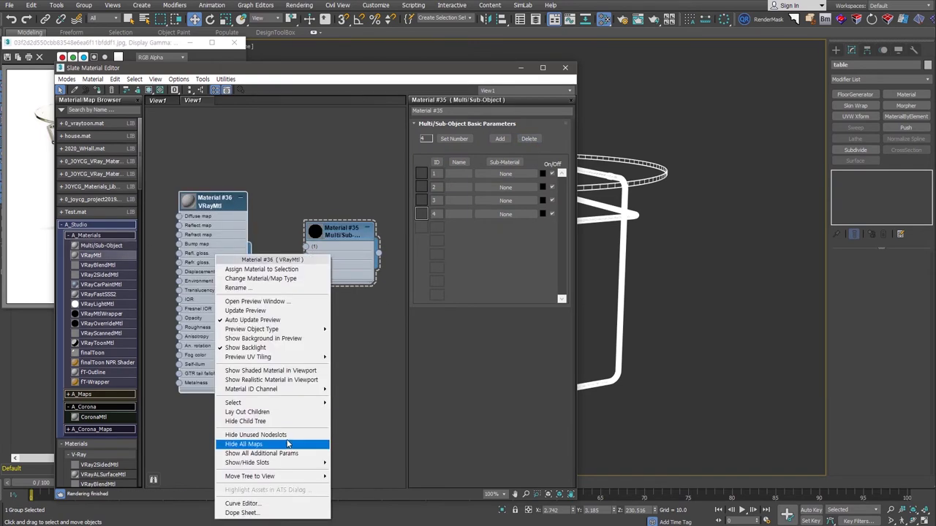
{"action": "left_click", "coordinate": [292, 435]}
{"action": "double_click", "coordinate": [187, 207]}
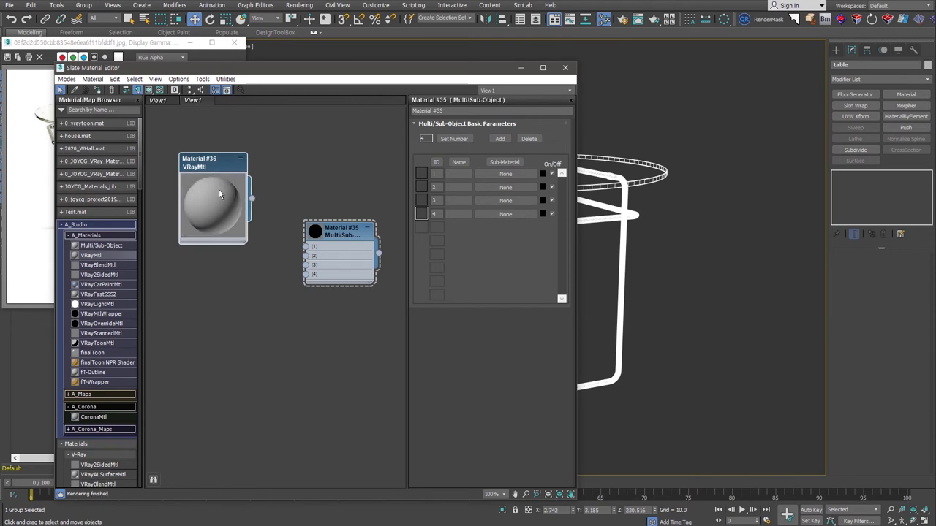
{"action": "left_click_drag", "start_coordinate": [215, 179], "coordinate": [215, 269], "text": "shift"}
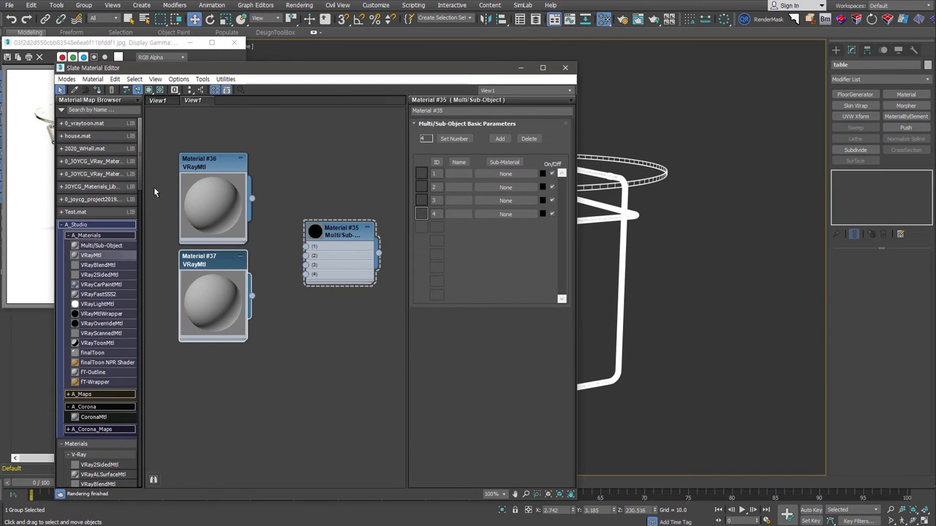
Wire four VRayMtl materials into sub-material slots 1 to 4
{"action": "left_click_drag", "start_coordinate": [251, 199], "coordinate": [305, 246]}
{"action": "left_click_drag", "start_coordinate": [251, 295], "coordinate": [305, 255]}
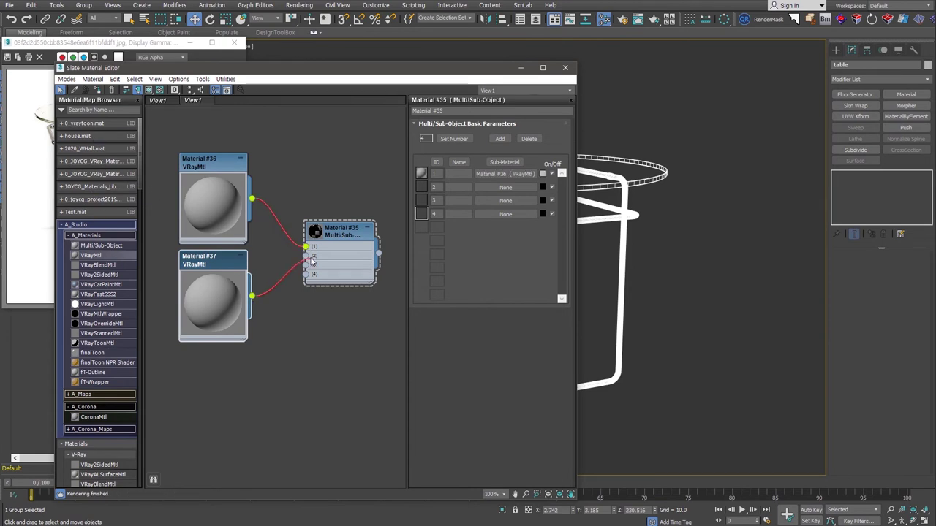
{"action": "mouse_move", "coordinate": [226, 279]}
{"action": "left_mouse_down"}
{"action": "mouse_move", "coordinate": [226, 259]}
{"action": "mouse_move", "coordinate": [220, 361]}
{"action": "mouse_move", "coordinate": [306, 265]}
{"action": "left_mouse_up"}
{"action": "mouse_move", "coordinate": [212, 338]}
{"action": "left_mouse_down"}
{"action": "mouse_move", "coordinate": [223, 340]}
{"action": "mouse_move", "coordinate": [220, 425]}
{"action": "left_mouse_up"}
{"action": "left_click_drag", "start_coordinate": [252, 451], "coordinate": [306, 274]}
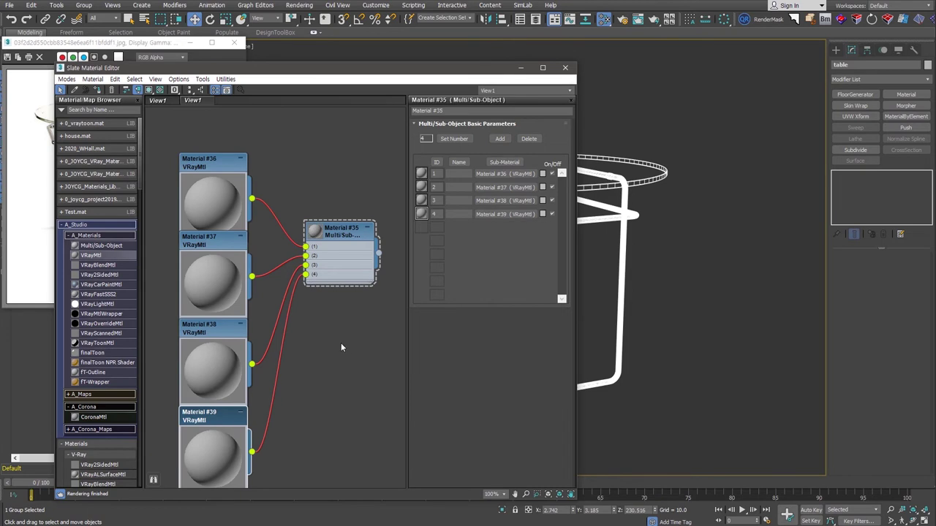
Name the sub-material slots glass, side, black and leg
{"action": "type", "text": "leg"}
{"action": "key", "text": "Return"}
{"action": "left_click", "coordinate": [458, 199]}
{"action": "type", "text": "black"}
{"action": "key", "text": "Return"}
{"action": "left_click", "coordinate": [451, 174]}
{"action": "type", "text": "glass"}
{"action": "key", "text": "Return"}
{"action": "left_click", "coordinate": [459, 187]}
{"action": "type", "text": "side"}
Rename the Multi/Sub-Object material to 'table' and assign it to the table group
{"action": "left_click", "coordinate": [351, 240]}
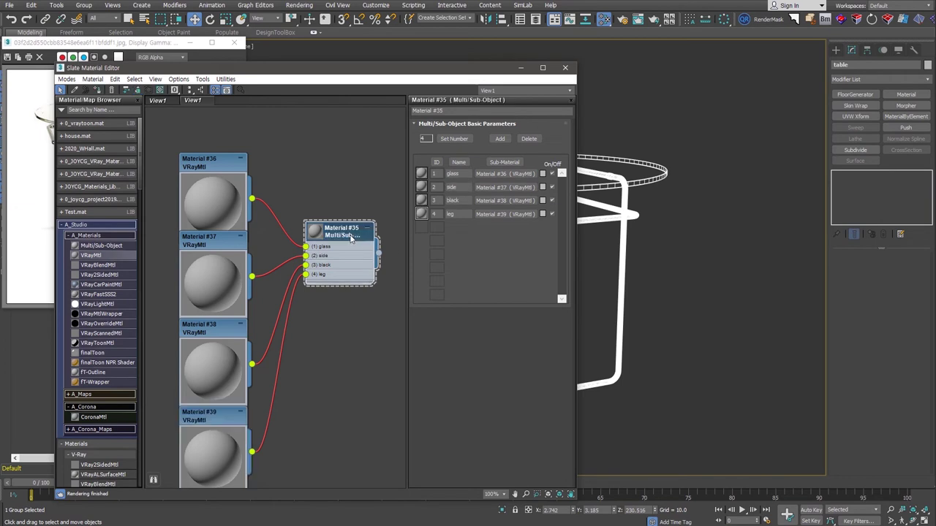
{"action": "left_click", "coordinate": [855, 64]}
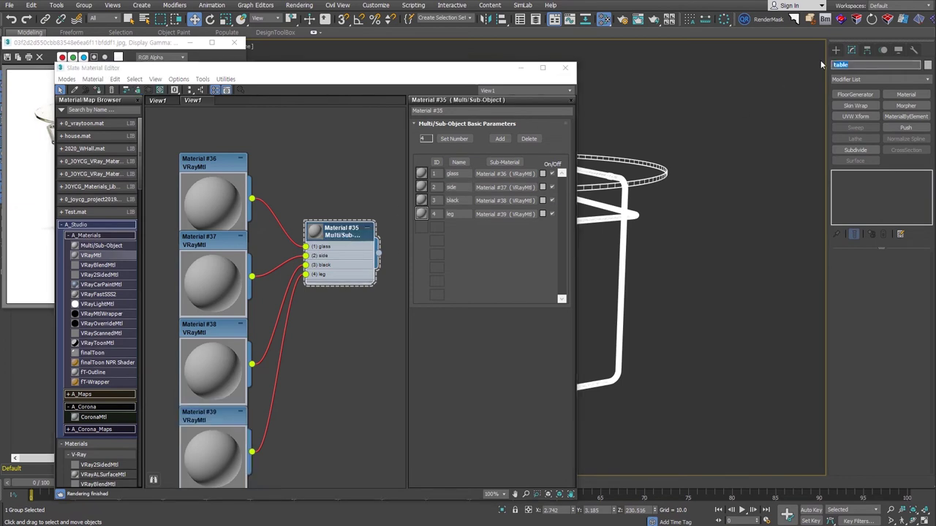
{"action": "left_click", "coordinate": [468, 109]}
{"action": "type", "text": "table"}
{"action": "key", "text": "Return"}
{"action": "left_click", "coordinate": [98, 89]}
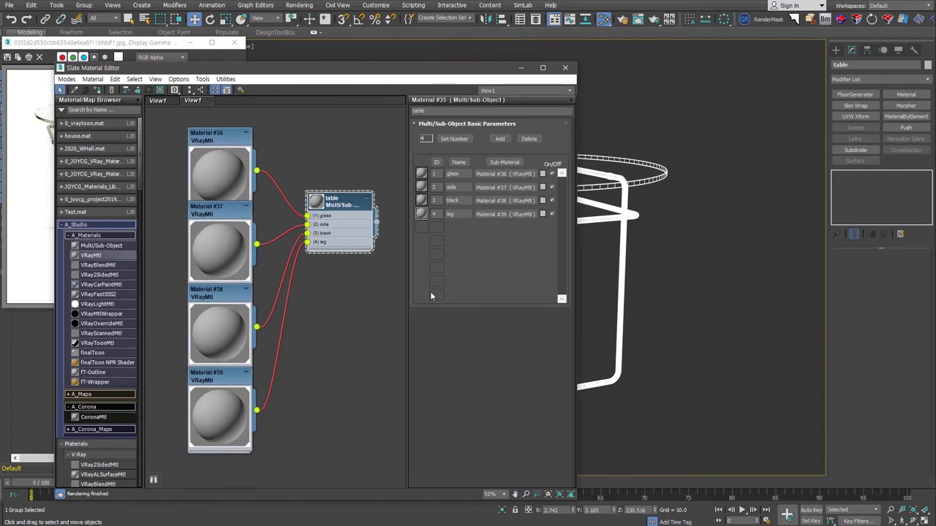
{"action": "mouse_move", "coordinate": [660, 308]}
{"action": "middle_mouse_down", "text": "alt"}
{"action": "mouse_move", "coordinate": [756, 325]}
{"action": "mouse_move", "coordinate": [737, 326]}
{"action": "mouse_move", "coordinate": [702, 275]}
{"action": "middle_mouse_up", "text": "alt"}
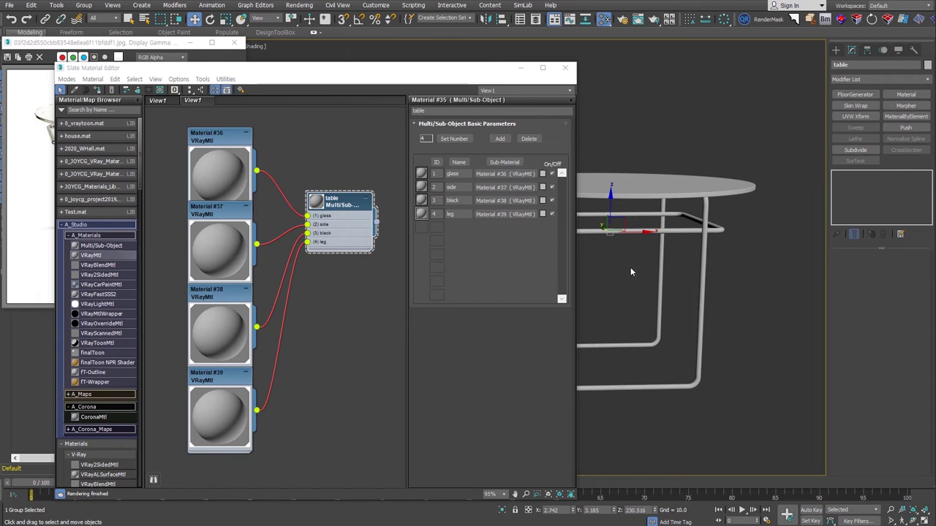
Give Material #36 white reflection and white refraction colours
{"action": "double_click", "coordinate": [234, 138]}
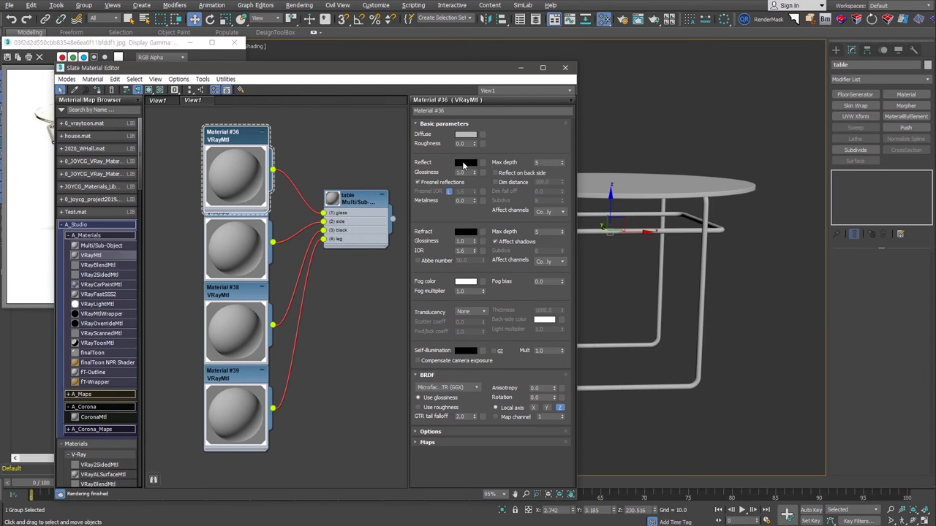
{"action": "left_click", "coordinate": [465, 162]}
{"action": "left_click_drag", "start_coordinate": [363, 102], "coordinate": [376, 99]}
{"action": "left_click", "coordinate": [357, 136]}
{"action": "left_click", "coordinate": [468, 234]}
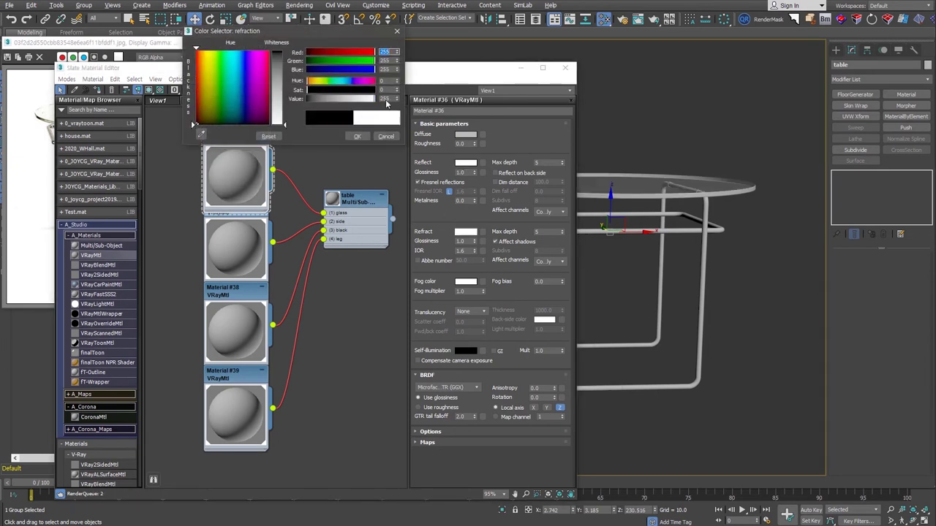
{"action": "left_click", "coordinate": [356, 136]}
{"action": "middle_click_drag", "start_coordinate": [695, 229], "coordinate": [702, 241], "text": "alt"}
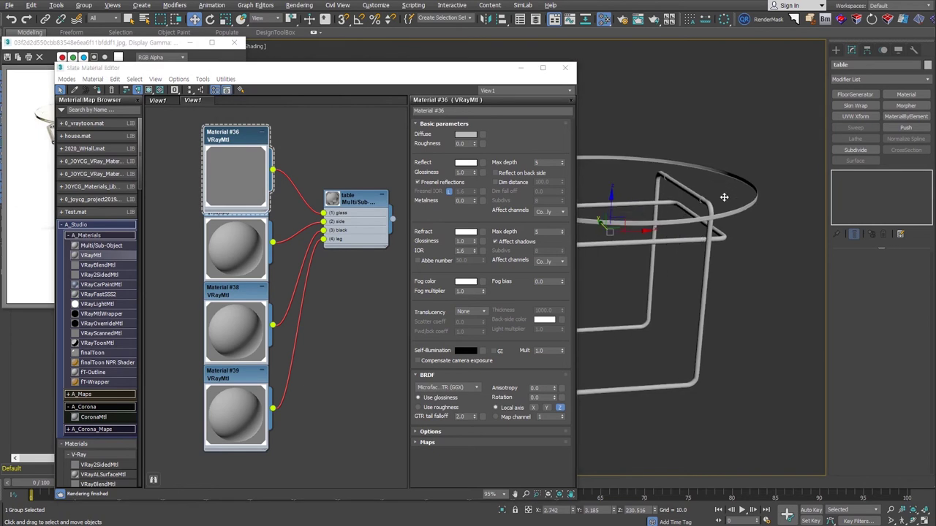
Set Material #37 to white reflection, 0.88 glossiness and white refraction
{"action": "left_click", "coordinate": [241, 219]}
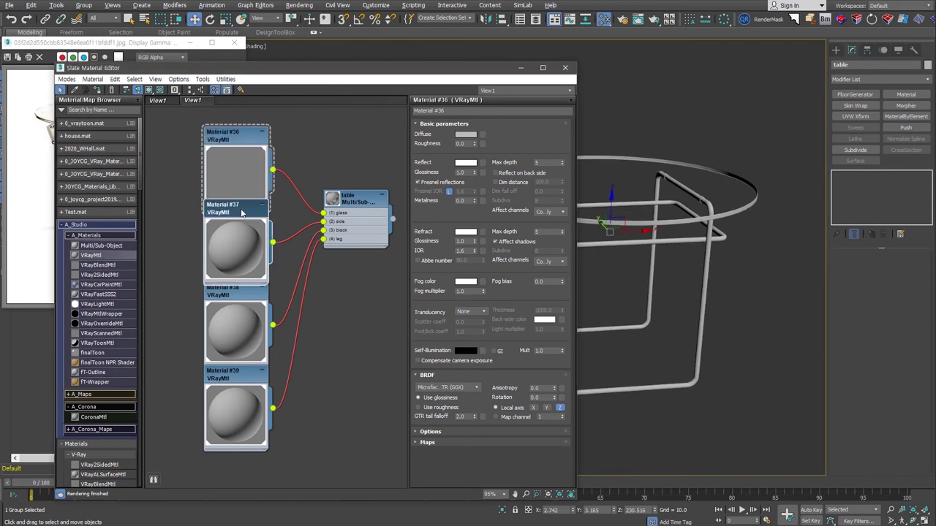
{"action": "left_click", "coordinate": [466, 162]}
{"action": "left_click_drag", "start_coordinate": [363, 105], "coordinate": [375, 100]}
{"action": "left_click", "coordinate": [356, 136]}
{"action": "left_click_drag", "start_coordinate": [476, 173], "coordinate": [475, 176]}
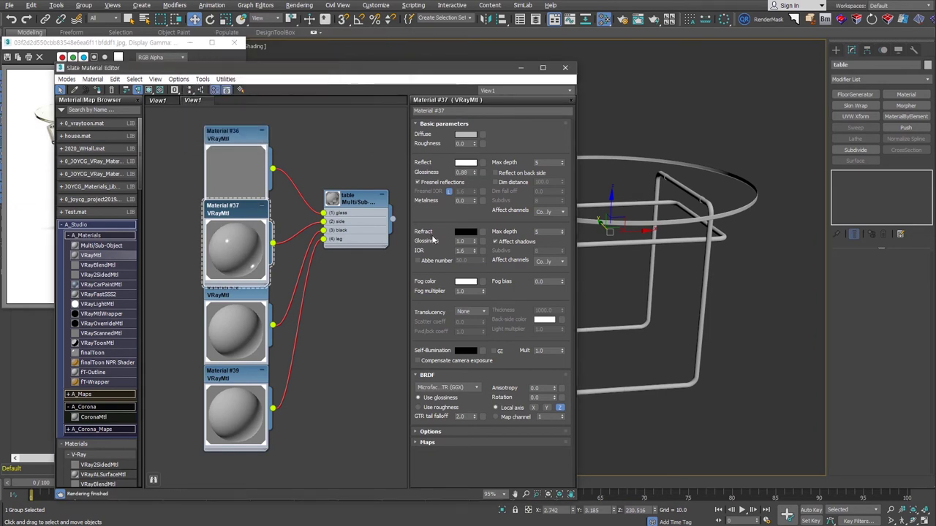
{"action": "left_click", "coordinate": [466, 231]}
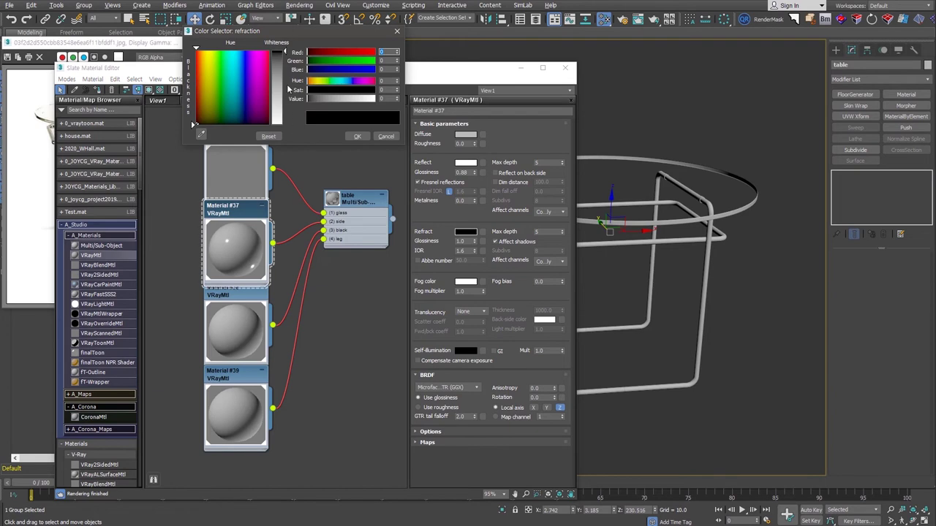
{"action": "left_click_drag", "start_coordinate": [307, 98], "coordinate": [374, 98]}
{"action": "left_click", "coordinate": [356, 136]}
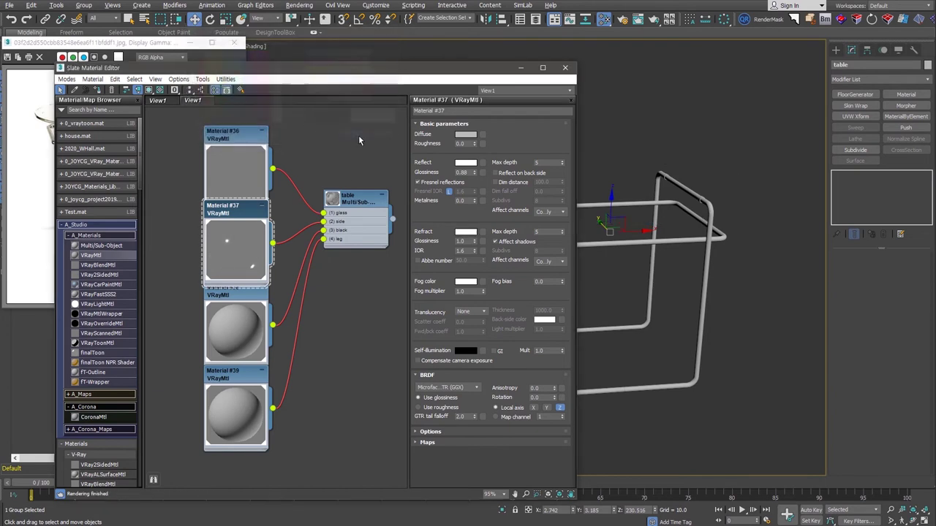
Sample the grey-green fog colour from the reference photo and set fog multiplier 0.3
{"action": "left_click", "coordinate": [465, 282]}
{"action": "left_click", "coordinate": [29, 73]}
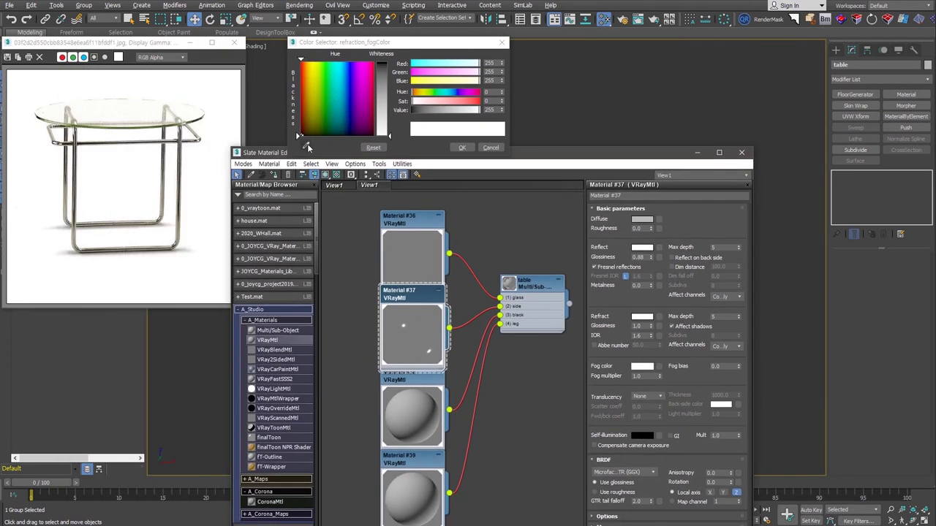
{"action": "left_click", "coordinate": [306, 146]}
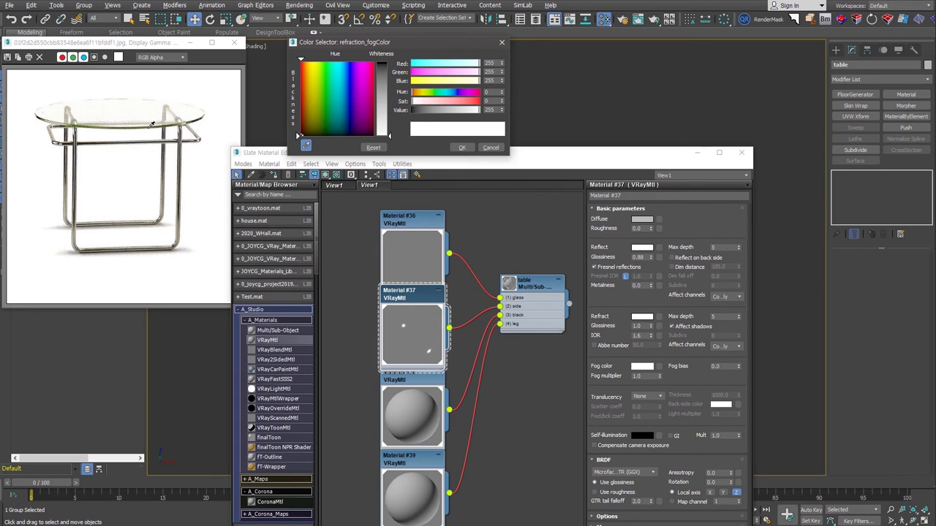
{"action": "left_click", "coordinate": [151, 125]}
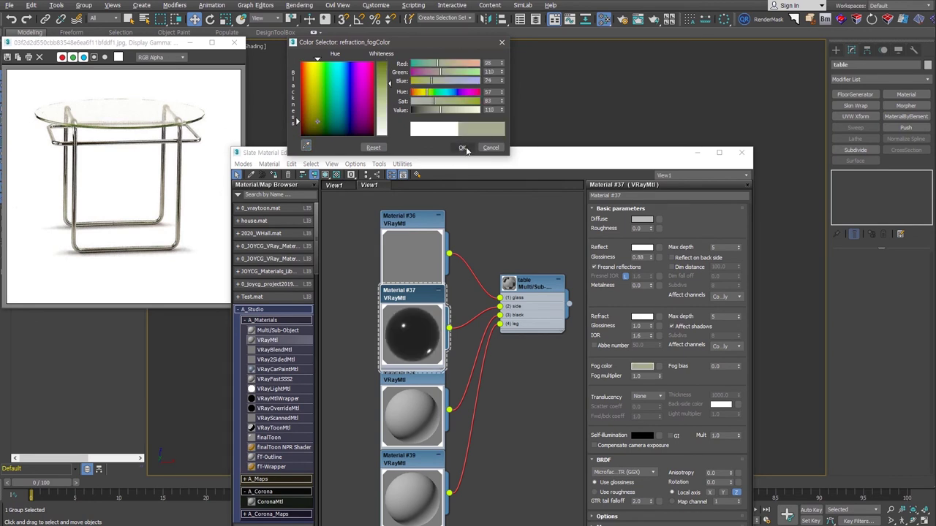
{"action": "left_click", "coordinate": [462, 147]}
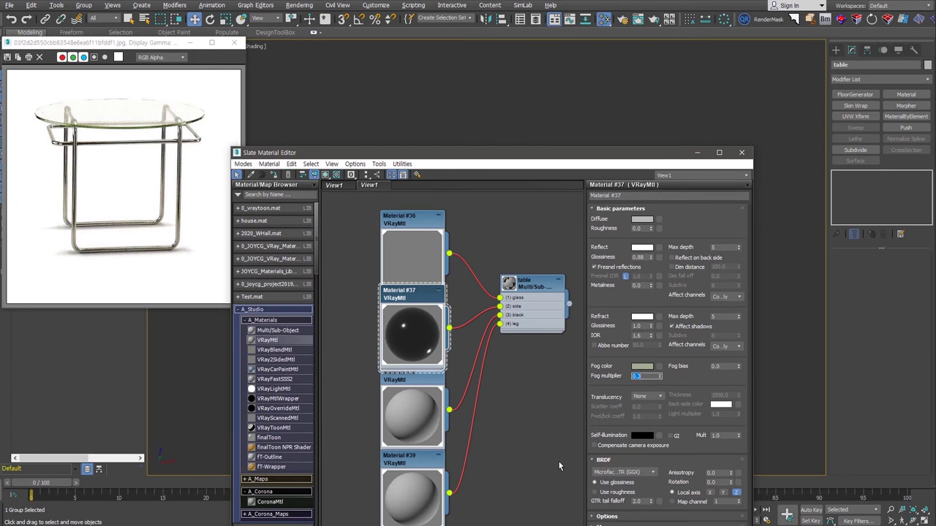
{"action": "type", "text": "0.3"}
{"action": "key", "text": "Return"}
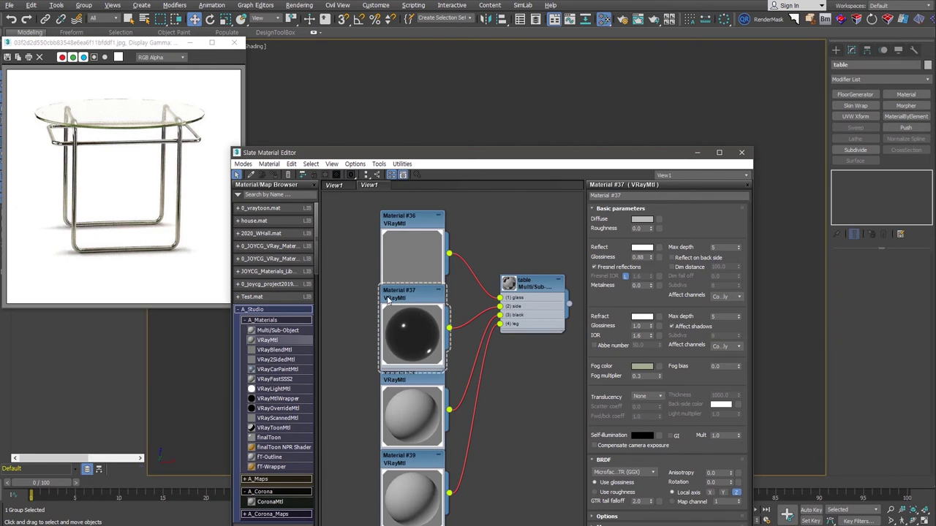
Give Material #38 a mid-grey reflection colour and a black diffuse colour
{"action": "middle_click_drag", "start_coordinate": [491, 432], "coordinate": [488, 349]}
{"action": "left_click", "coordinate": [415, 321]}
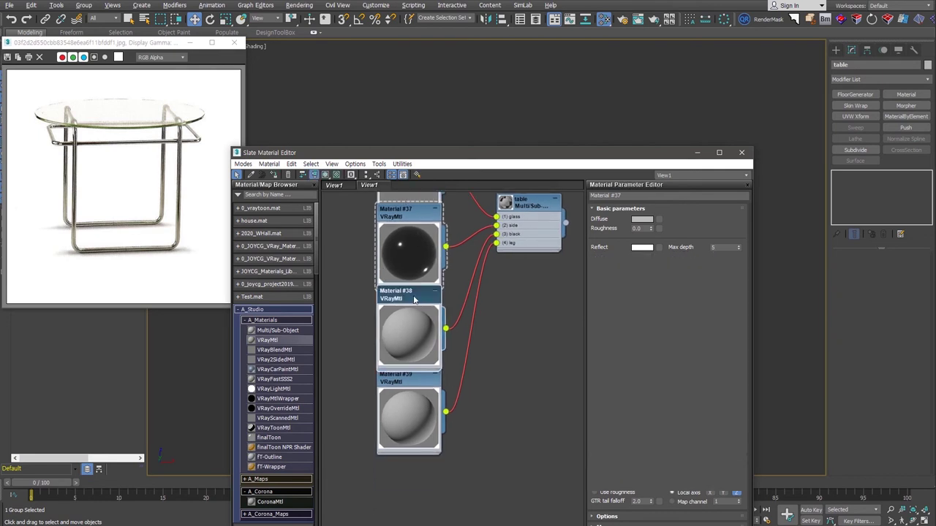
{"action": "left_click", "coordinate": [643, 247]}
{"action": "left_click_drag", "start_coordinate": [448, 111], "coordinate": [451, 111]}
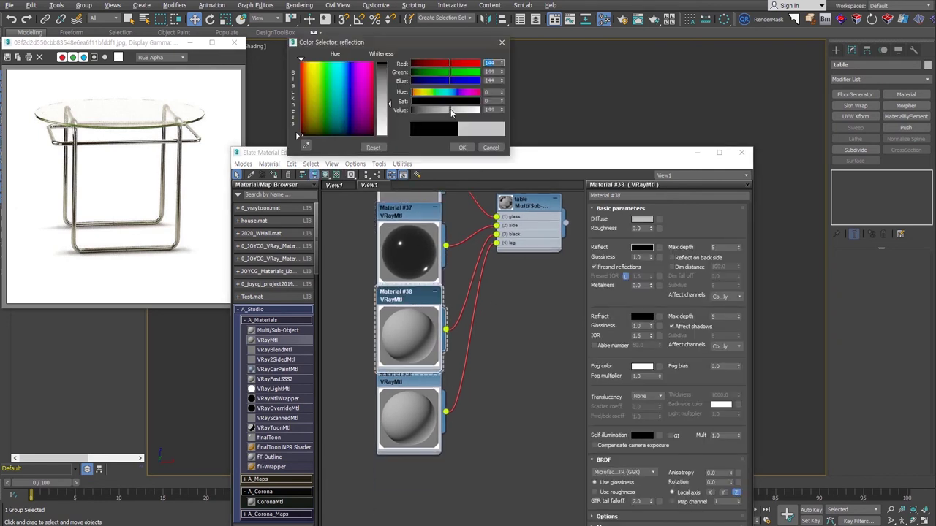
{"action": "left_click", "coordinate": [462, 147]}
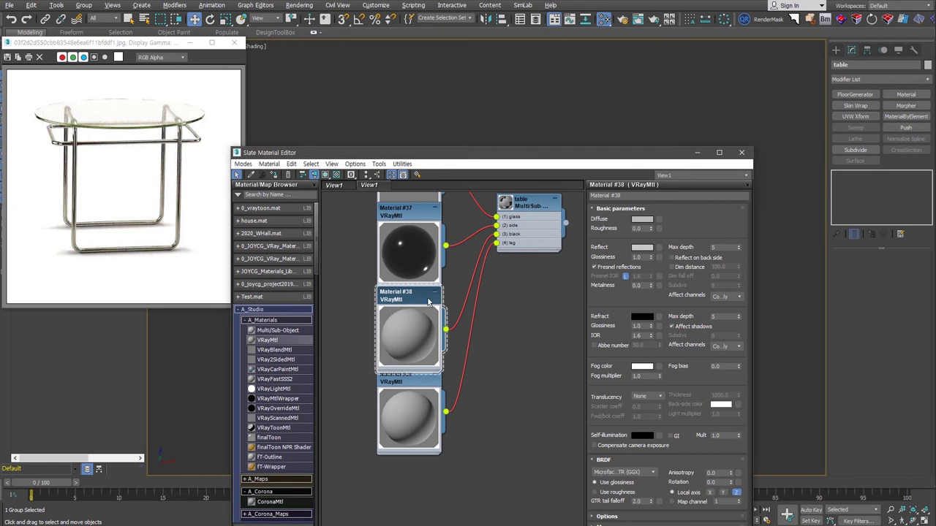
{"action": "left_click", "coordinate": [642, 219]}
{"action": "left_click_drag", "start_coordinate": [299, 64], "coordinate": [299, 135]}
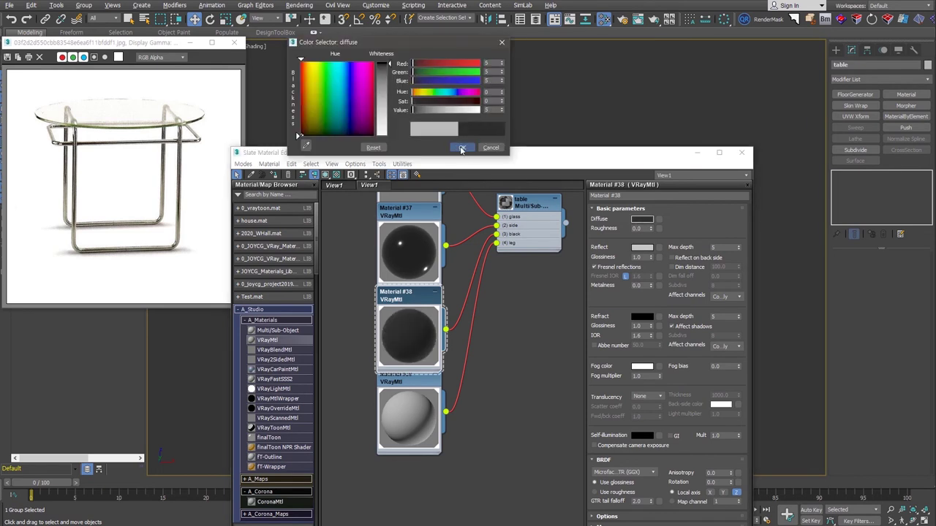
{"action": "left_click", "coordinate": [462, 147]}
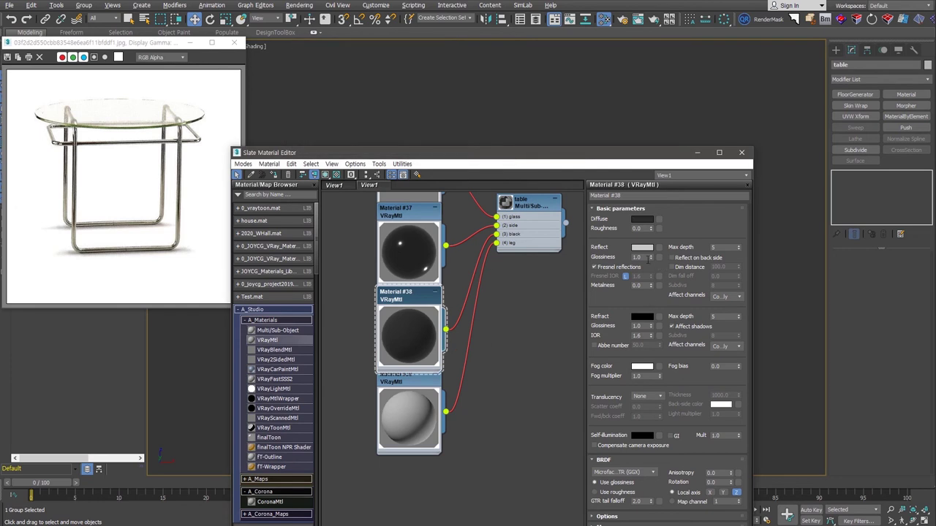
Set Material #38 reflection glossiness to 0.65 and switch its BRDF to Ward
{"action": "double_click", "coordinate": [636, 257]}
{"action": "type", "text": "0.65"}
{"action": "key", "text": "Return"}
{"action": "double_click", "coordinate": [641, 503]}
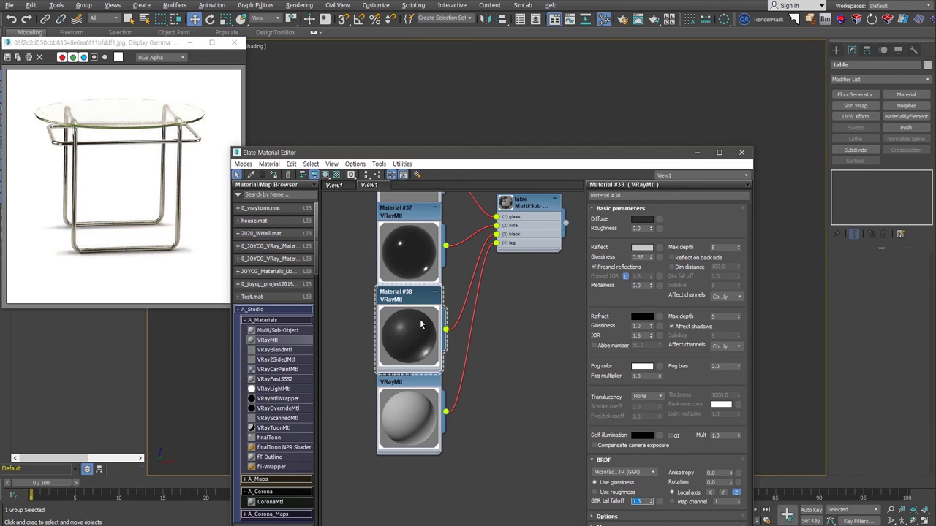
{"action": "left_click", "coordinate": [653, 473]}
{"action": "left_click", "coordinate": [648, 488]}
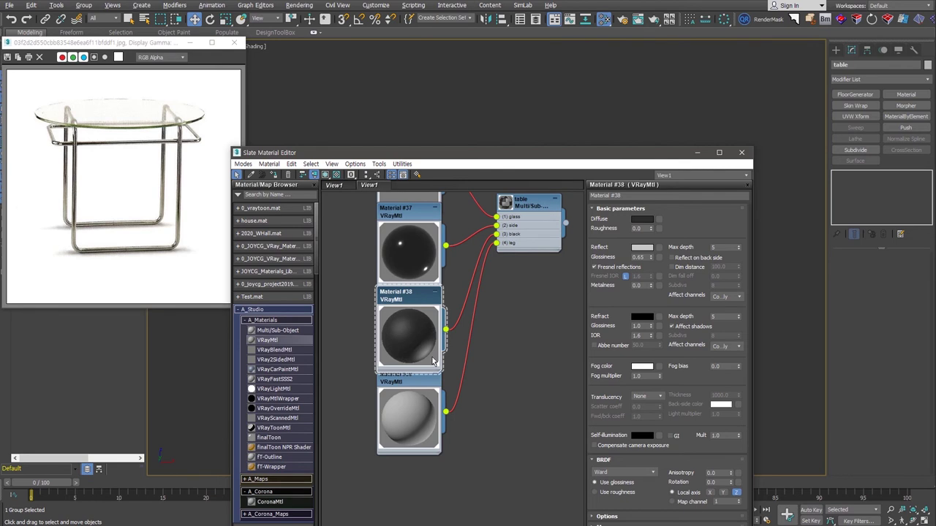
{"action": "scroll", "coordinate": [479, 443], "scroll_direction": "up", "scroll_amount": 1}
Set Material #39's diffuse colour to near black
{"action": "left_click", "coordinate": [443, 428]}
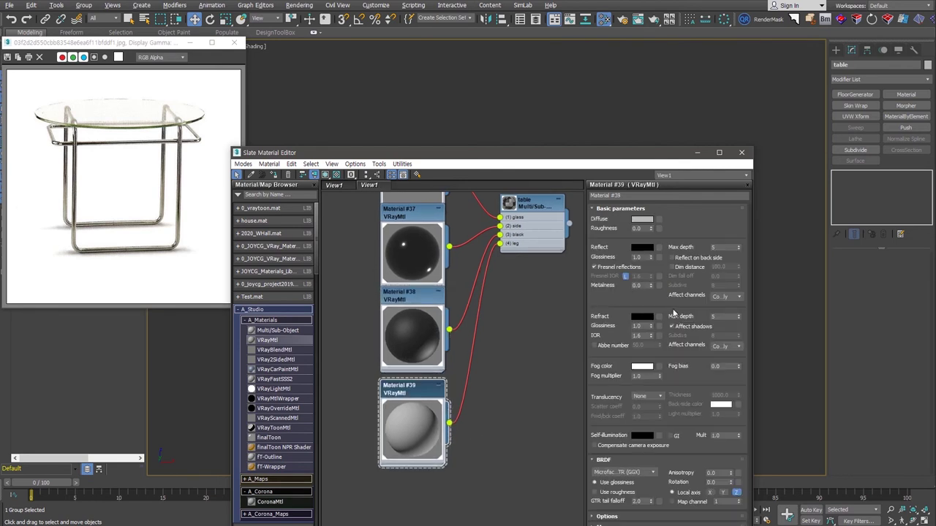
{"action": "left_click", "coordinate": [642, 219]}
{"action": "left_click", "coordinate": [414, 109]}
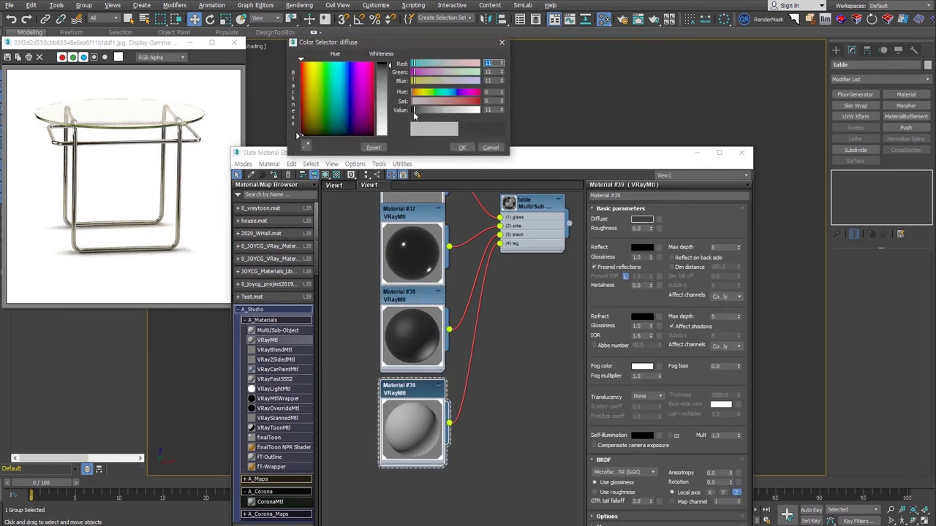
{"action": "left_click", "coordinate": [462, 147]}
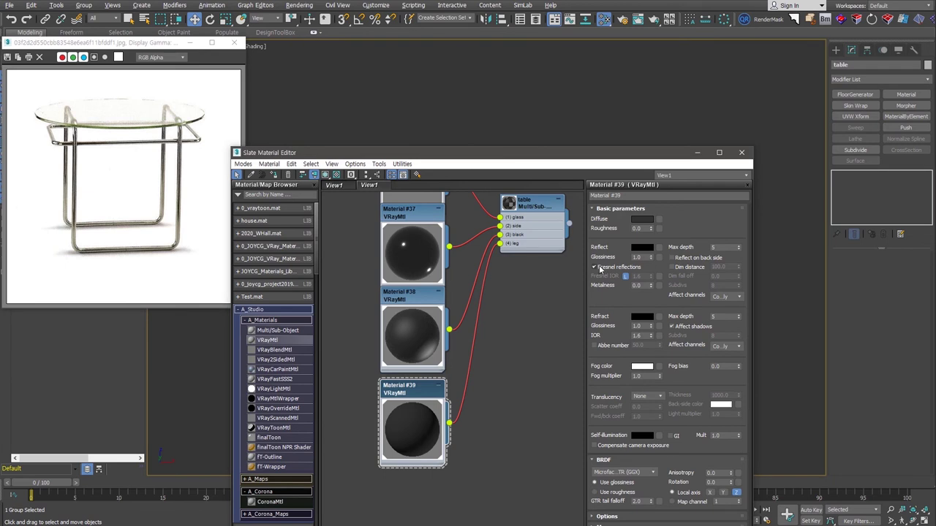
Give Material #39 a 166 grey reflection at 0.97 glossiness, with checkered preview background
{"action": "left_click", "coordinate": [642, 247]}
{"action": "left_click", "coordinate": [454, 110]}
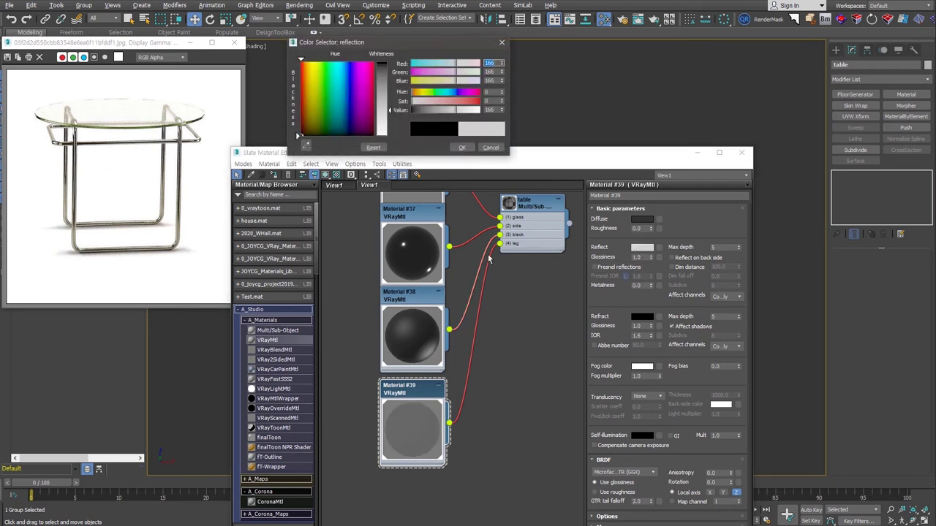
{"action": "left_click", "coordinate": [335, 177]}
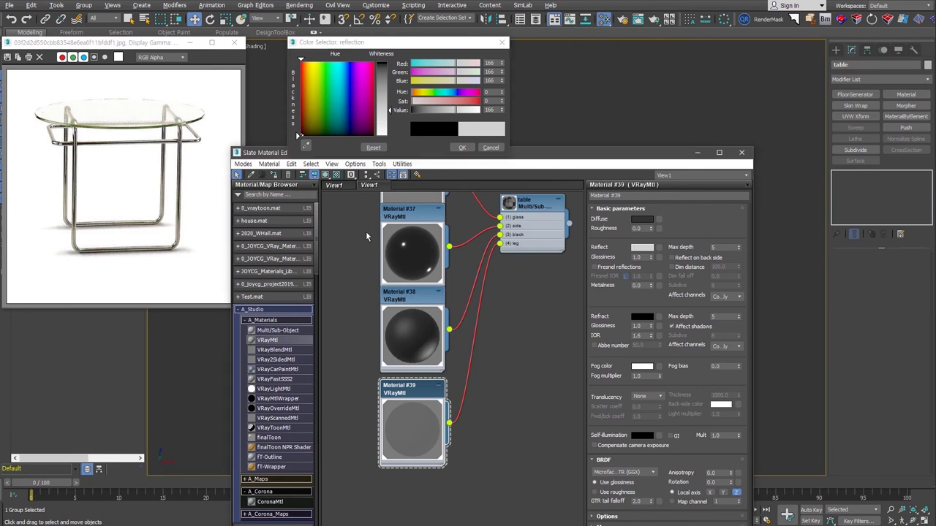
{"action": "left_click", "coordinate": [335, 177]}
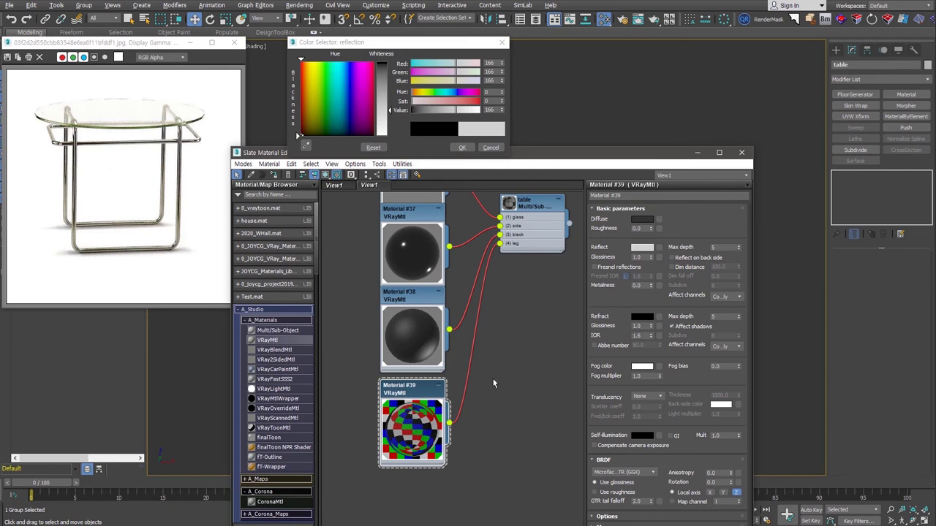
{"action": "double_click", "coordinate": [642, 257]}
{"action": "type", "text": "0.97"}
{"action": "left_click", "coordinate": [852, 360]}
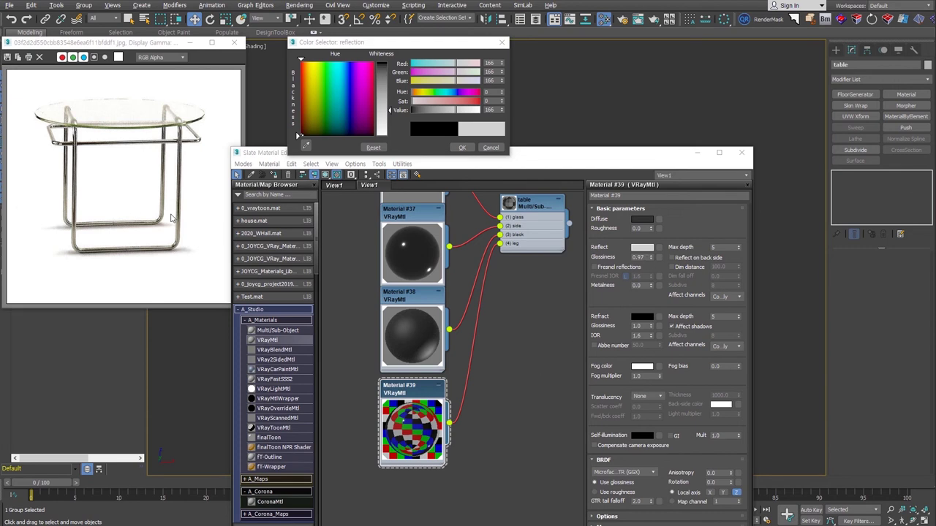
{"action": "key", "text": "Return"}
Close the material editor and draw a large floor plane centred under the table
{"action": "middle_click_drag", "start_coordinate": [533, 360], "coordinate": [502, 420]}
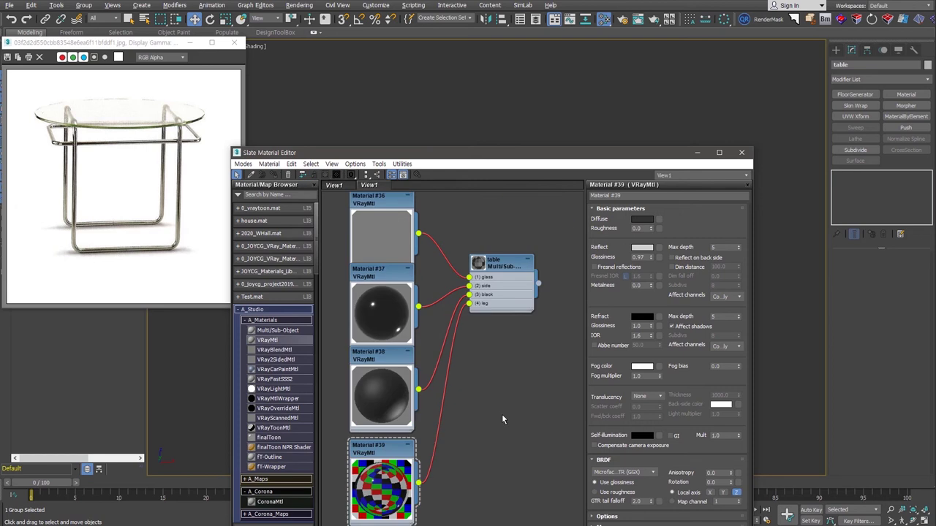
{"action": "key", "text": "m"}
{"action": "left_click_drag", "start_coordinate": [327, 155], "coordinate": [827, 475]}
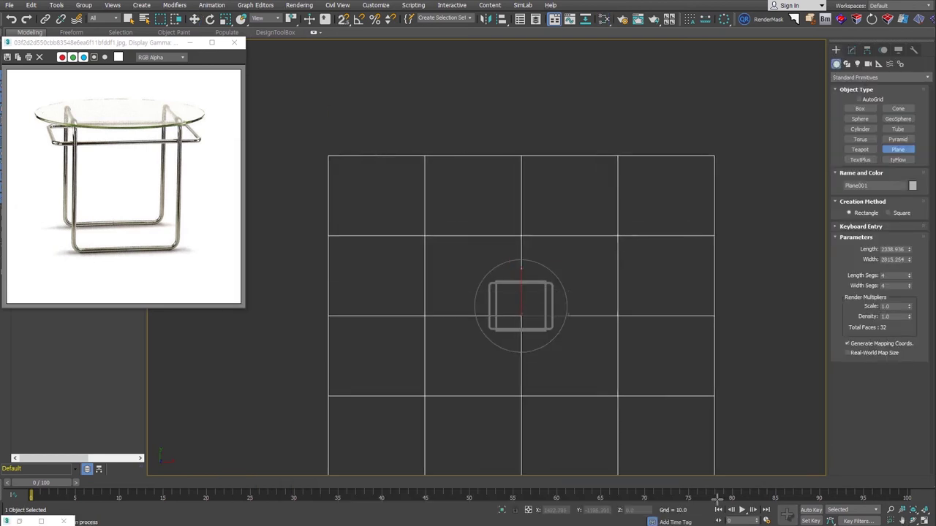
{"action": "key", "text": "w"}
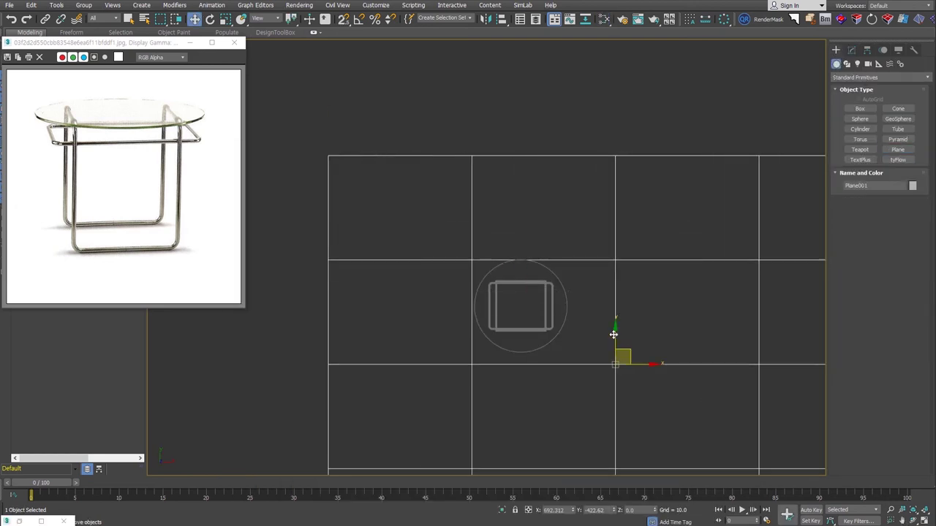
{"action": "left_click_drag", "start_coordinate": [618, 360], "coordinate": [525, 298]}
{"action": "key", "text": "p"}
{"action": "scroll", "coordinate": [608, 319], "scroll_direction": "up", "scroll_amount": 3}
{"action": "scroll", "coordinate": [584, 338], "scroll_direction": "up", "scroll_amount": 3}
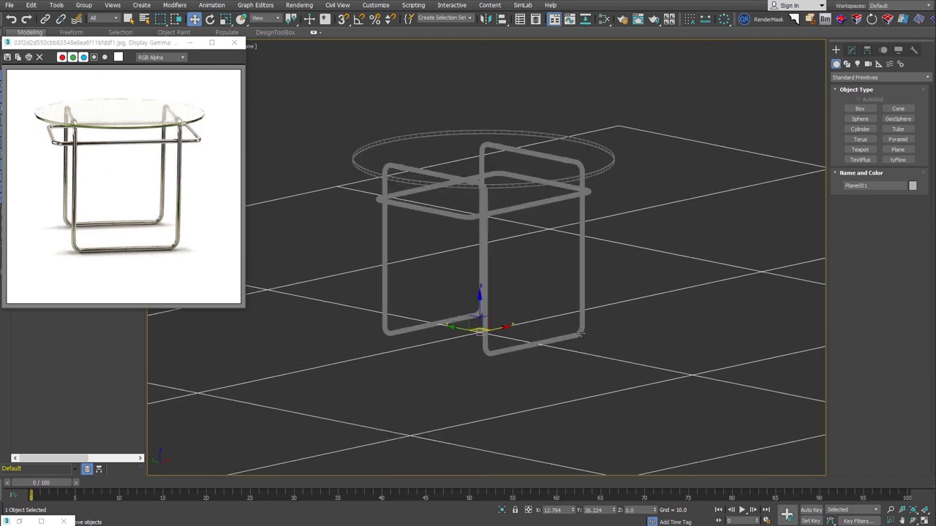
Align the plane's Z minimum to the minimum of the table frame
{"action": "left_click", "coordinate": [577, 337]}
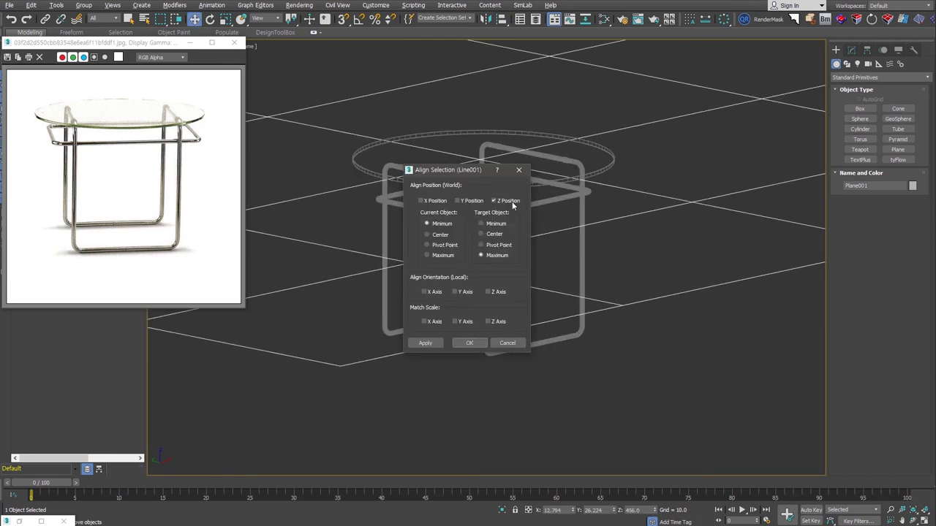
{"action": "left_click", "coordinate": [496, 223]}
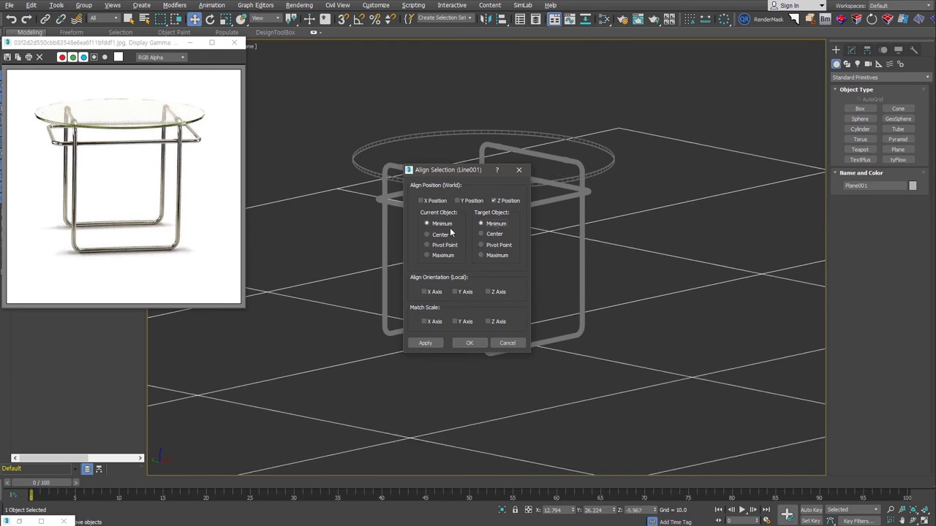
{"action": "left_click", "coordinate": [470, 343]}
{"action": "scroll", "coordinate": [595, 293], "scroll_direction": "down", "scroll_amount": 5}
{"action": "mouse_move", "coordinate": [595, 292]}
{"action": "middle_mouse_down", "text": "alt"}
{"action": "mouse_move", "coordinate": [619, 375]}
{"action": "mouse_move", "coordinate": [612, 319]}
{"action": "mouse_move", "coordinate": [658, 308]}
{"action": "middle_mouse_up", "text": "alt"}
{"action": "left_click", "coordinate": [851, 50]}
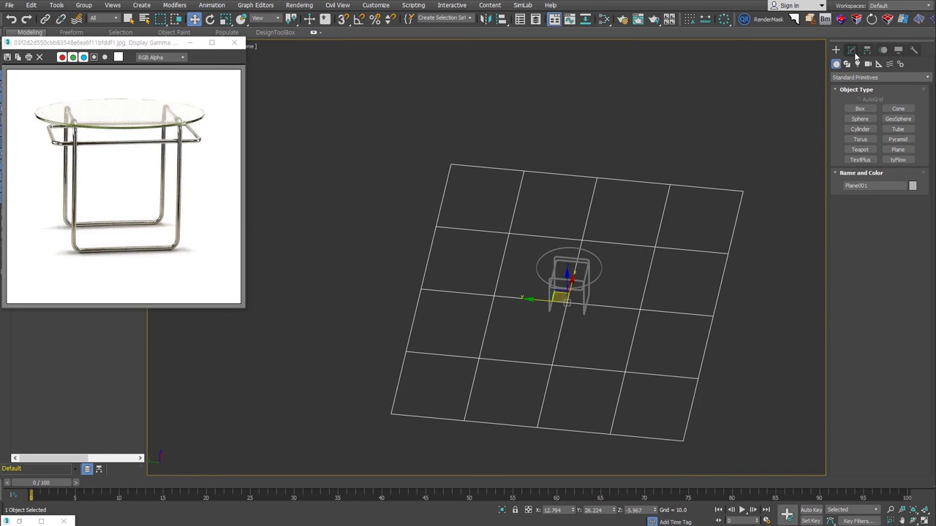
Widen the plane to 17670 and raise its back edge into a wall
{"action": "mouse_move", "coordinate": [909, 279]}
{"action": "left_mouse_down"}
{"action": "mouse_move", "coordinate": [908, 290]}
{"action": "mouse_move", "coordinate": [915, 285]}
{"action": "left_mouse_up"}
{"action": "mouse_move", "coordinate": [658, 314]}
{"action": "middle_mouse_down", "text": "alt"}
{"action": "mouse_move", "coordinate": [686, 337]}
{"action": "mouse_move", "coordinate": [672, 293]}
{"action": "middle_mouse_up", "text": "alt"}
{"action": "key", "text": "2"}
{"action": "left_click", "coordinate": [508, 308]}
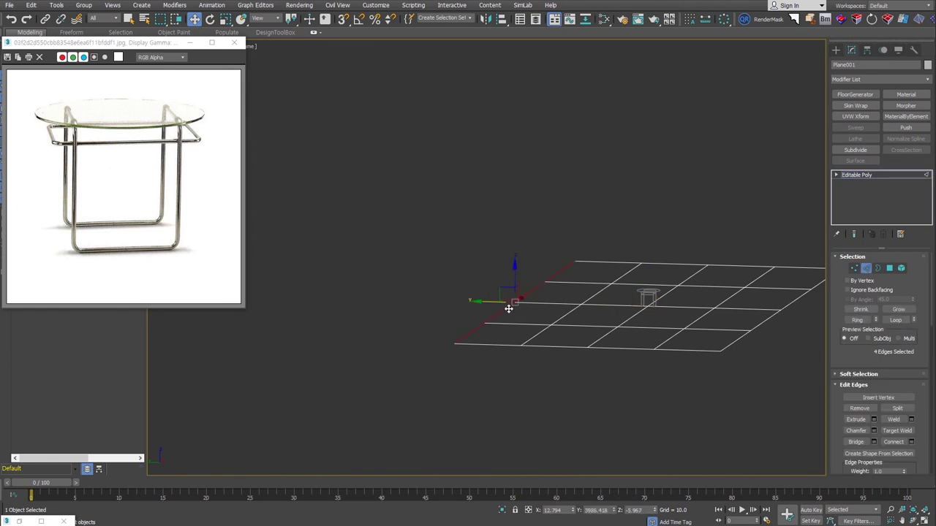
{"action": "mouse_move", "coordinate": [508, 309]}
{"action": "left_mouse_down", "text": "shift"}
{"action": "mouse_move", "coordinate": [458, 299]}
{"action": "mouse_move", "coordinate": [484, 255]}
{"action": "mouse_move", "coordinate": [474, 125]}
{"action": "mouse_move", "coordinate": [484, 110]}
{"action": "left_mouse_up", "text": "shift"}
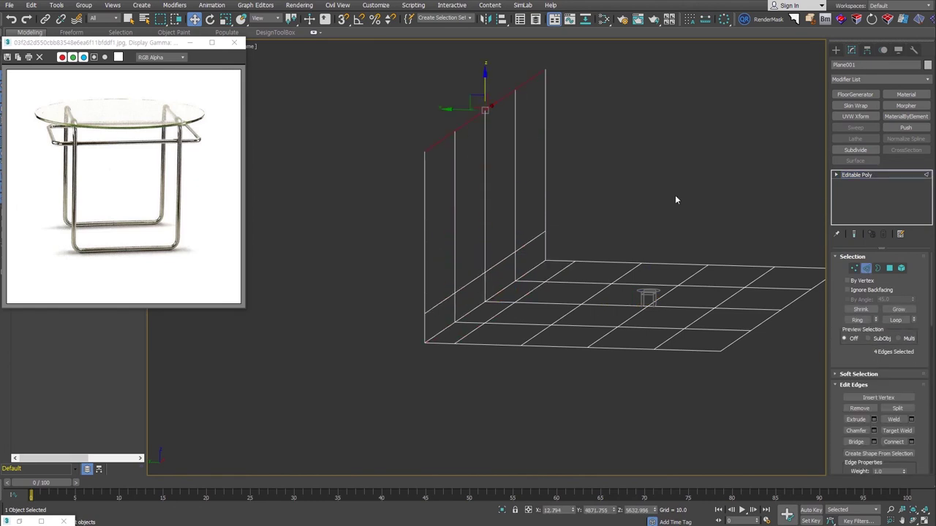
Undo a stray edge move, check the TurboSmooth-smoothed backdrop, and frame the table group
{"action": "left_click", "coordinate": [886, 182]}
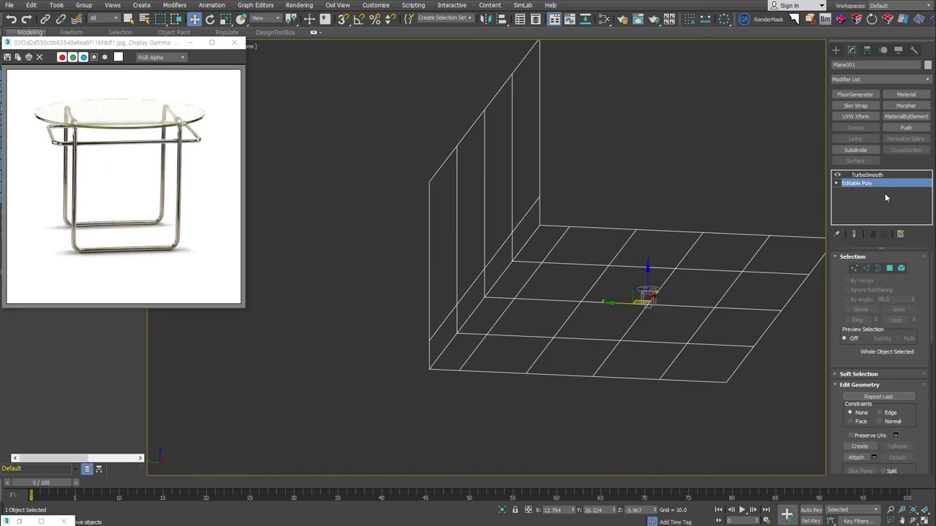
{"action": "key", "text": "2"}
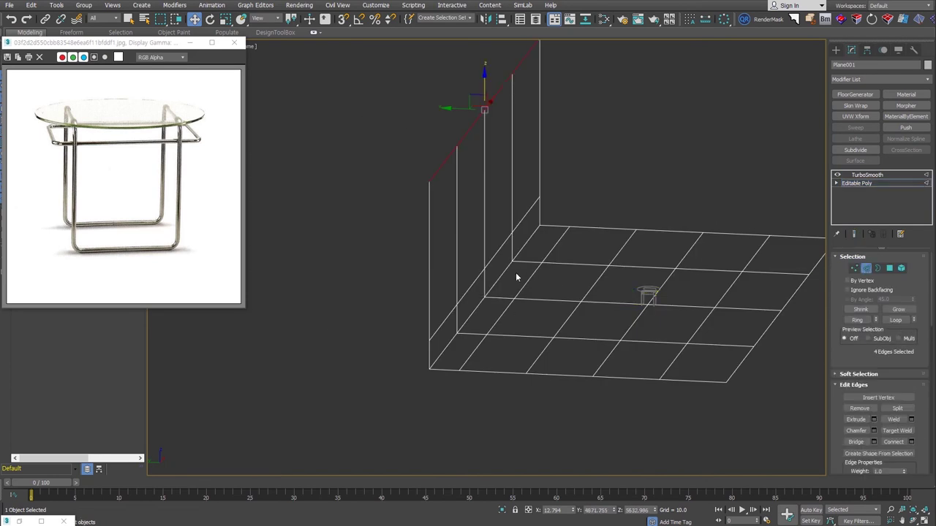
{"action": "key", "text": "ctrl+z"}
{"action": "key", "text": "ctrl+z"}
{"action": "key", "text": "ctrl+z"}
{"action": "left_click", "coordinate": [879, 180]}
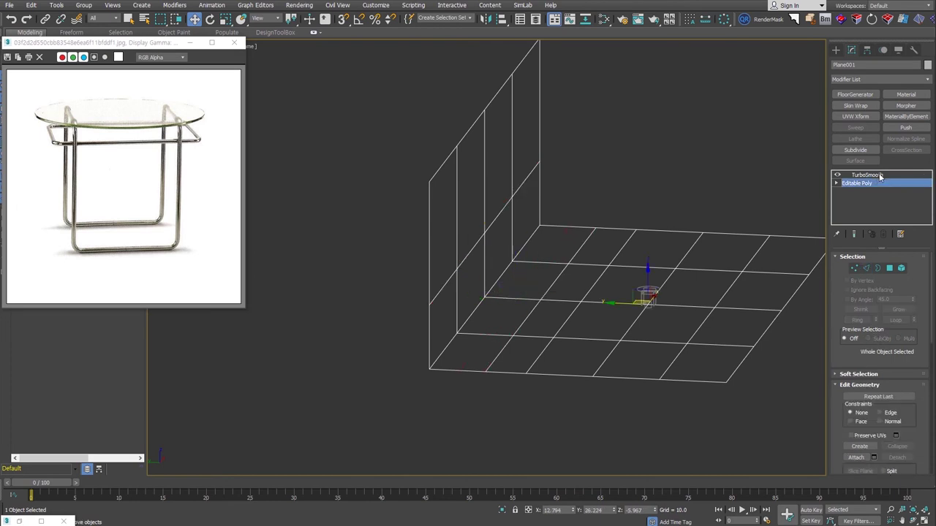
{"action": "left_click", "coordinate": [880, 175]}
{"action": "mouse_move", "coordinate": [512, 209]}
{"action": "middle_mouse_down", "text": "alt"}
{"action": "mouse_move", "coordinate": [622, 334]}
{"action": "mouse_move", "coordinate": [634, 408]}
{"action": "middle_mouse_up", "text": "alt"}
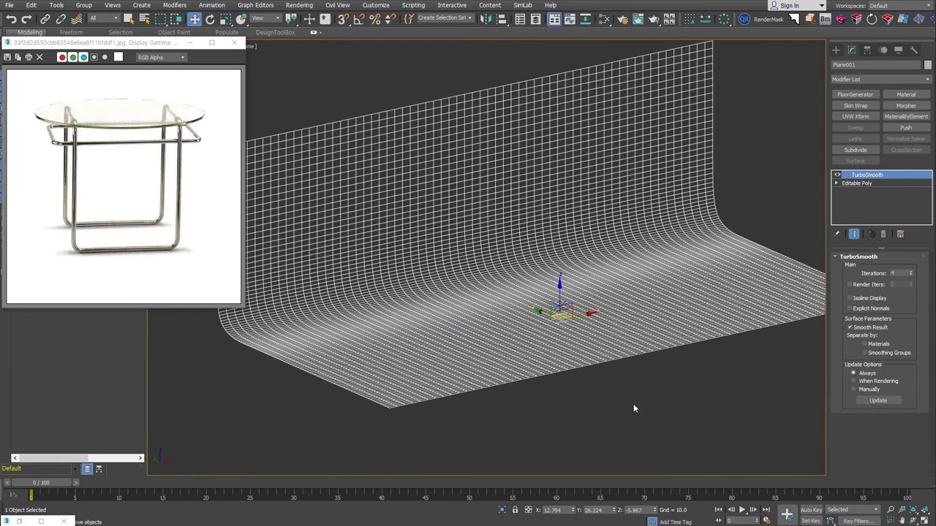
{"action": "left_click", "coordinate": [613, 399]}
{"action": "left_click", "coordinate": [560, 310]}
Set the render output size to 640 × 640 in Render Setup
{"action": "scroll", "coordinate": [587, 295], "scroll_direction": "up", "scroll_amount": 3}
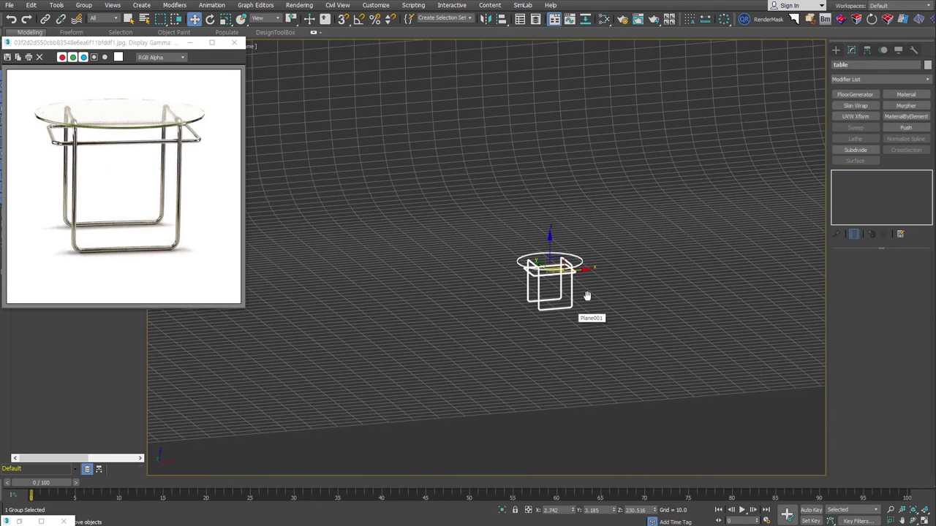
{"action": "middle_click_drag", "start_coordinate": [586, 296], "coordinate": [611, 278]}
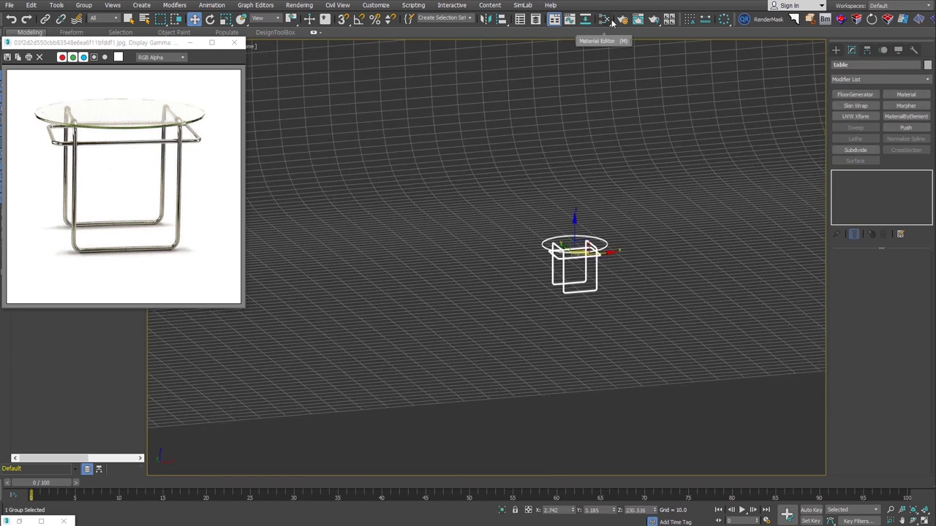
{"action": "left_click", "coordinate": [623, 19]}
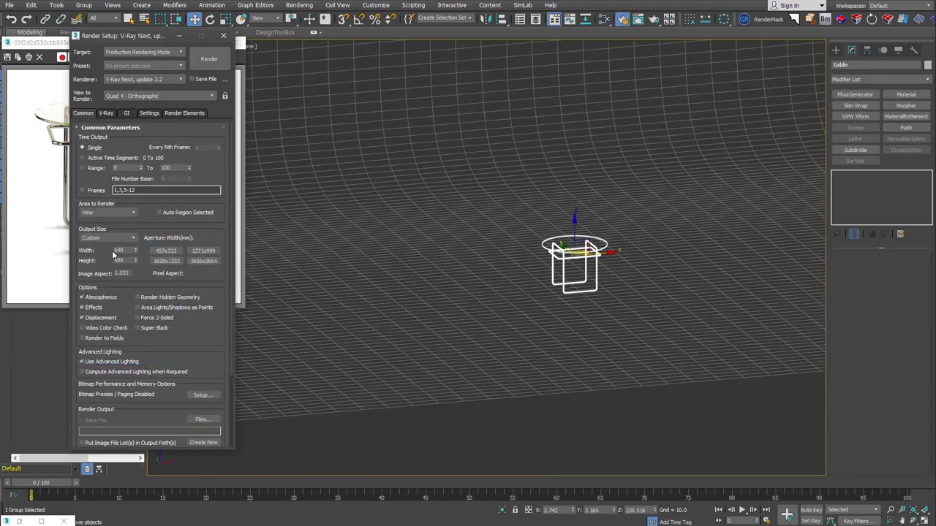
{"action": "double_click", "coordinate": [131, 260]}
{"action": "type", "text": "640"}
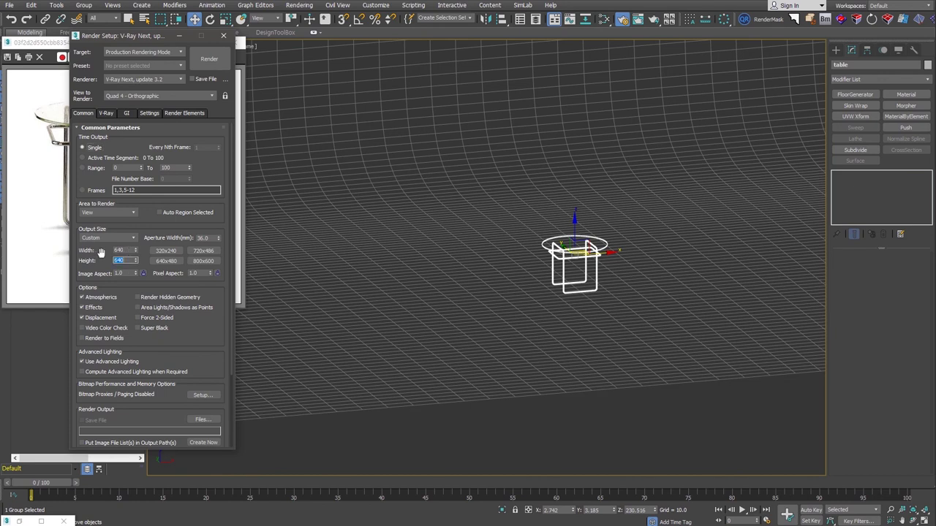
{"action": "left_click", "coordinate": [144, 274]}
{"action": "key", "text": "F10"}
Turn on the safe frame and orbit and pan to frame the table
{"action": "scroll", "coordinate": [598, 276], "scroll_direction": "up", "scroll_amount": 3}
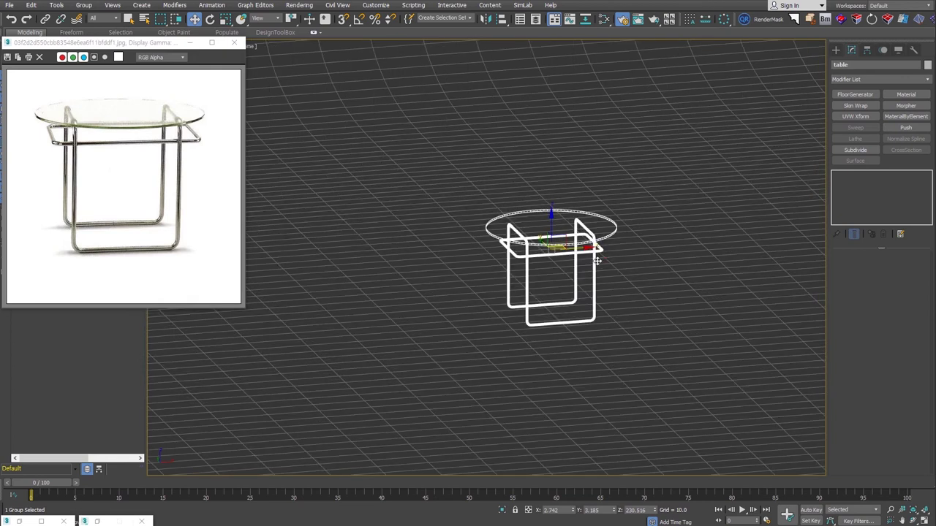
{"action": "scroll", "coordinate": [575, 272], "scroll_direction": "up", "scroll_amount": 1}
{"action": "scroll", "coordinate": [578, 270], "scroll_direction": "up", "scroll_amount": 1}
{"action": "scroll", "coordinate": [579, 280], "scroll_direction": "up", "scroll_amount": 2}
{"action": "middle_click_drag", "start_coordinate": [579, 280], "coordinate": [565, 267]}
{"action": "scroll", "coordinate": [563, 265], "scroll_direction": "down", "scroll_amount": 3}
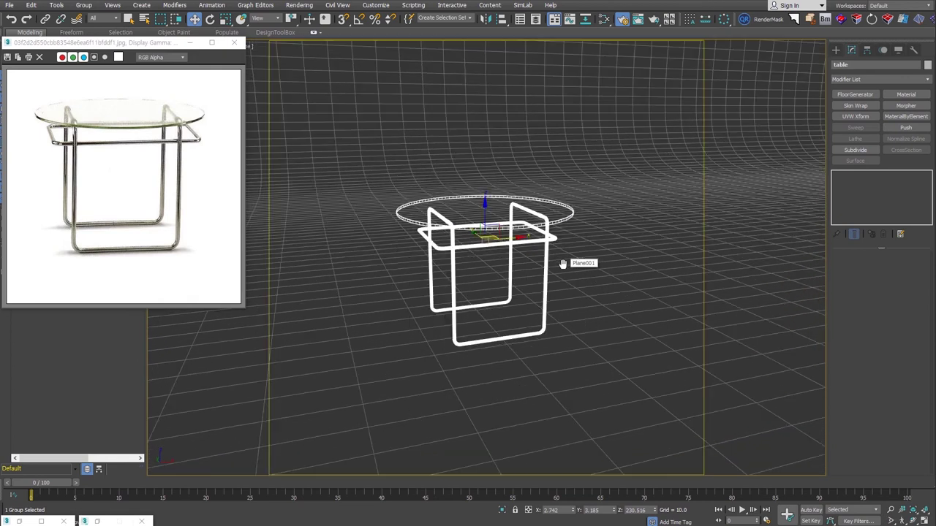
{"action": "key", "text": "shift+f"}
{"action": "scroll", "coordinate": [561, 263], "scroll_direction": "up", "scroll_amount": 2}
{"action": "middle_click_drag", "start_coordinate": [575, 262], "coordinate": [636, 236], "text": "alt"}
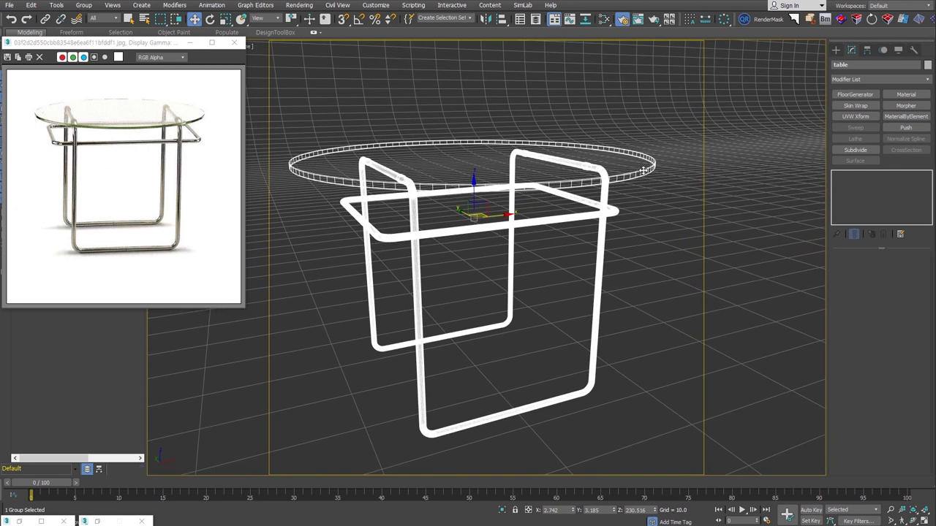
{"action": "left_click", "coordinate": [908, 173]}
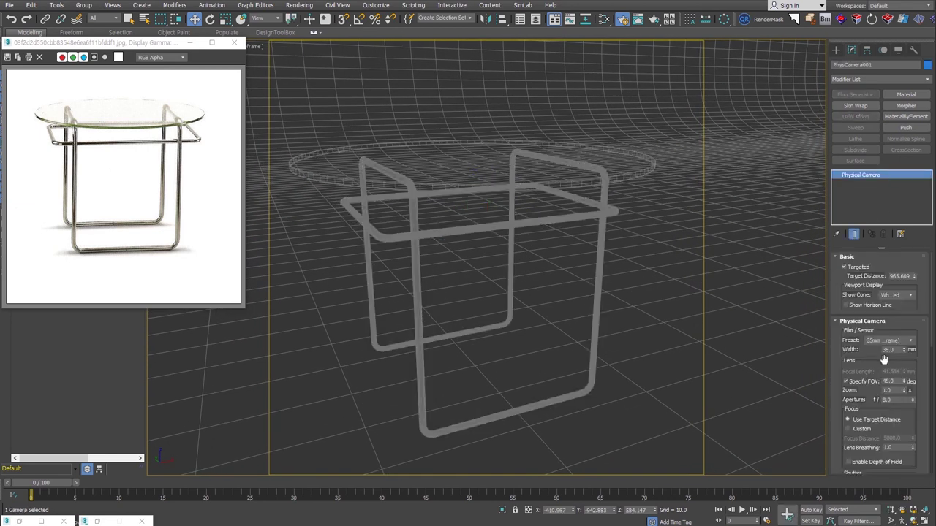
Give PhysCamera001 a 1/50 s shutter, install exposure control and set ISO 100
{"action": "scroll", "coordinate": [845, 377], "scroll_direction": "down", "scroll_amount": 5}
{"action": "left_click", "coordinate": [910, 361]}
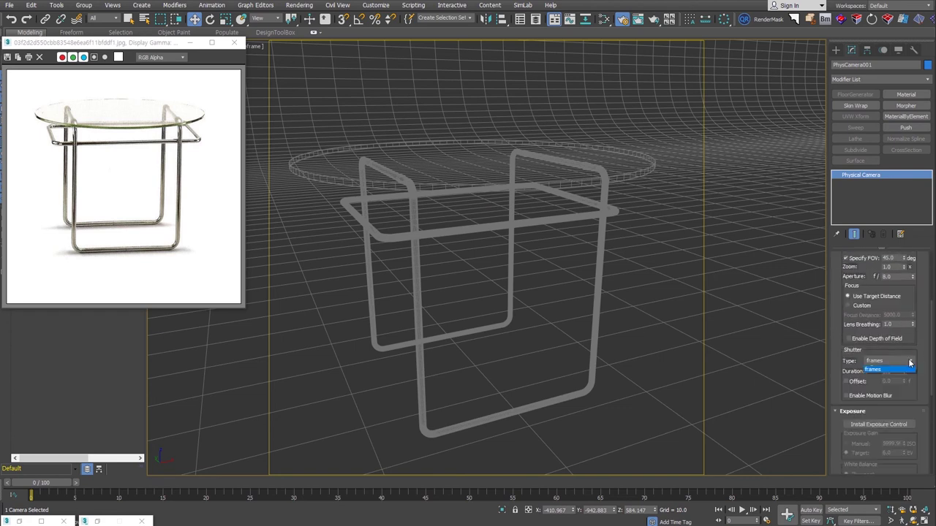
{"action": "left_click", "coordinate": [905, 378]}
{"action": "double_click", "coordinate": [891, 373]}
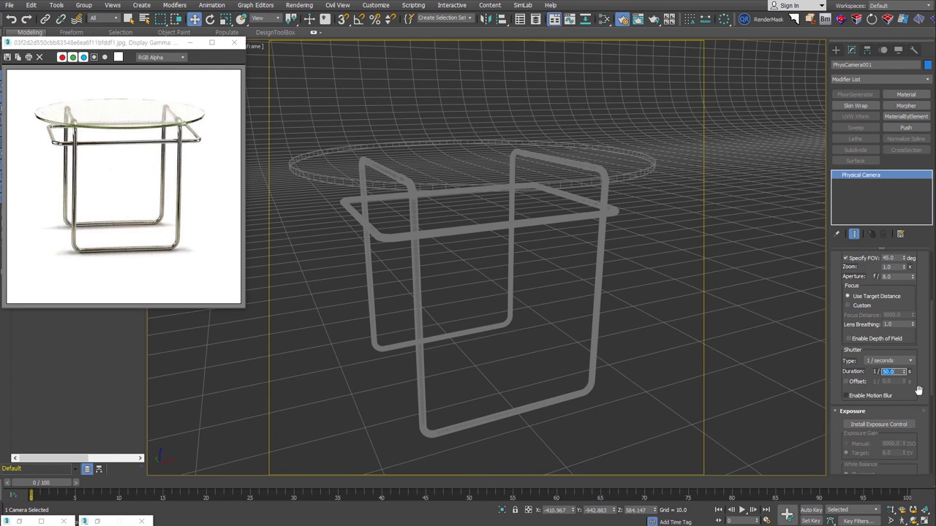
{"action": "scroll", "coordinate": [914, 365], "scroll_direction": "down", "scroll_amount": 3}
{"action": "left_click", "coordinate": [884, 350]}
{"action": "double_click", "coordinate": [891, 371]}
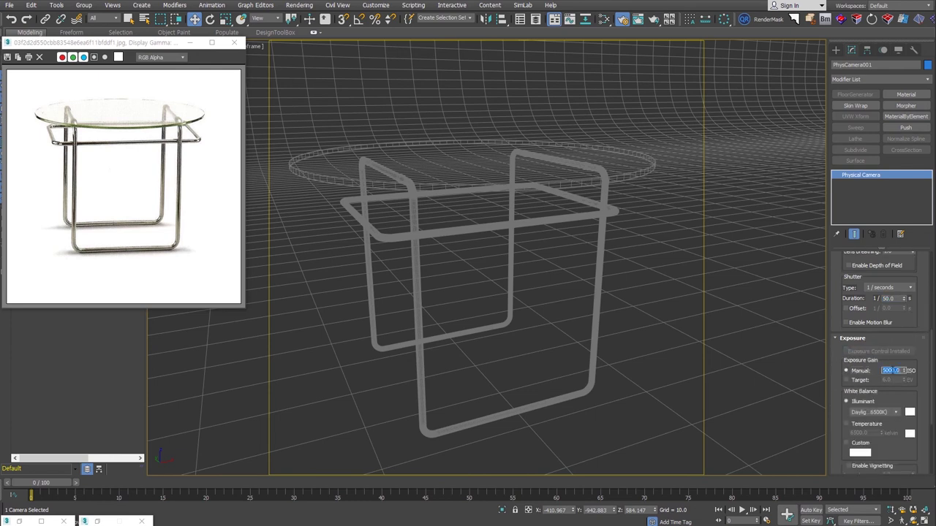
{"action": "type", "text": "100"}
{"action": "key", "text": "Return"}
Set the camera white balance to Custom and place a V-Ray dome light in the scene
{"action": "left_click", "coordinate": [863, 443]}
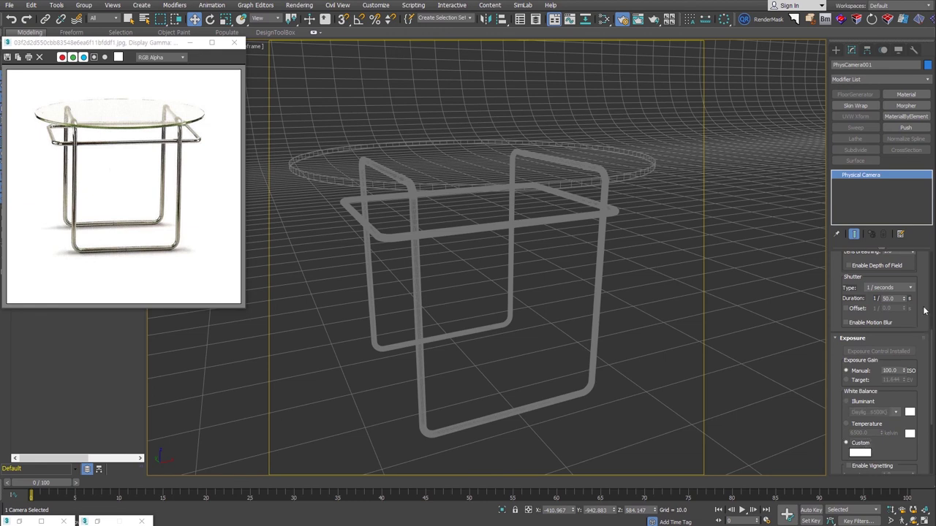
{"action": "left_click", "coordinate": [837, 50]}
{"action": "left_click", "coordinate": [870, 77]}
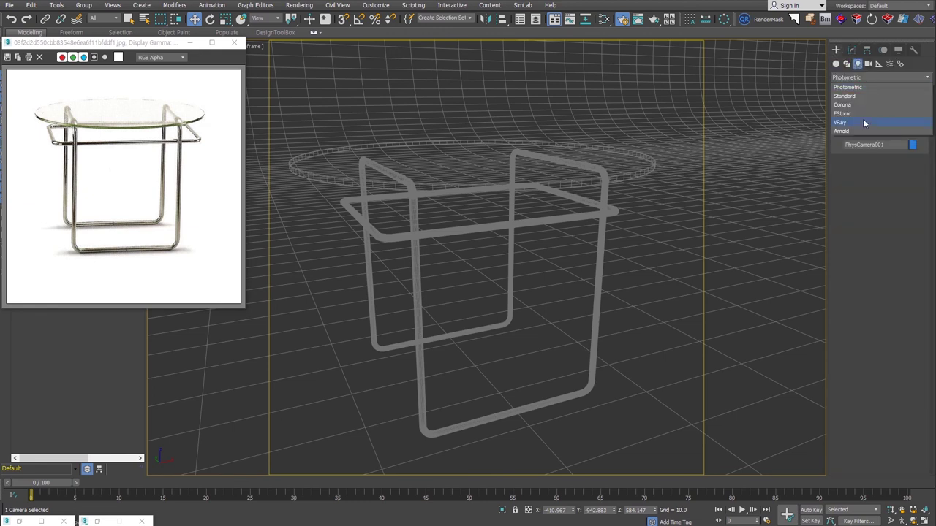
{"action": "left_click", "coordinate": [867, 125]}
{"action": "left_click", "coordinate": [861, 108]}
{"action": "left_click", "coordinate": [894, 172]}
{"action": "left_click", "coordinate": [886, 187]}
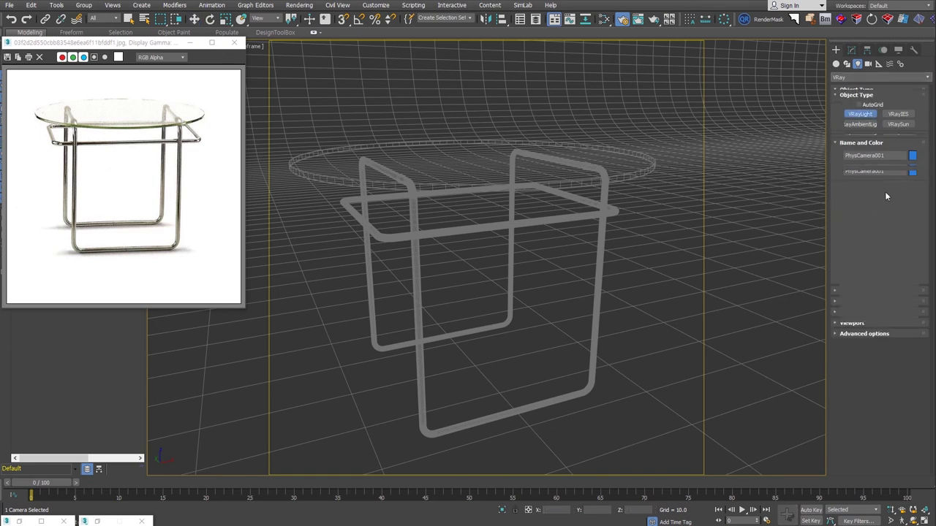
{"action": "left_click", "coordinate": [646, 311]}
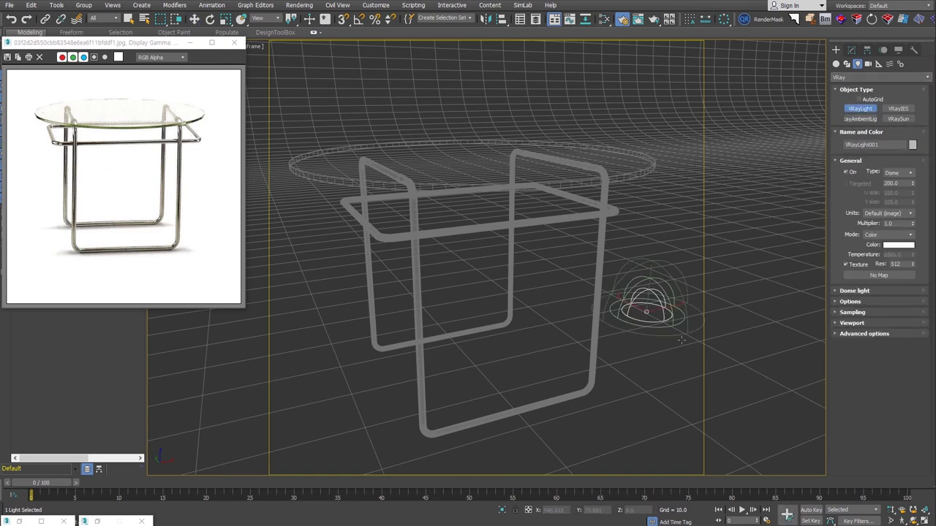
Drive the dome light with an instanced VRayHDRI map at overall multiplier 2.0
{"action": "left_click", "coordinate": [877, 276]}
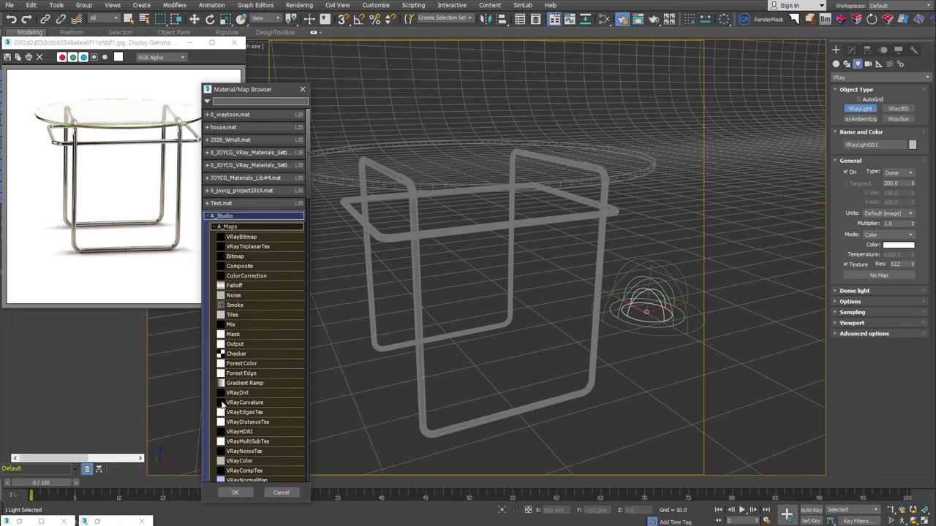
{"action": "double_click", "coordinate": [237, 432]}
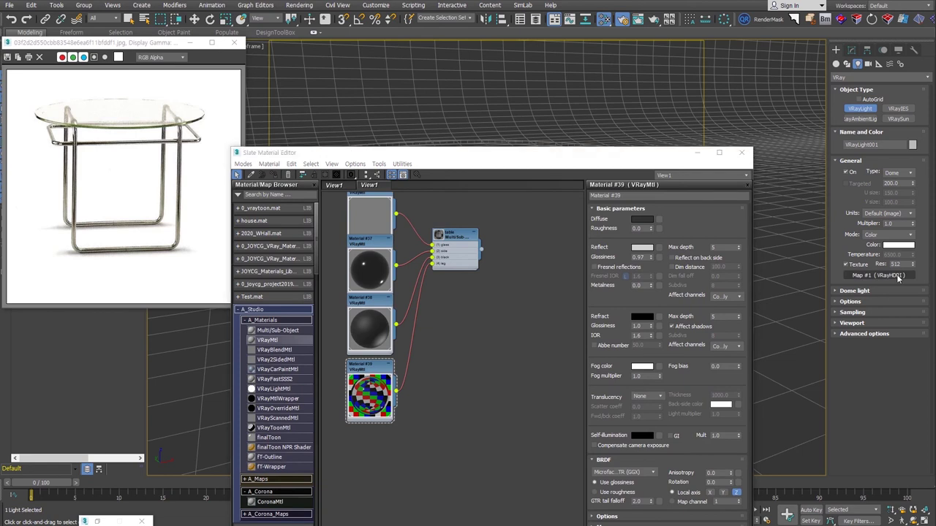
{"action": "left_click_drag", "start_coordinate": [898, 281], "coordinate": [518, 344]}
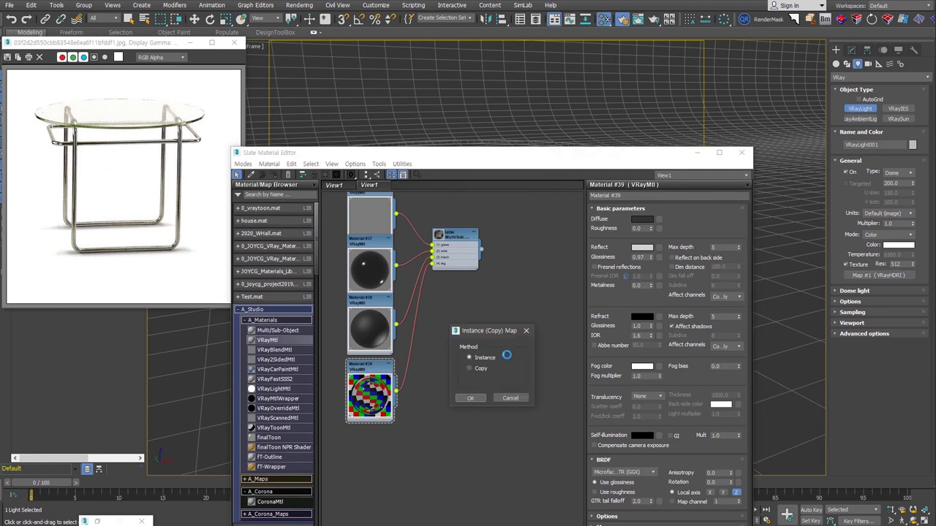
{"action": "left_click", "coordinate": [474, 399]}
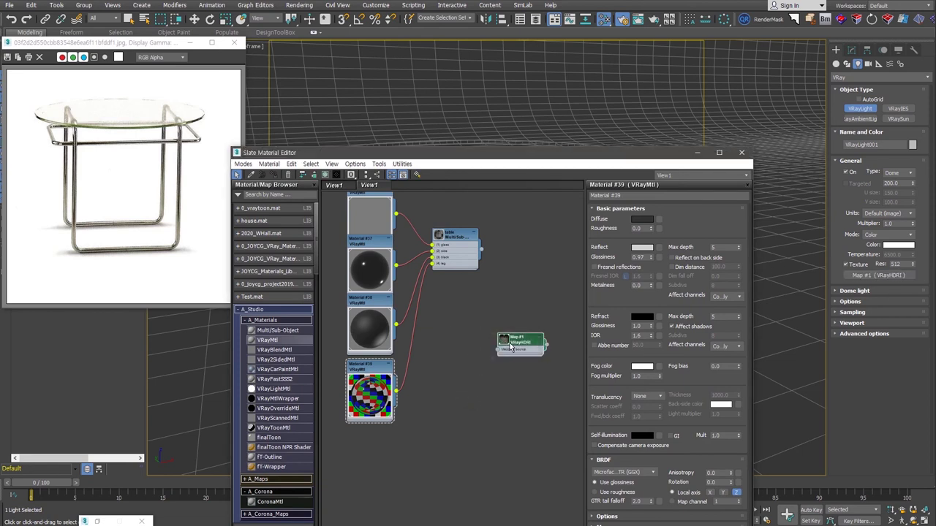
{"action": "double_click", "coordinate": [510, 343]}
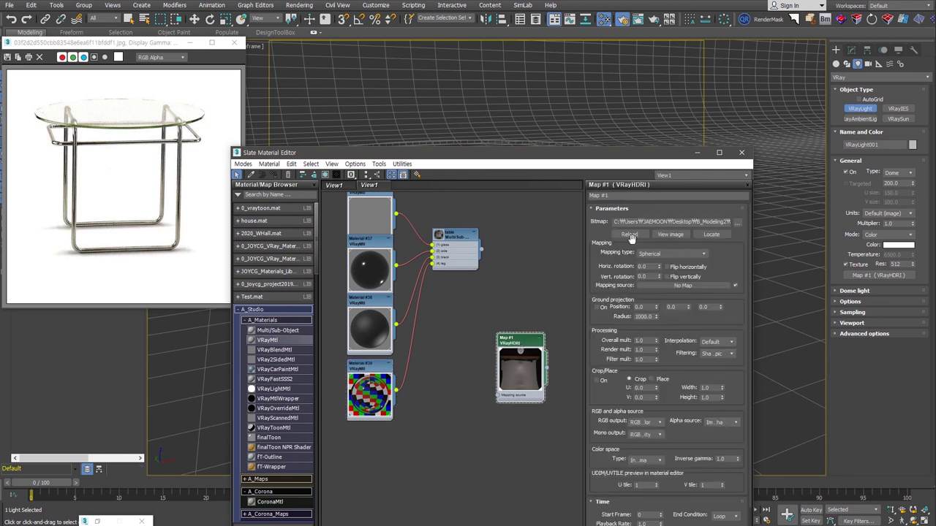
{"action": "left_click", "coordinate": [643, 341]}
{"action": "key", "text": "Return"}
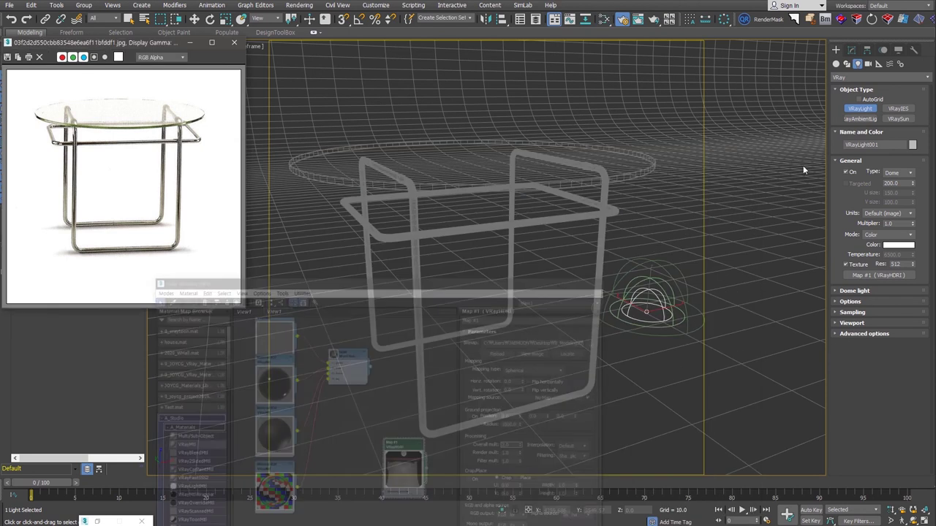
{"action": "left_click", "coordinate": [742, 152]}
{"action": "left_click", "coordinate": [890, 223]}
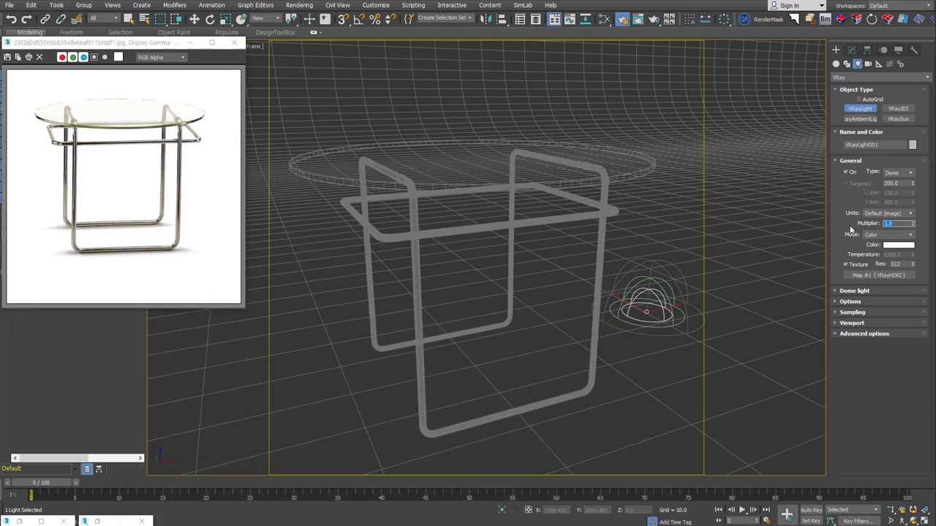
Start a V-Ray interactive render and adjust the dome light multiplier to 9.0
{"action": "left_click", "coordinate": [654, 18]}
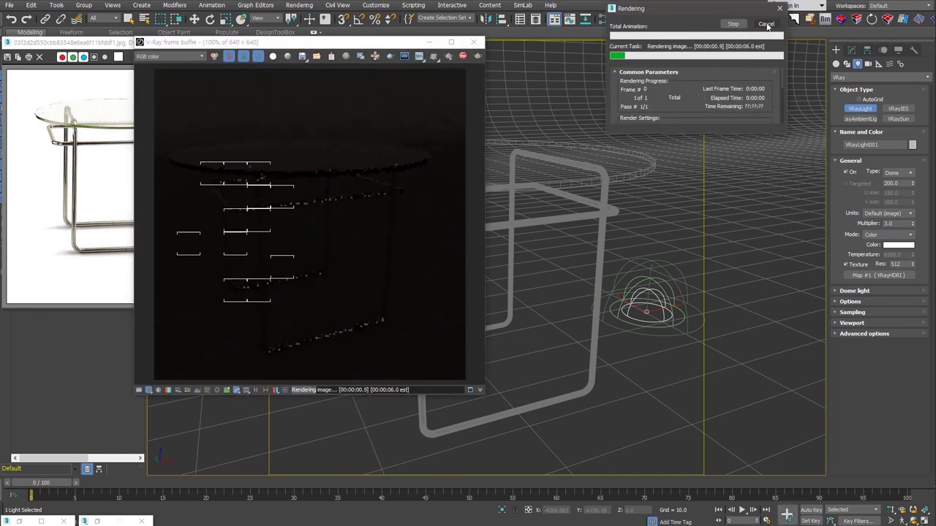
{"action": "left_click", "coordinate": [448, 58]}
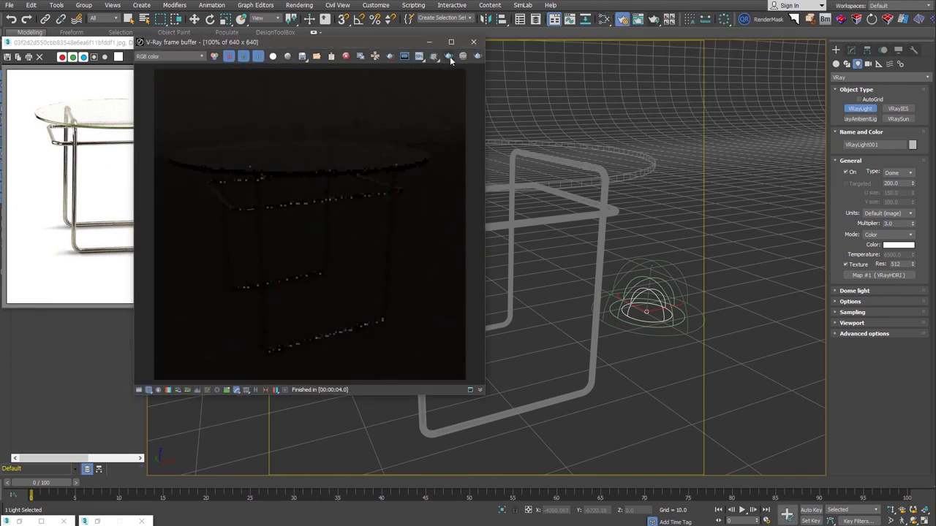
{"action": "double_click", "coordinate": [897, 223]}
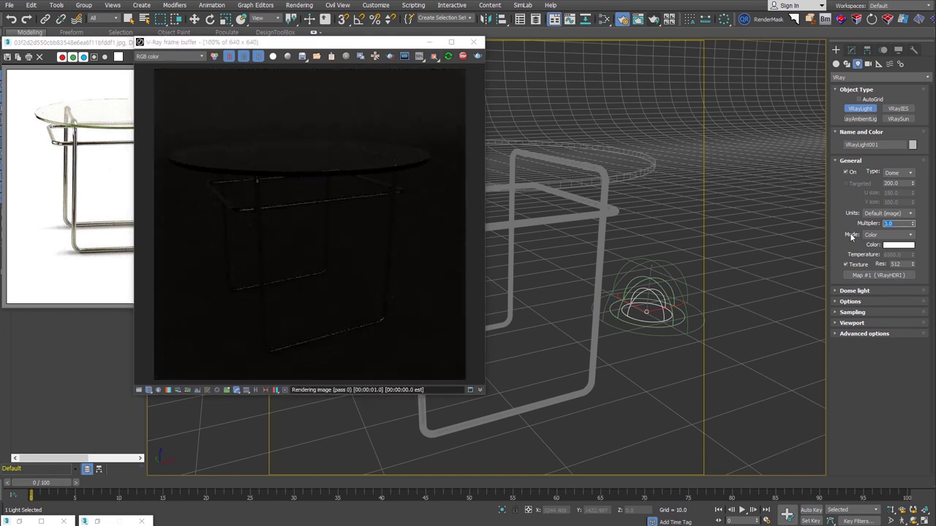
{"action": "type", "text": "9"}
Close the material editor, move the render window aside, and bring up the camera viewport's view options
{"action": "key", "text": "m"}
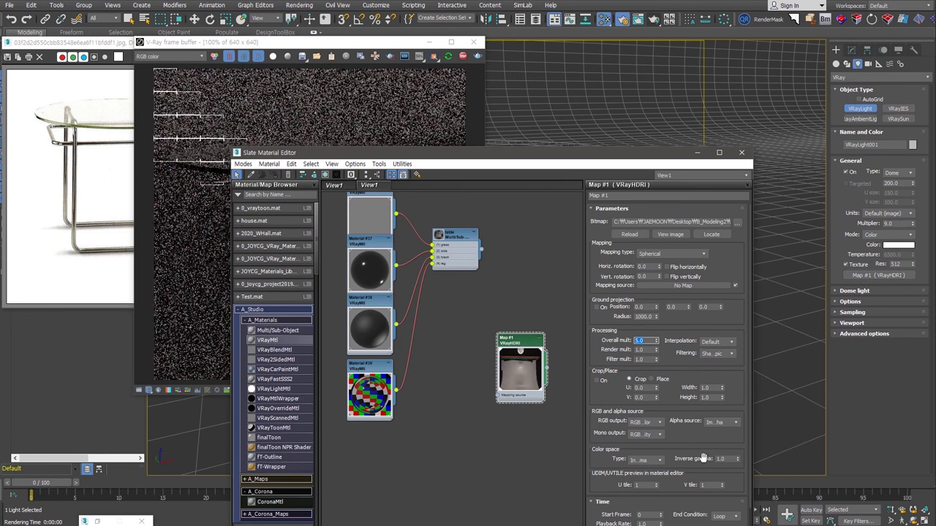
{"action": "left_click_drag", "start_coordinate": [535, 158], "coordinate": [702, 79]}
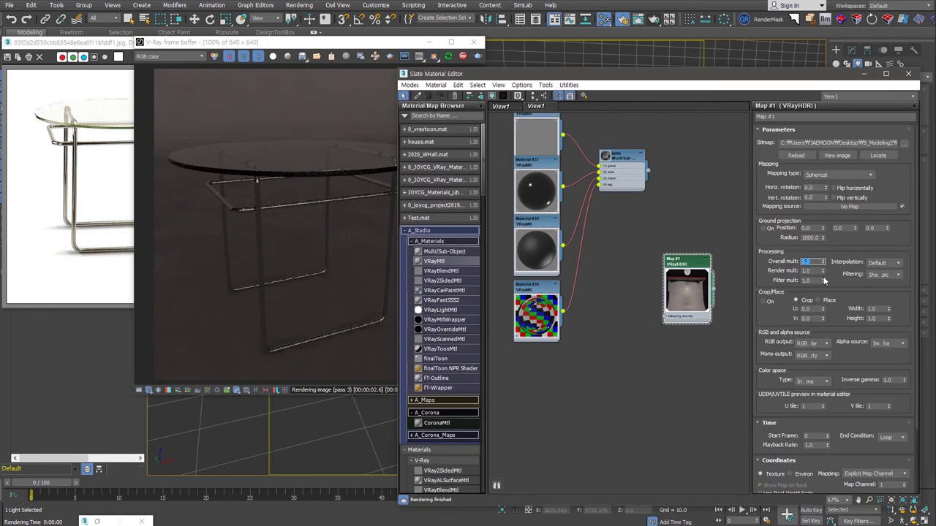
{"action": "key", "text": "m"}
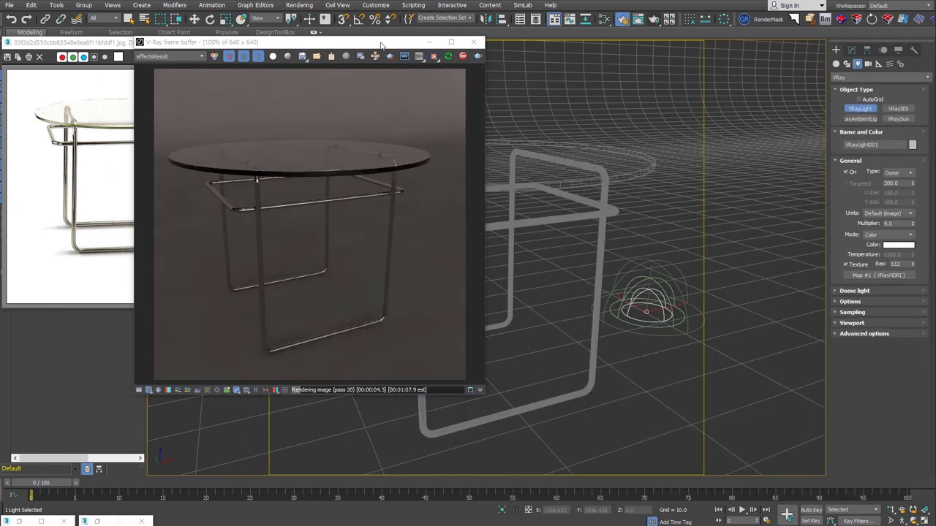
{"action": "left_click_drag", "start_coordinate": [381, 45], "coordinate": [305, 90]}
{"action": "left_click", "coordinate": [188, 46]}
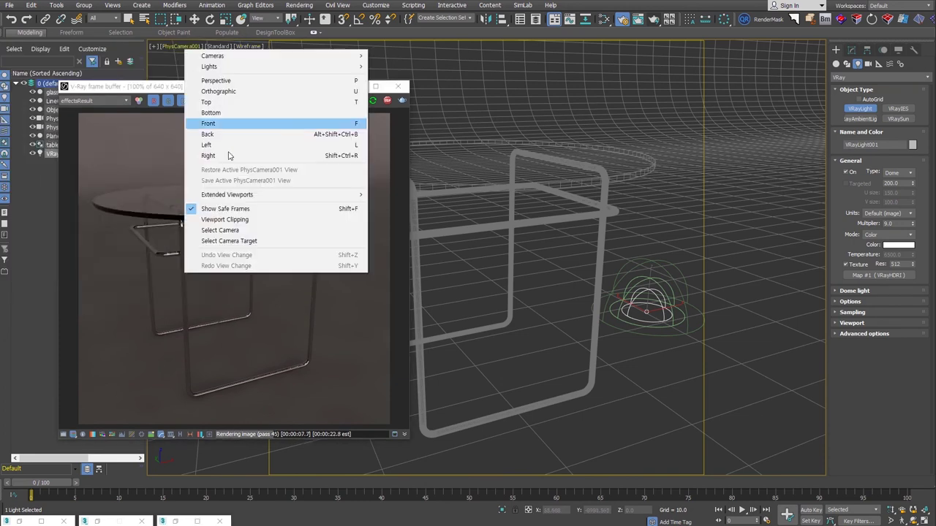
Select the physical camera and set aperture f/4 and shutter duration 1/30 s
{"action": "left_click", "coordinate": [219, 229]}
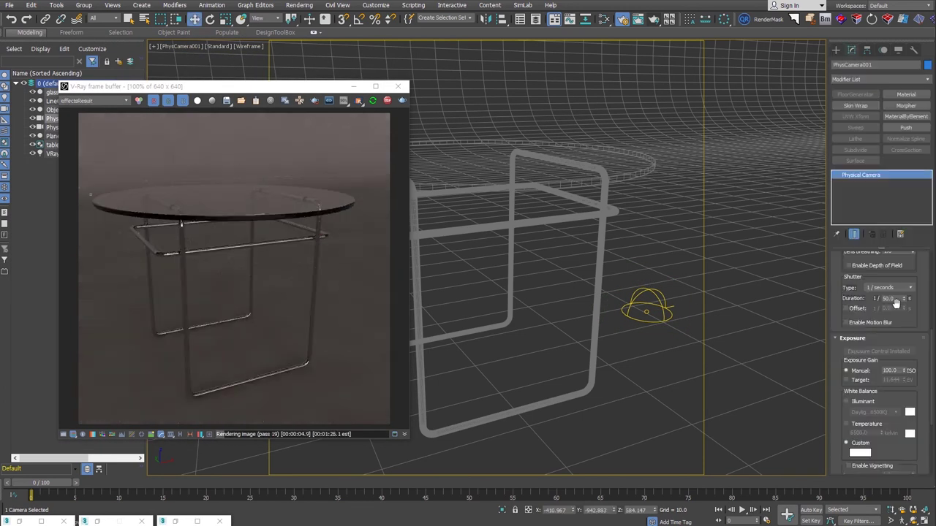
{"action": "left_click_drag", "start_coordinate": [854, 299], "coordinate": [845, 368]}
{"action": "double_click", "coordinate": [895, 293]}
{"action": "type", "text": "4"}
{"action": "key", "text": "Return"}
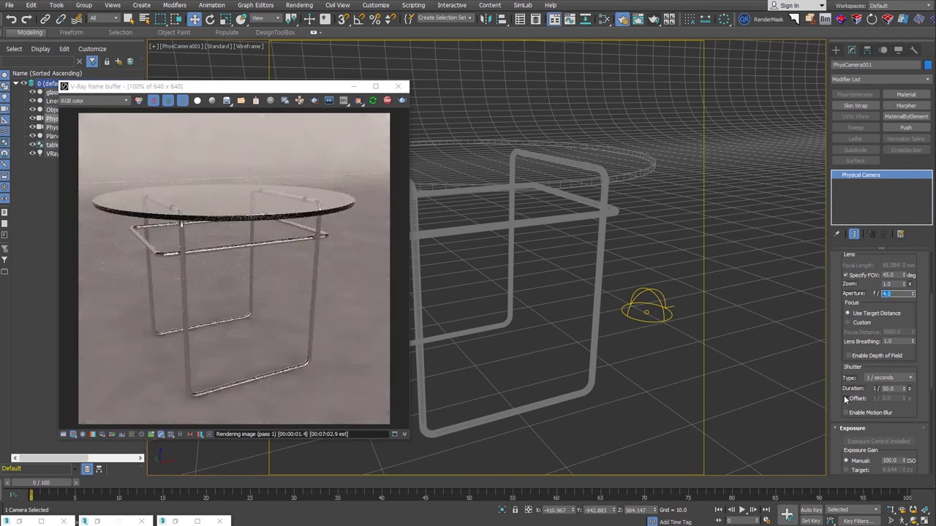
{"action": "left_click_drag", "start_coordinate": [845, 399], "coordinate": [846, 372]}
{"action": "double_click", "coordinate": [886, 361]}
{"action": "type", "text": "30"}
{"action": "key", "text": "Return"}
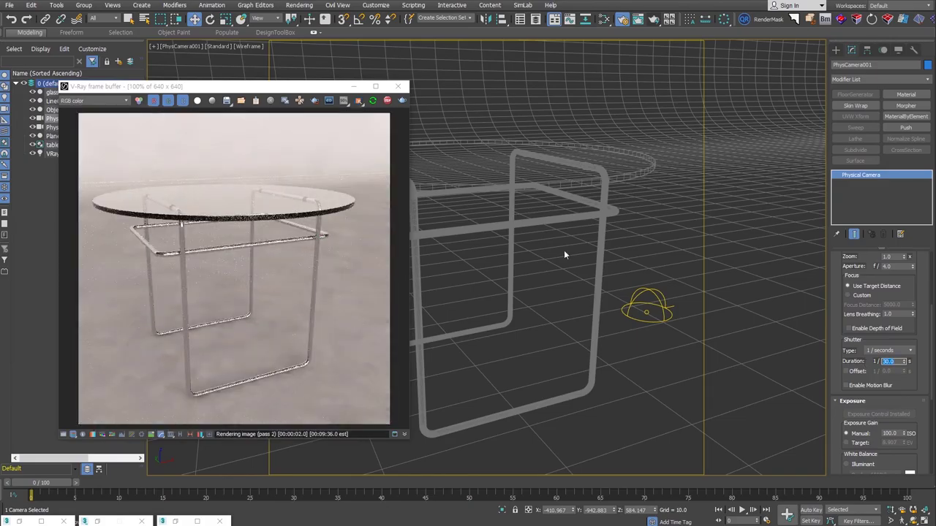
Dolly the camera view with the mouse wheel to reframe the shot
{"action": "scroll", "coordinate": [517, 228], "scroll_direction": "down", "scroll_amount": 1}
{"action": "scroll", "coordinate": [574, 236], "scroll_direction": "down", "scroll_amount": 2}
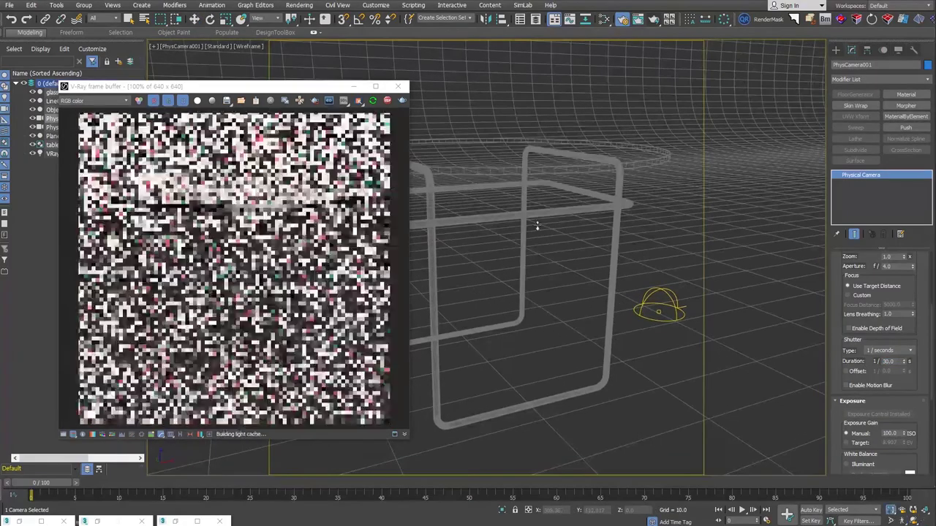
{"action": "scroll", "coordinate": [539, 223], "scroll_direction": "down", "scroll_amount": 2}
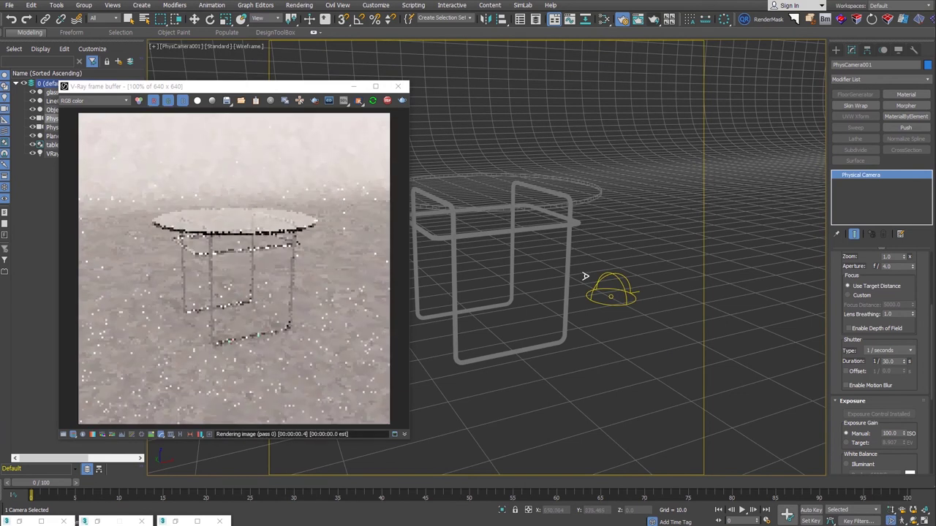
{"action": "scroll", "coordinate": [582, 263], "scroll_direction": "up", "scroll_amount": 2}
{"action": "scroll", "coordinate": [582, 271], "scroll_direction": "up", "scroll_amount": 1}
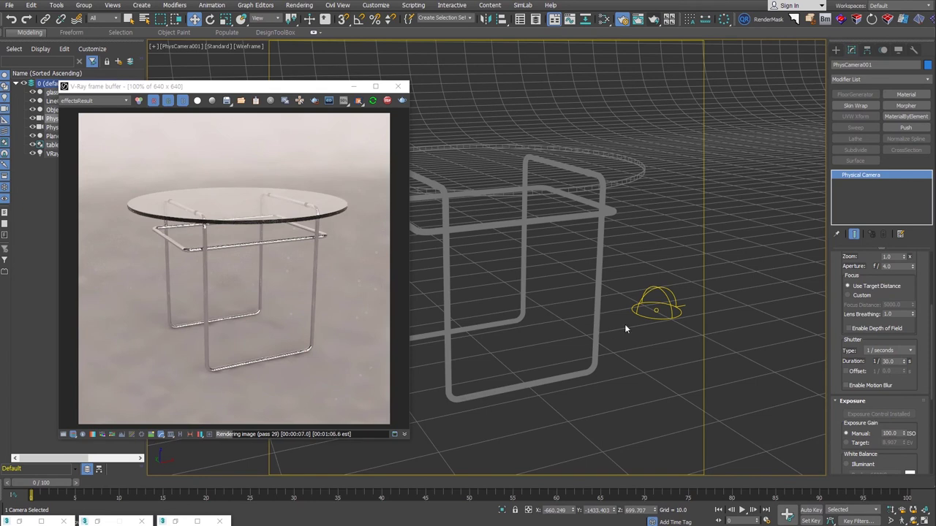
Set the dome light multiplier to 15 and its HDRI texture resolution to 2048
{"action": "left_click", "coordinate": [657, 310]}
{"action": "type", "text": "15"}
{"action": "key", "text": "Return"}
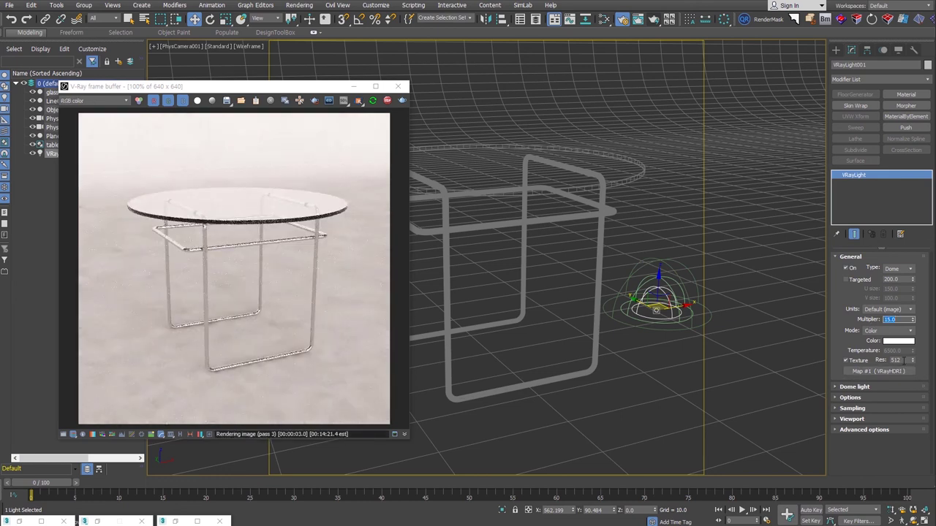
{"action": "key", "text": "Tab"}
{"action": "type", "text": "2048"}
{"action": "key", "text": "Return"}
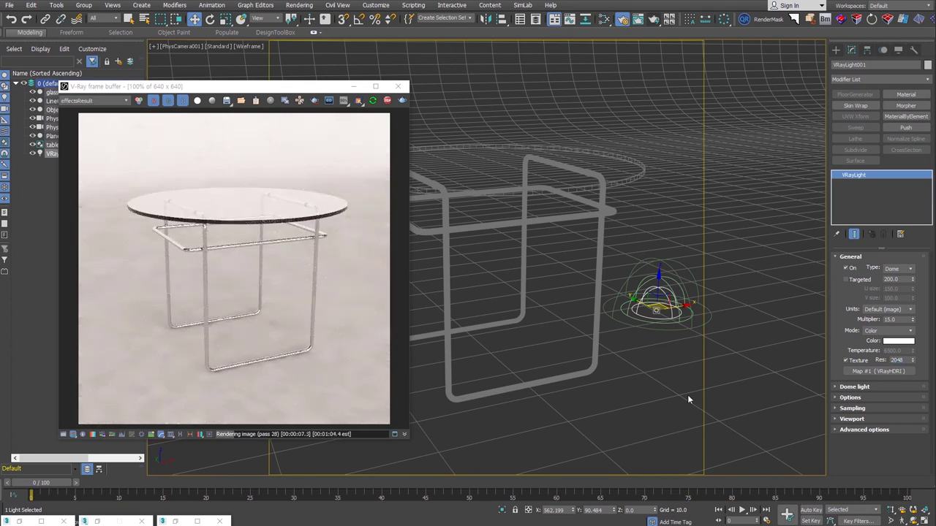
{"action": "left_click", "coordinate": [606, 18]}
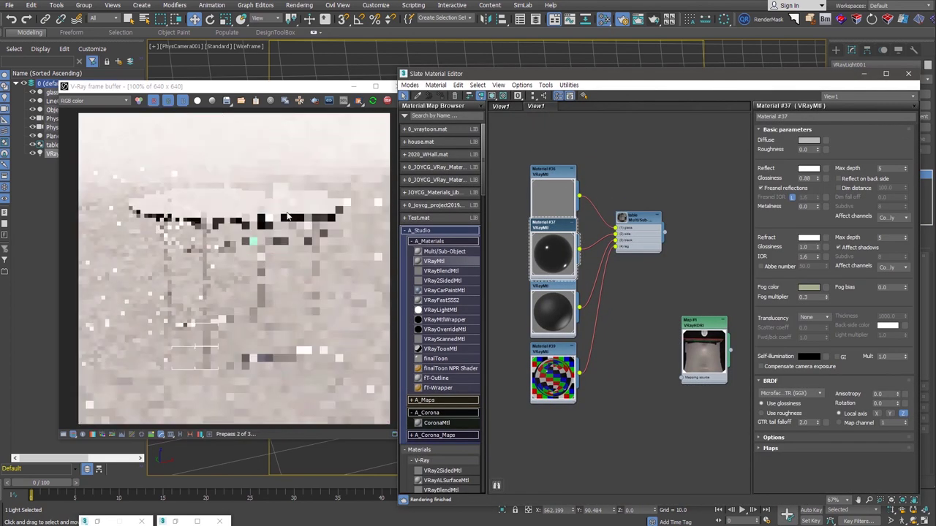
Give the glass top's fog a pale green colour with fog multiplier 0.05
{"action": "left_click", "coordinate": [808, 287]}
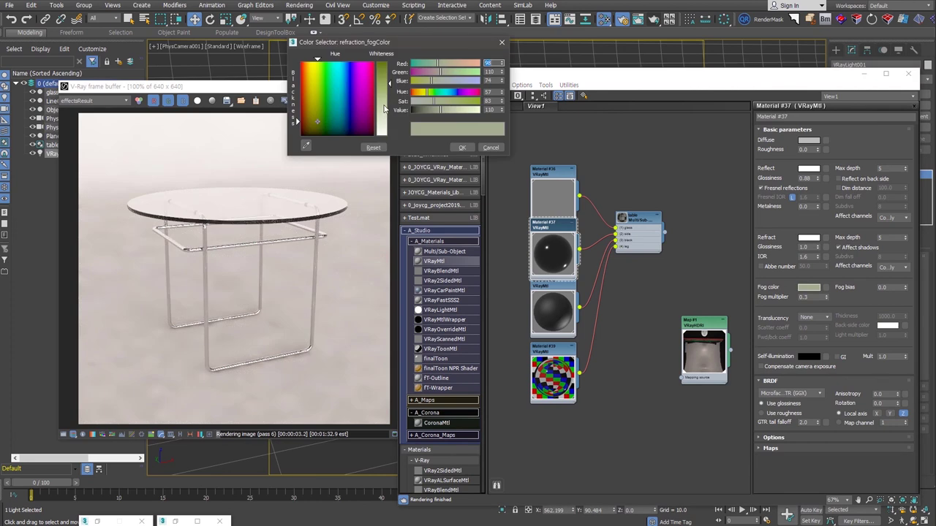
{"action": "left_click_drag", "start_coordinate": [460, 106], "coordinate": [475, 102]}
{"action": "left_click", "coordinate": [462, 147]}
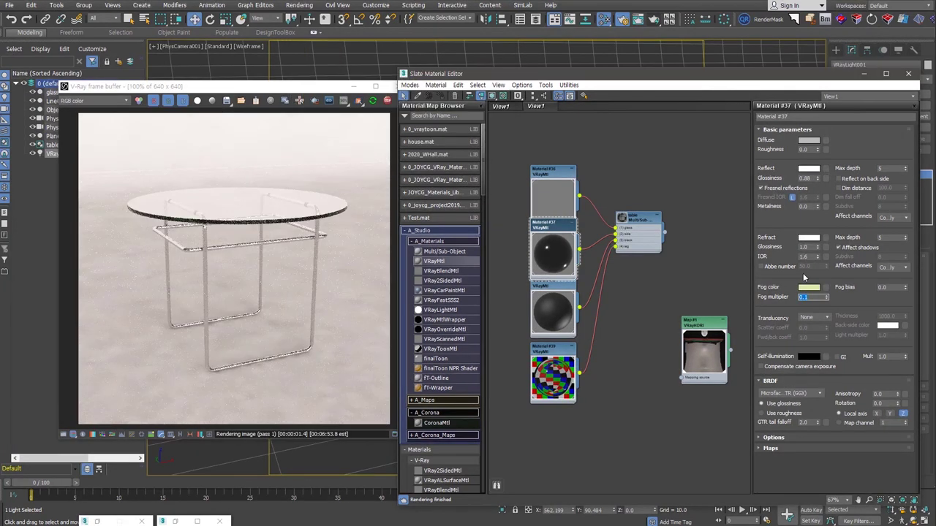
{"action": "type", "text": "5"}
{"action": "key", "text": "Return"}
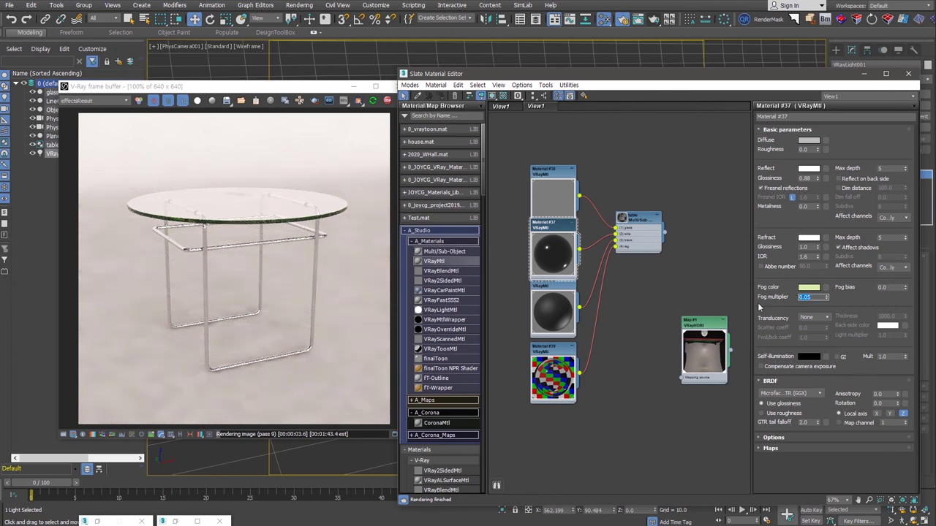
{"action": "left_click", "coordinate": [808, 287]}
{"action": "left_click", "coordinate": [388, 110]}
{"action": "left_click_drag", "start_coordinate": [387, 110], "coordinate": [388, 122]}
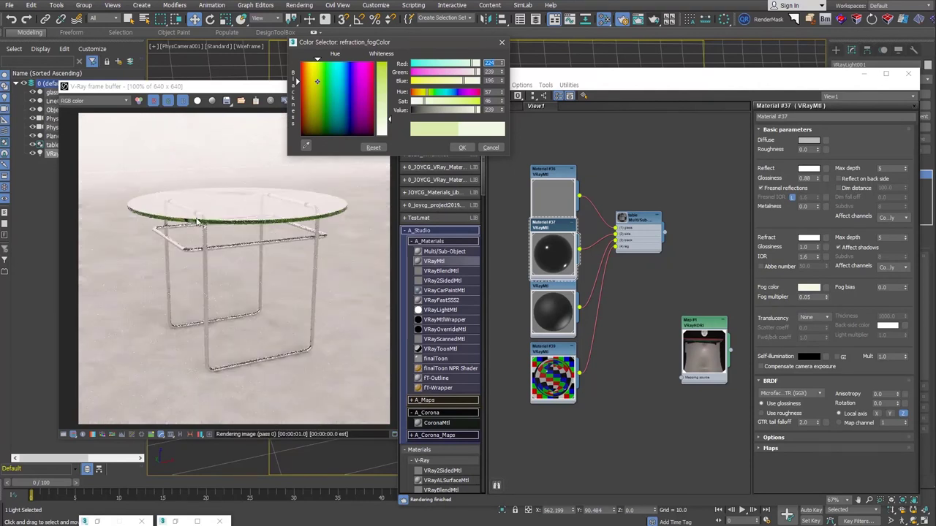
{"action": "left_click", "coordinate": [324, 86]}
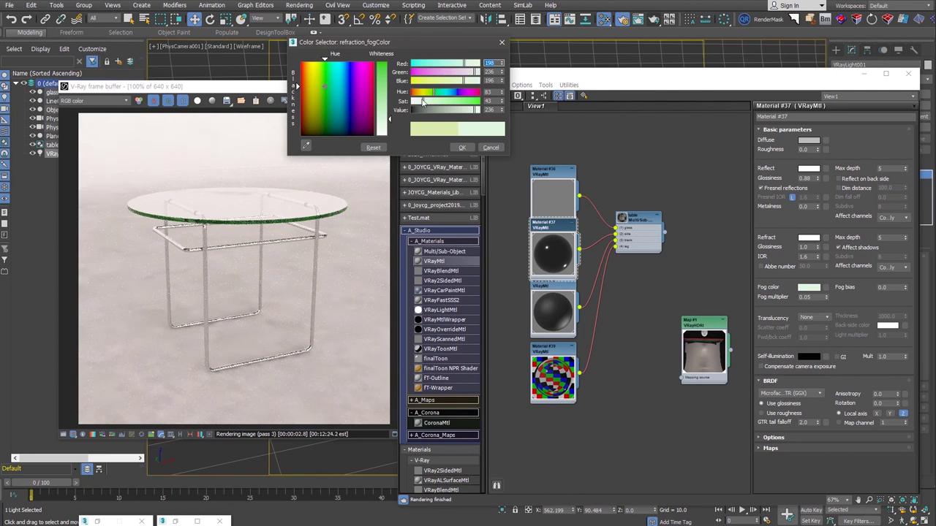
{"action": "left_click", "coordinate": [461, 147]}
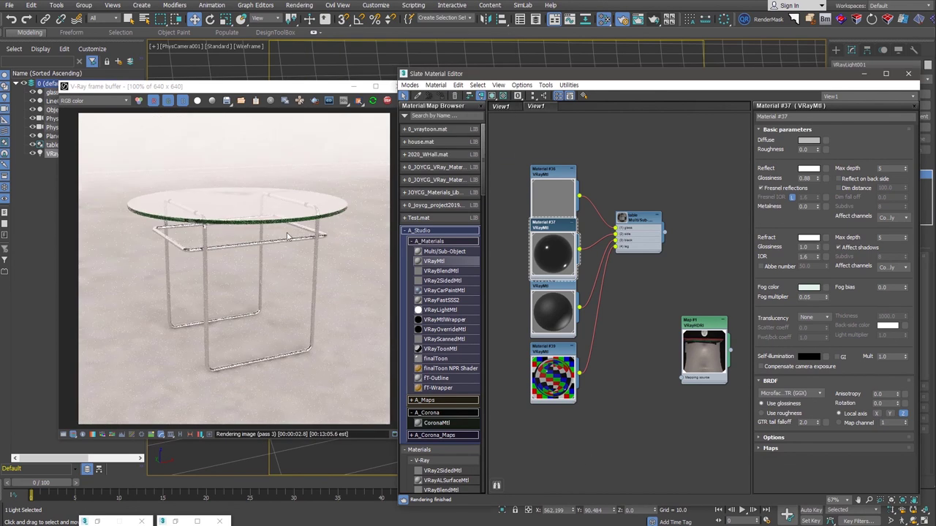
Move the Material #36 and #37 nodes up and left to tidy the layout
{"action": "left_click_drag", "start_coordinate": [546, 195], "coordinate": [546, 176]}
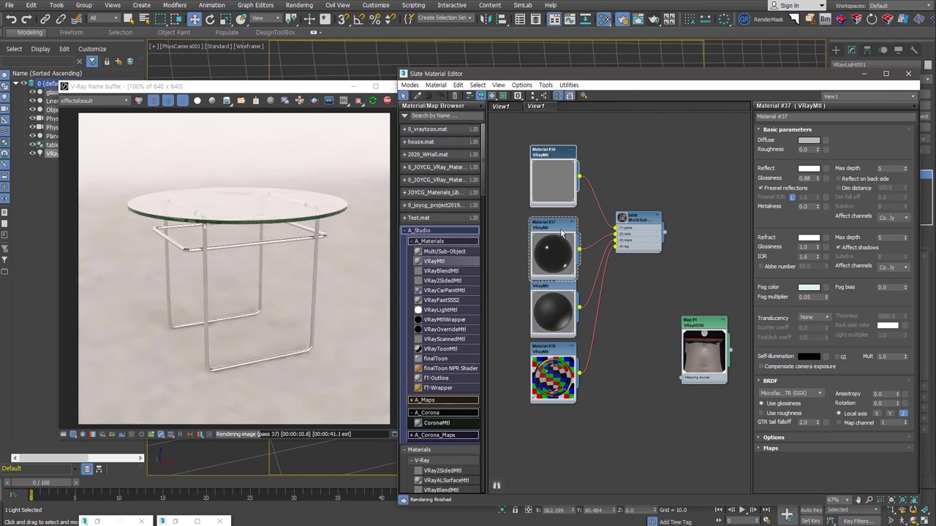
{"action": "left_click_drag", "start_coordinate": [574, 233], "coordinate": [567, 221]}
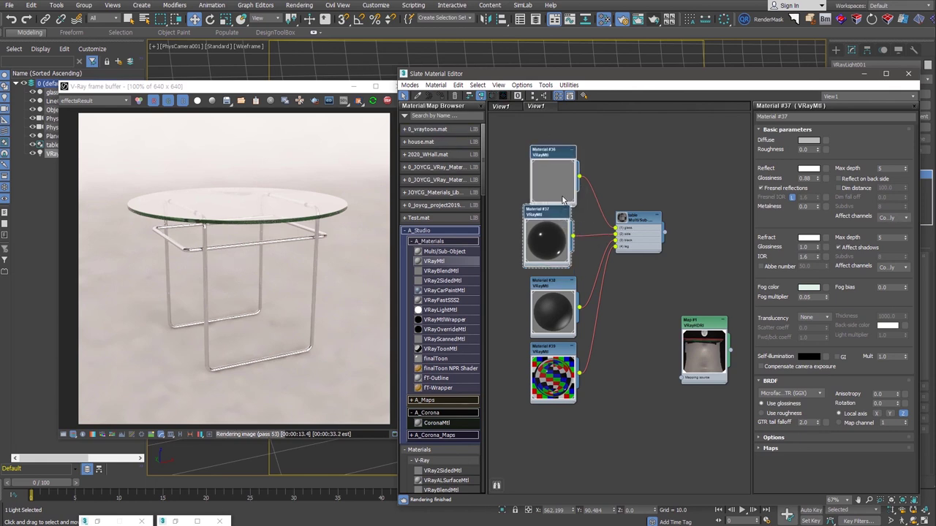
{"action": "left_click_drag", "start_coordinate": [562, 179], "coordinate": [554, 159]}
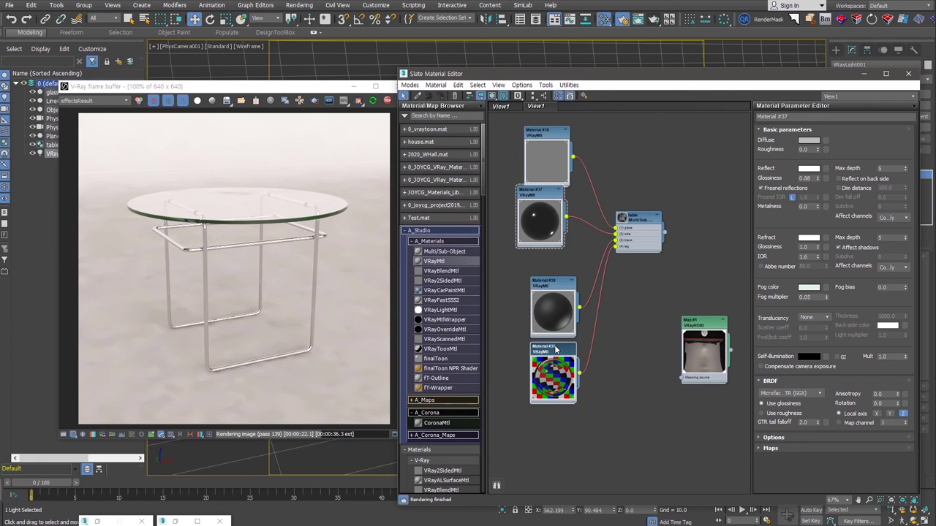
Give Material #39 a 135 grey reflection, then return to the dome light's HDRI map settings
{"action": "double_click", "coordinate": [552, 373]}
{"action": "left_click", "coordinate": [809, 168]}
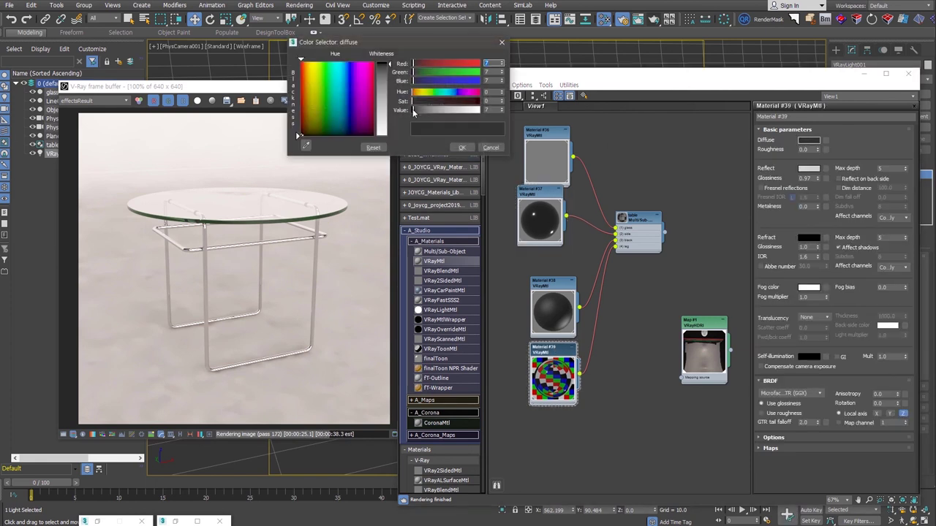
{"action": "left_click", "coordinate": [809, 168]}
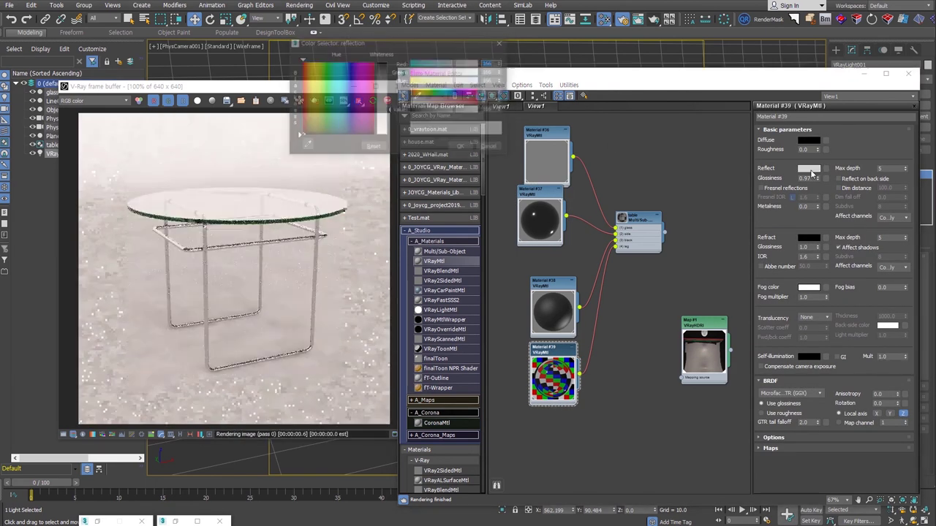
{"action": "left_click_drag", "start_coordinate": [438, 109], "coordinate": [449, 109]}
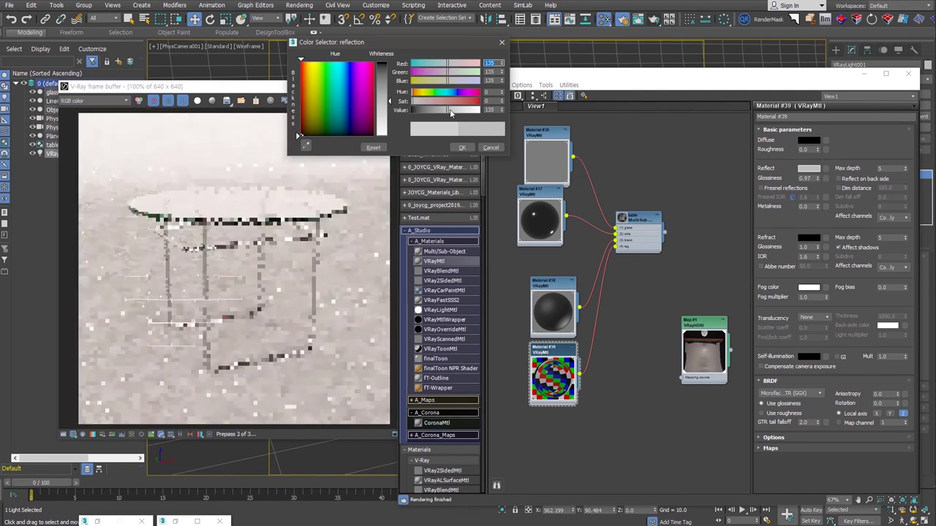
{"action": "left_click", "coordinate": [463, 149]}
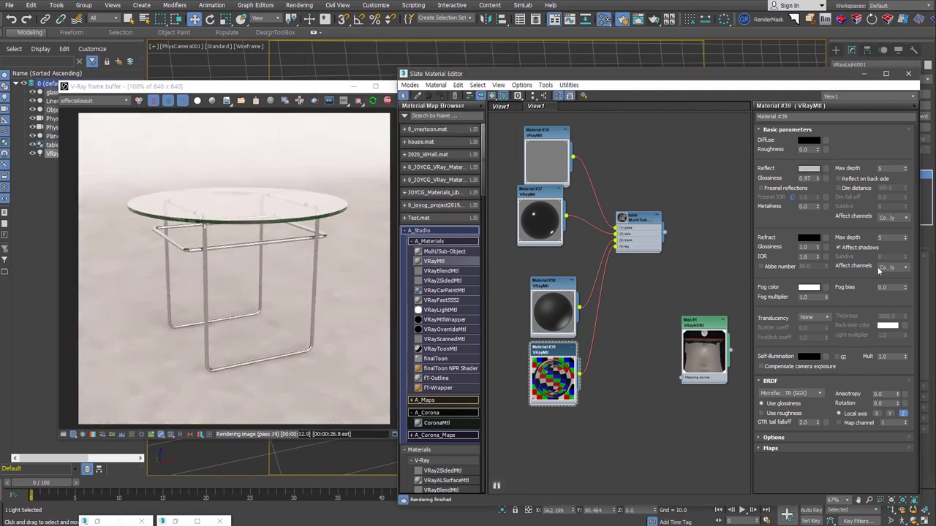
{"action": "key", "text": "m"}
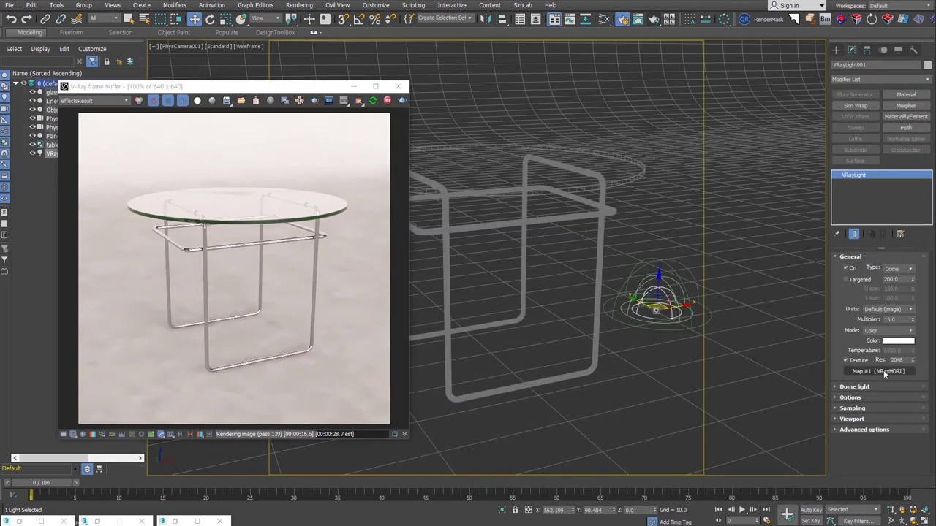
{"action": "left_click", "coordinate": [884, 370]}
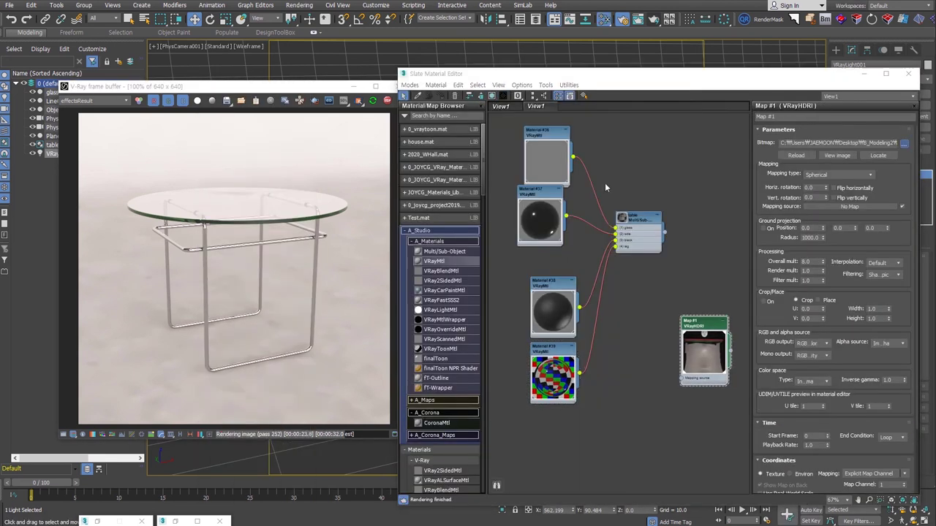